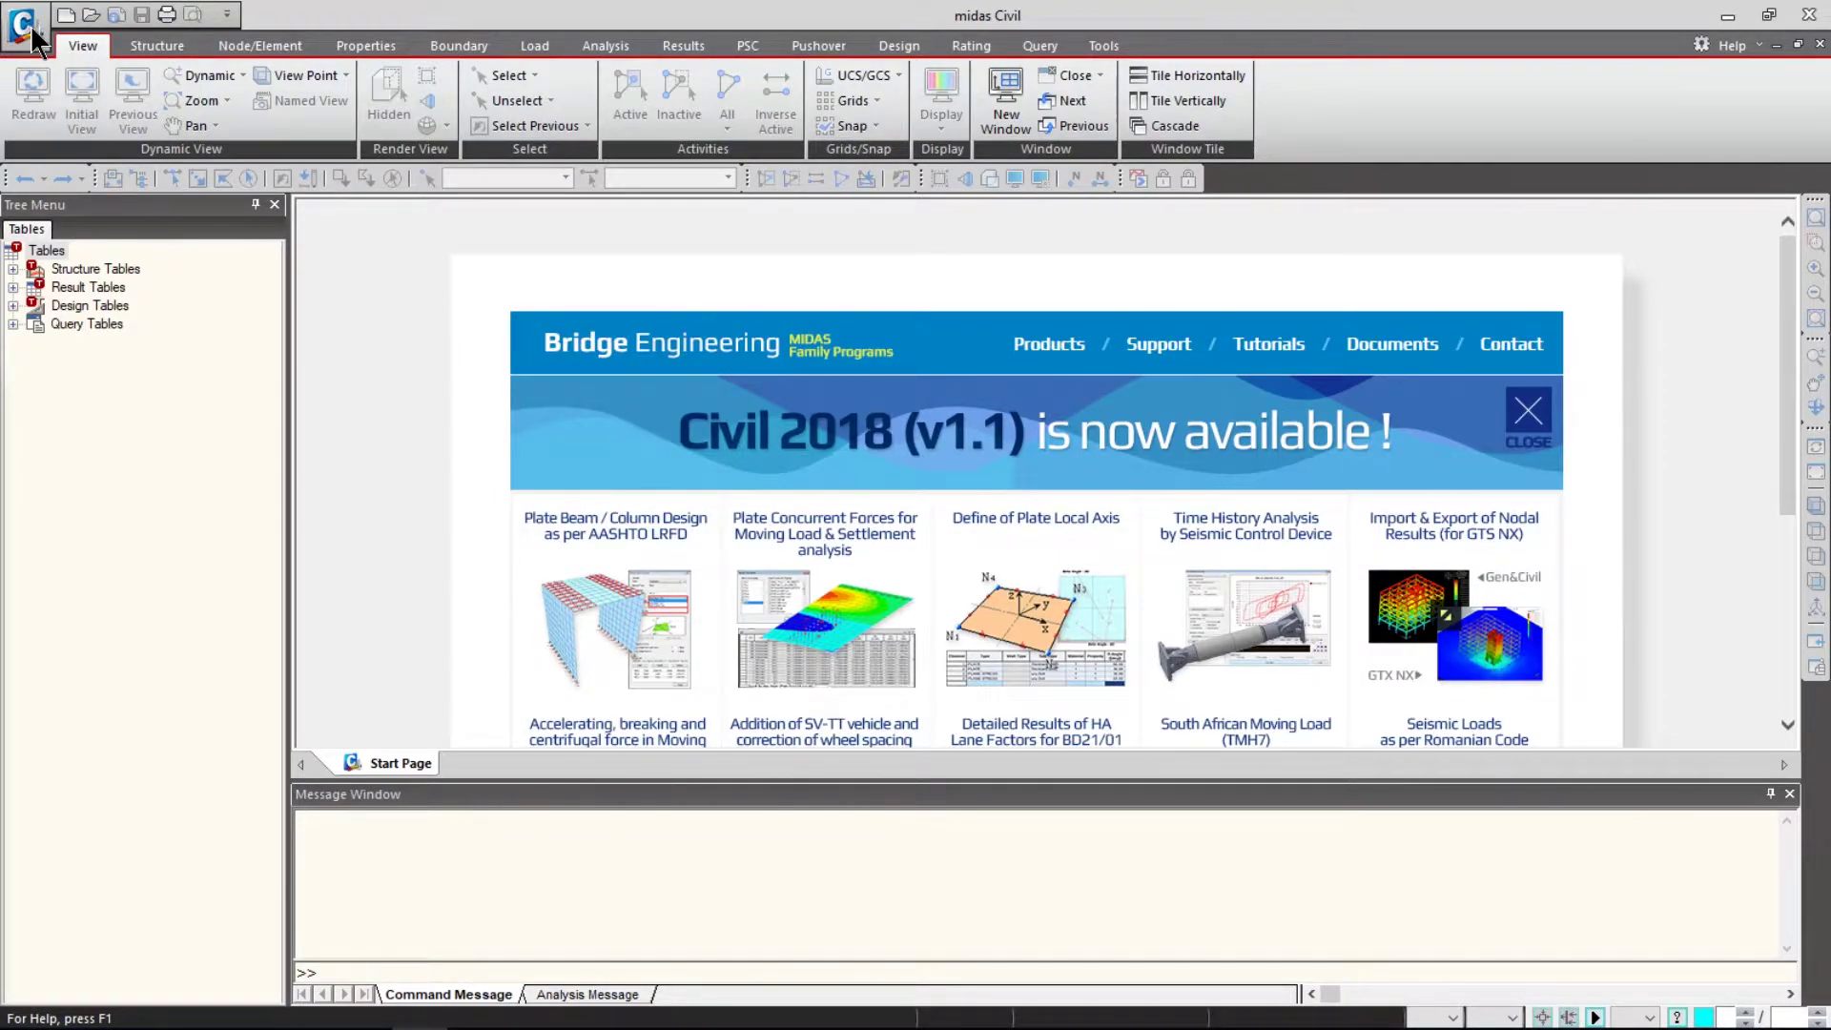
- Create a new project and set its units to lbf for force and ft for length
{"action": "left_click", "coordinate": [25, 25]}
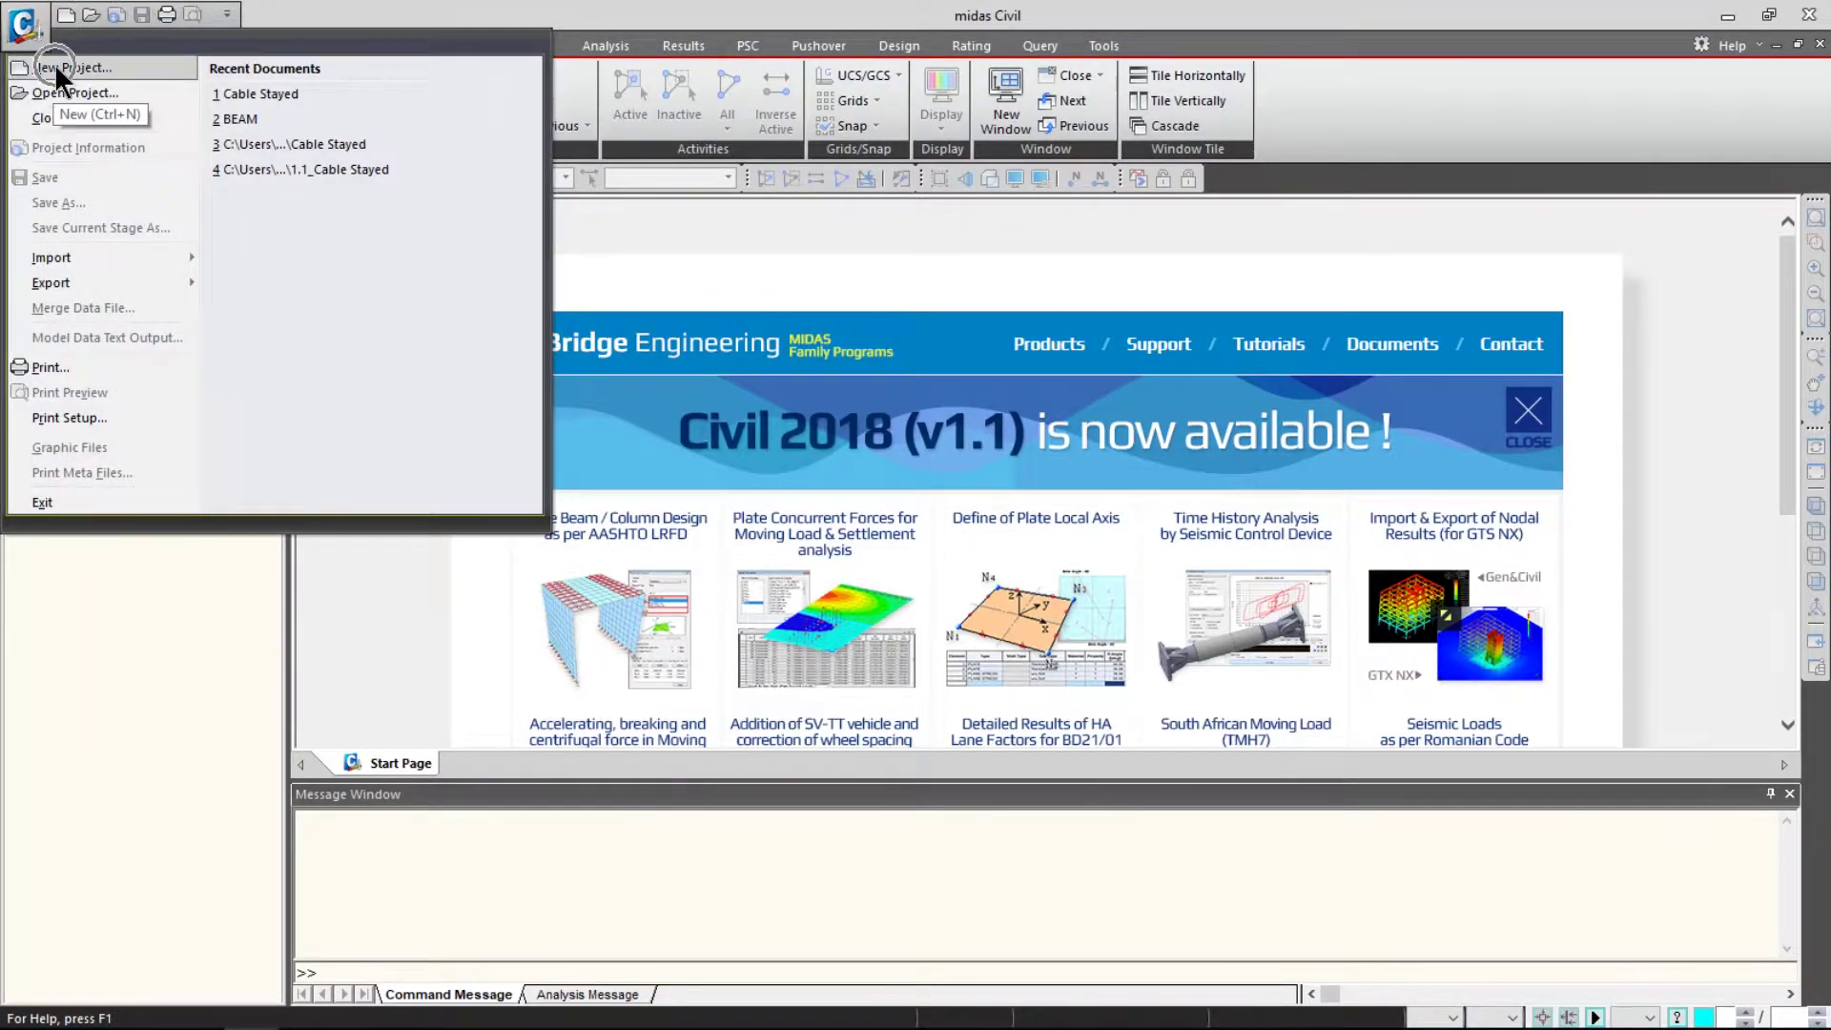
{"action": "left_click", "coordinate": [56, 66]}
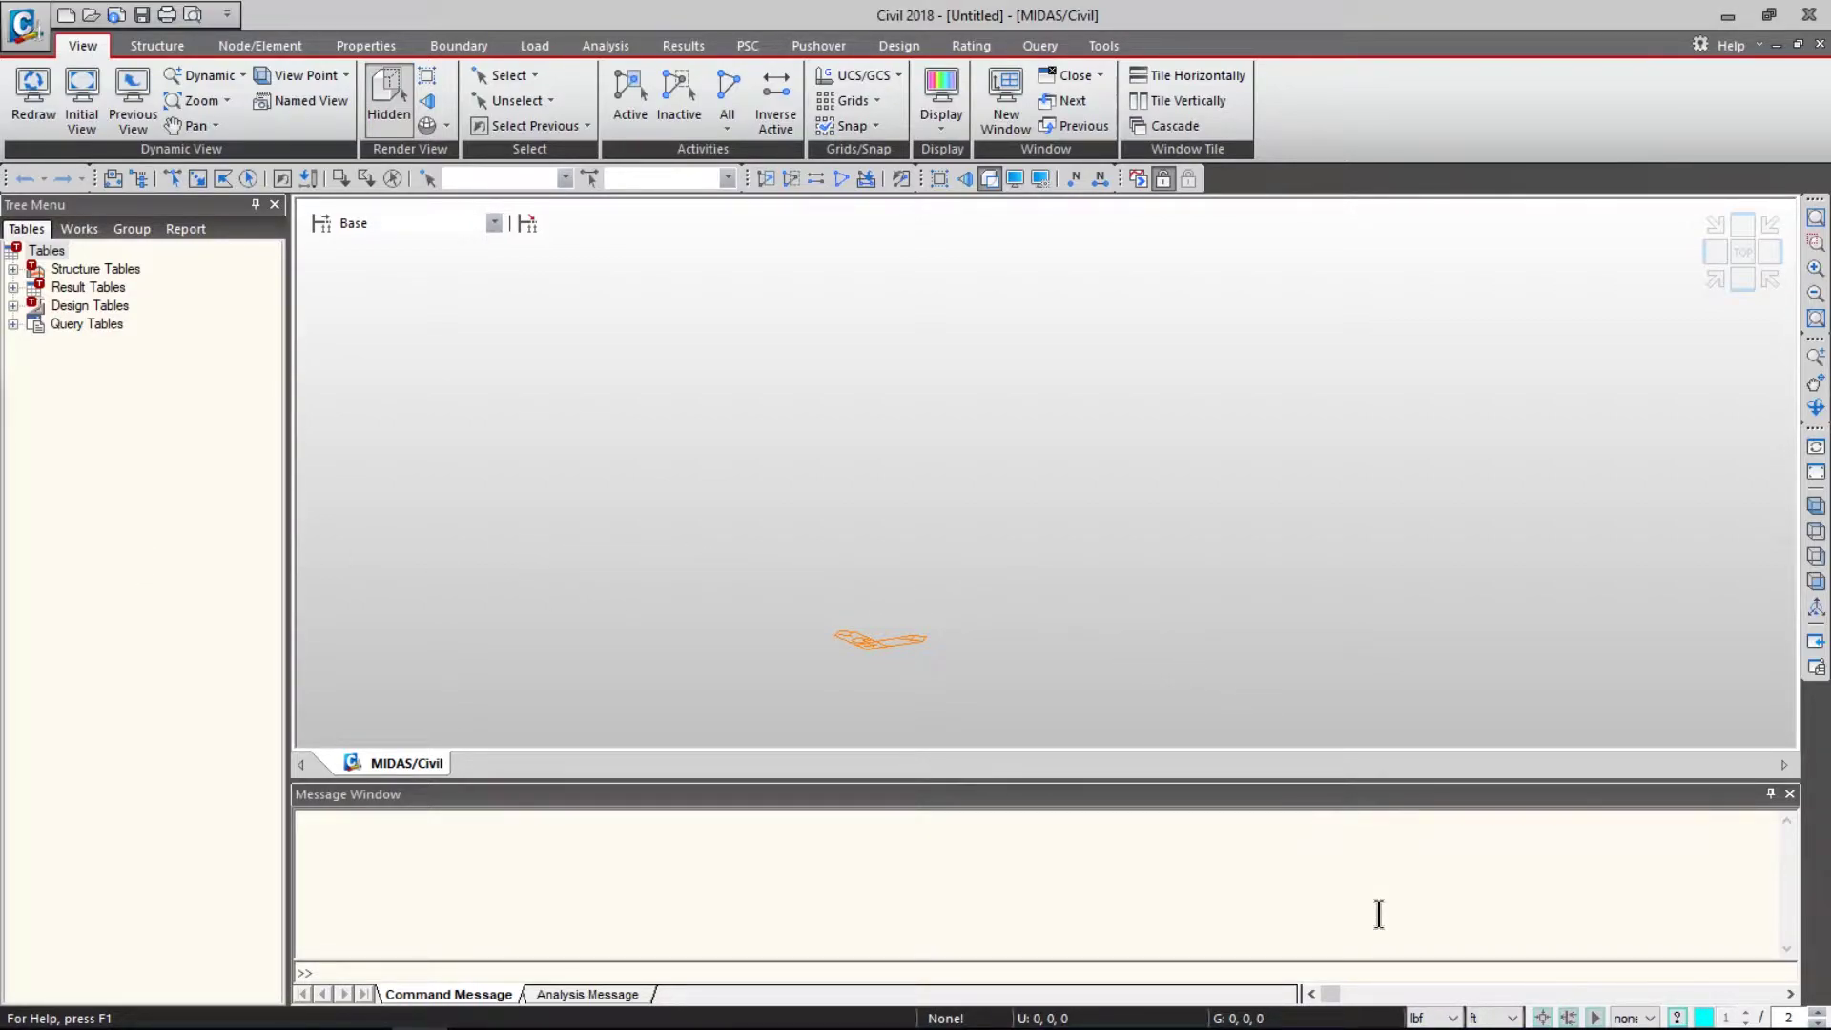
{"action": "left_click", "coordinate": [1437, 1018]}
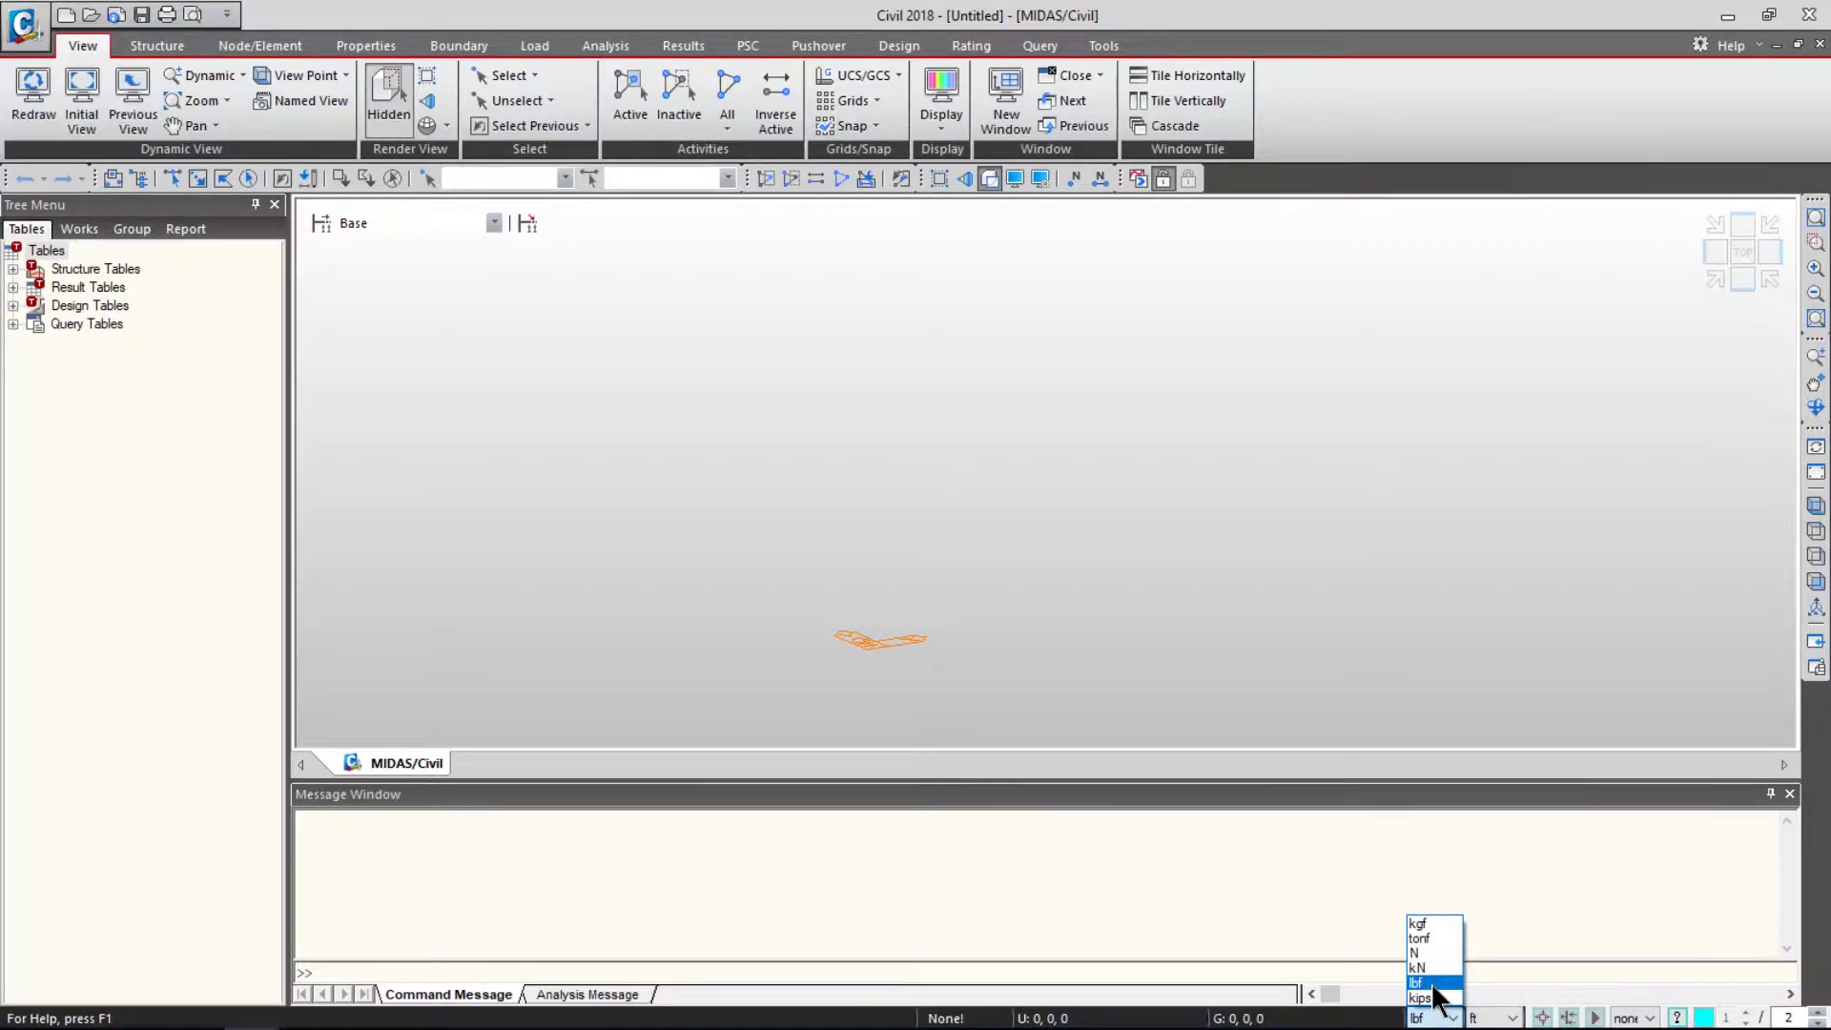
{"action": "left_click", "coordinate": [1433, 984]}
{"action": "left_click", "coordinate": [1490, 1017]}
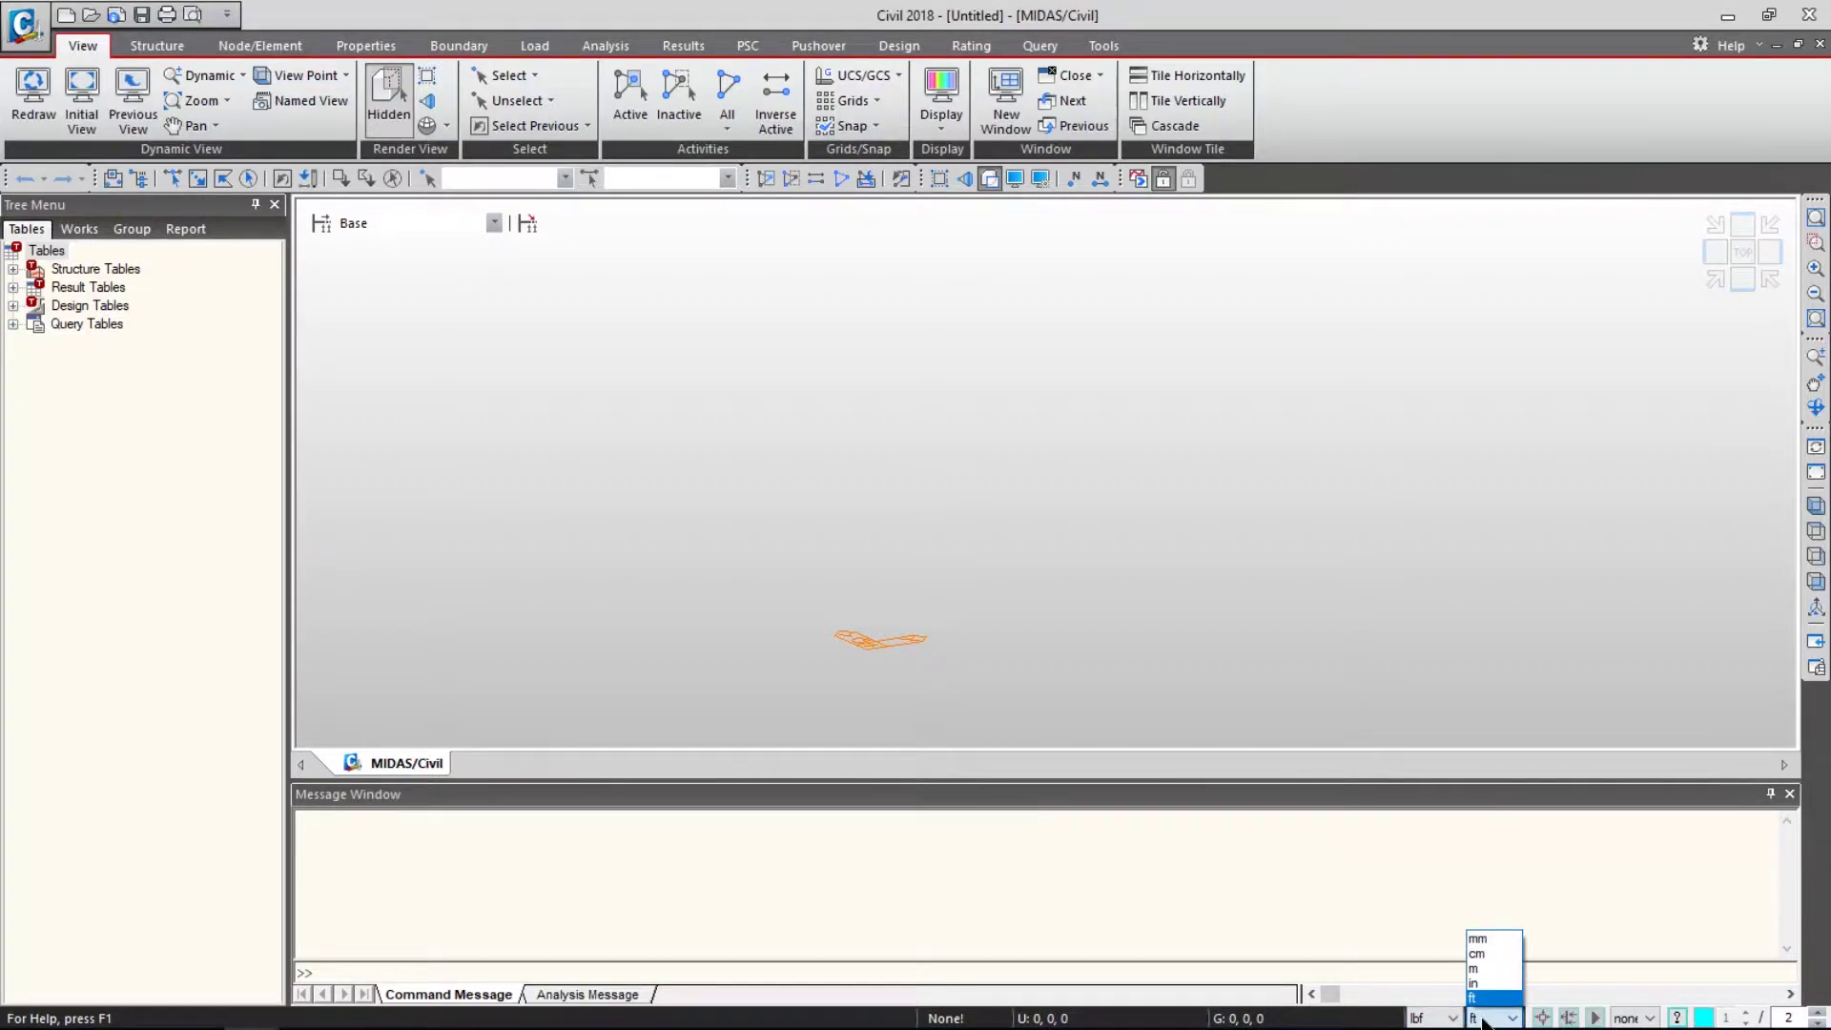
{"action": "left_click", "coordinate": [1485, 998]}
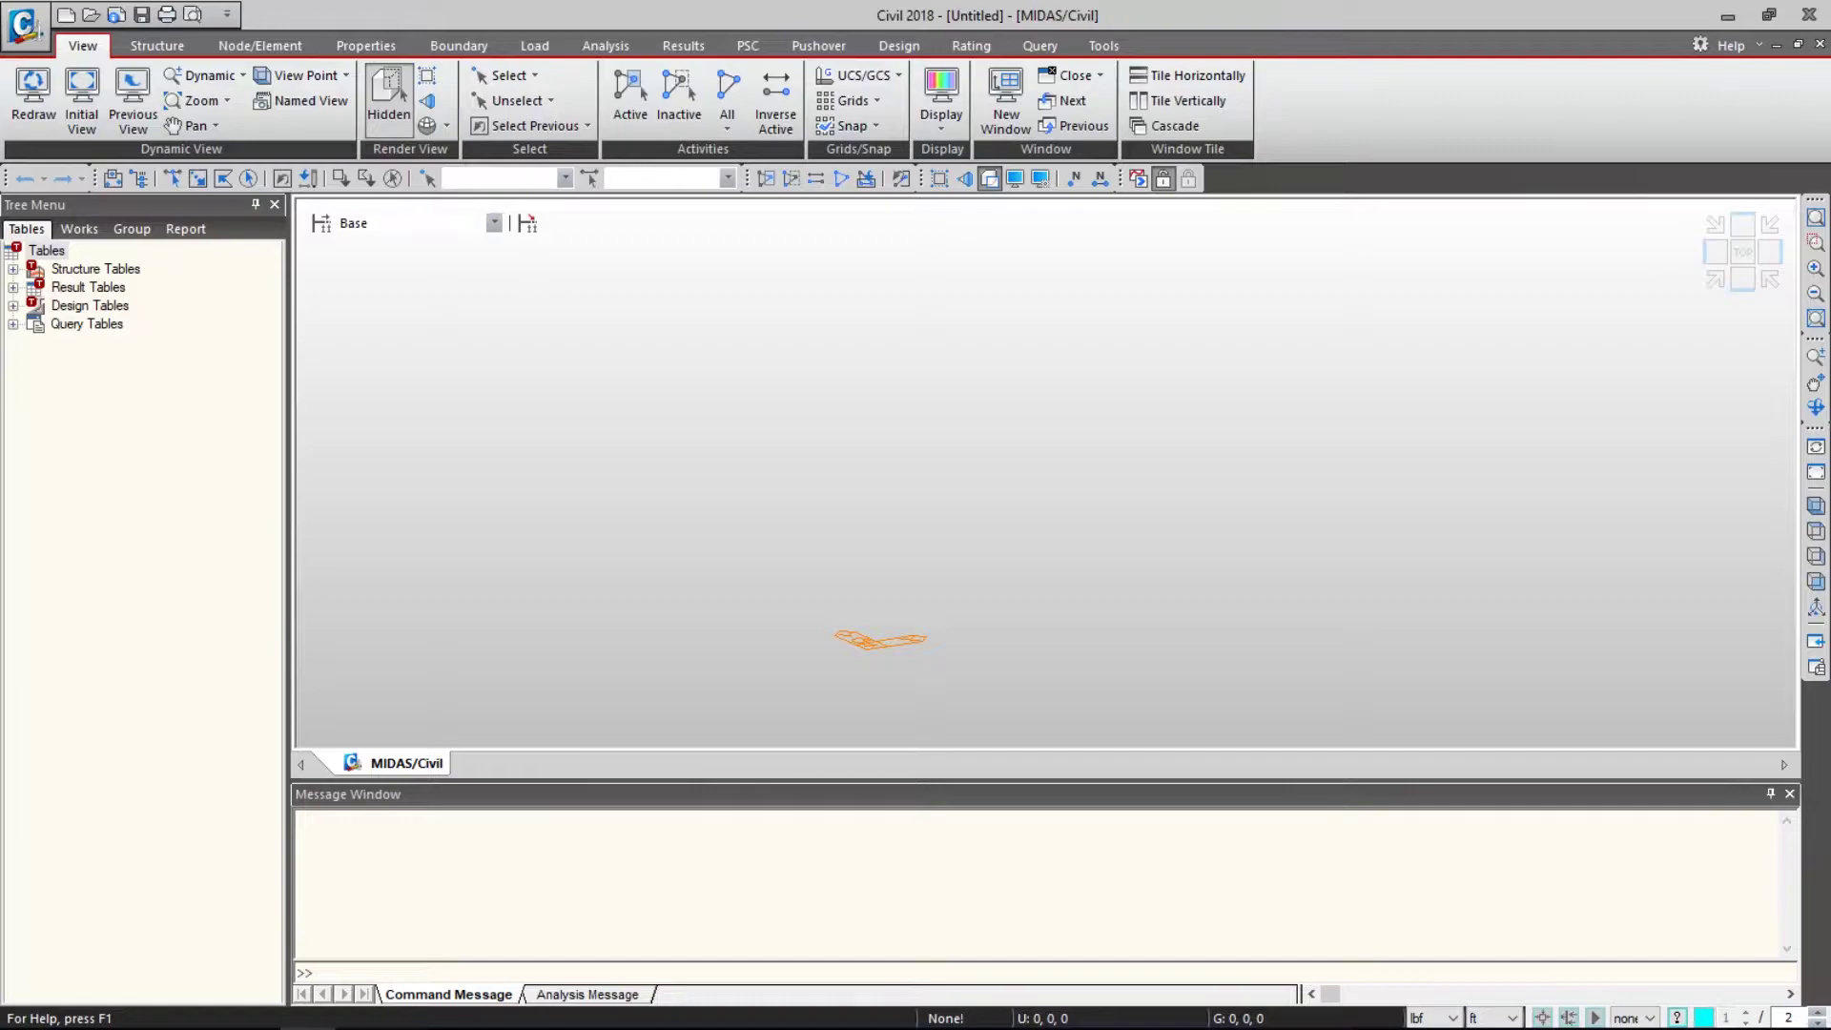
- Import the materials Steel, C30-zero density, C30 and SRC from the Training Video 4 curved steel composite model, keeping their IDs
{"action": "left_click", "coordinate": [365, 48]}
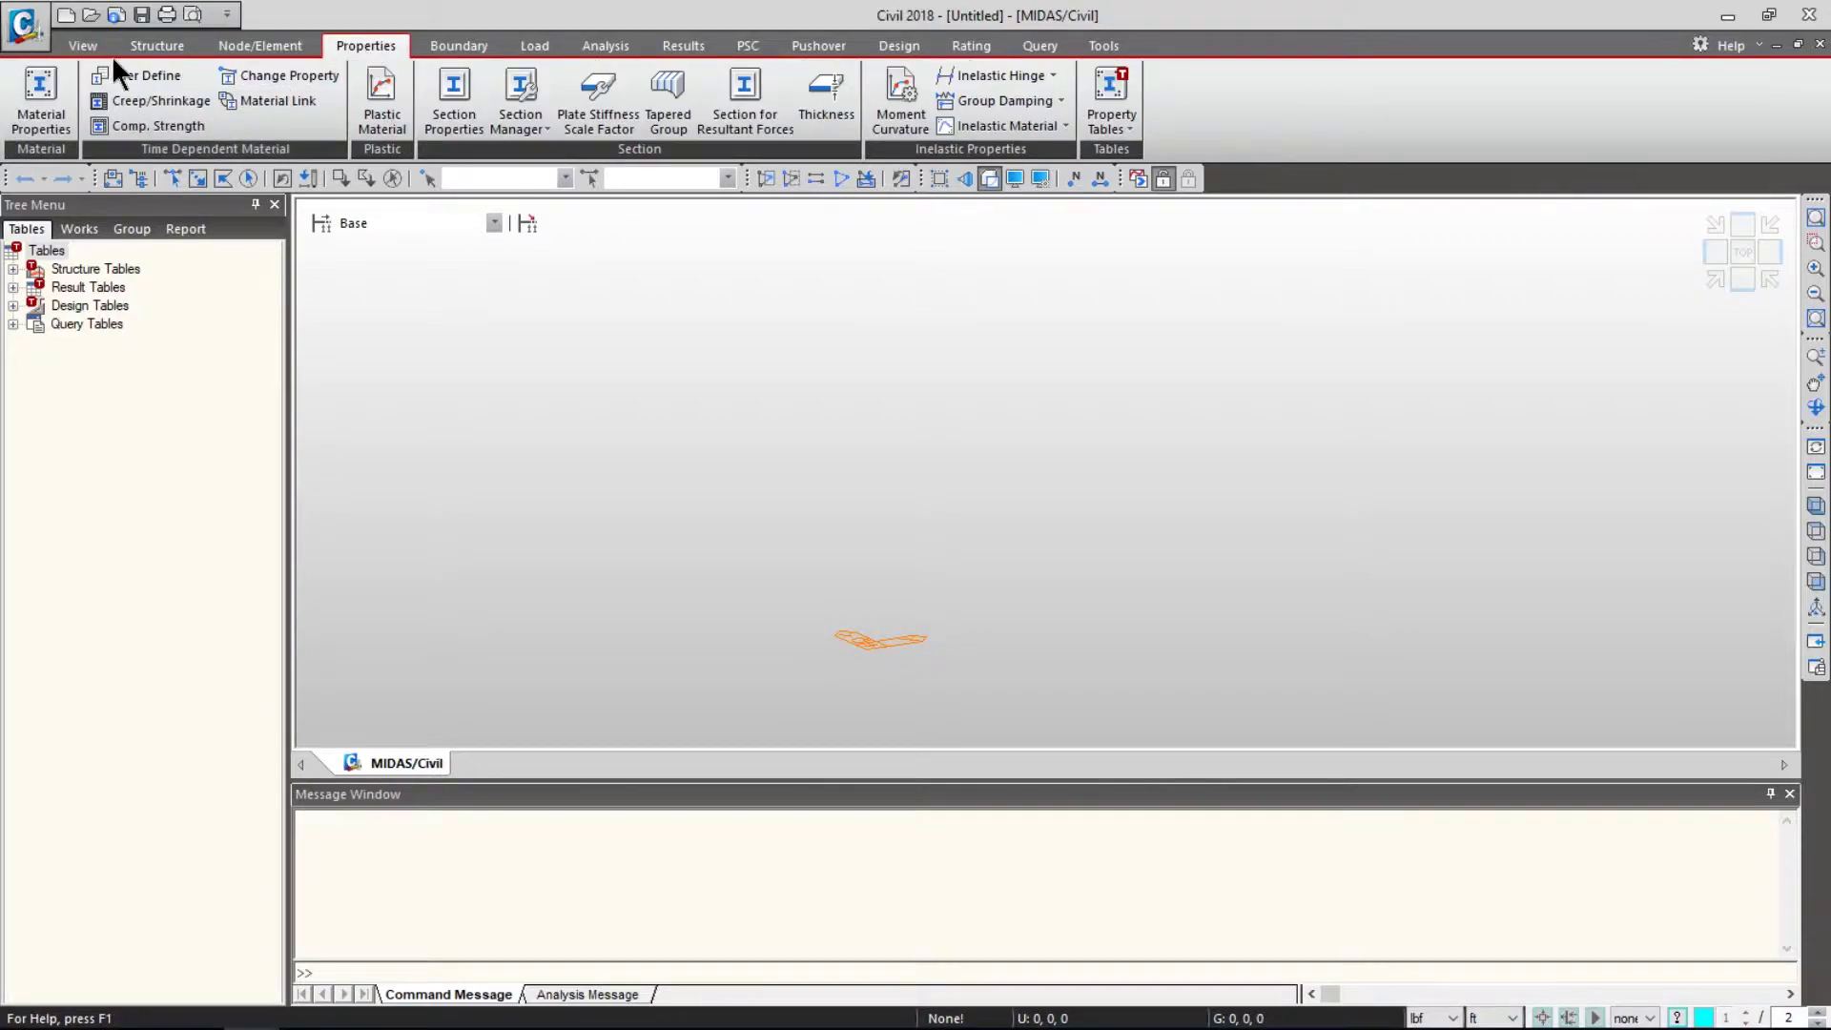
{"action": "left_click", "coordinate": [59, 86]}
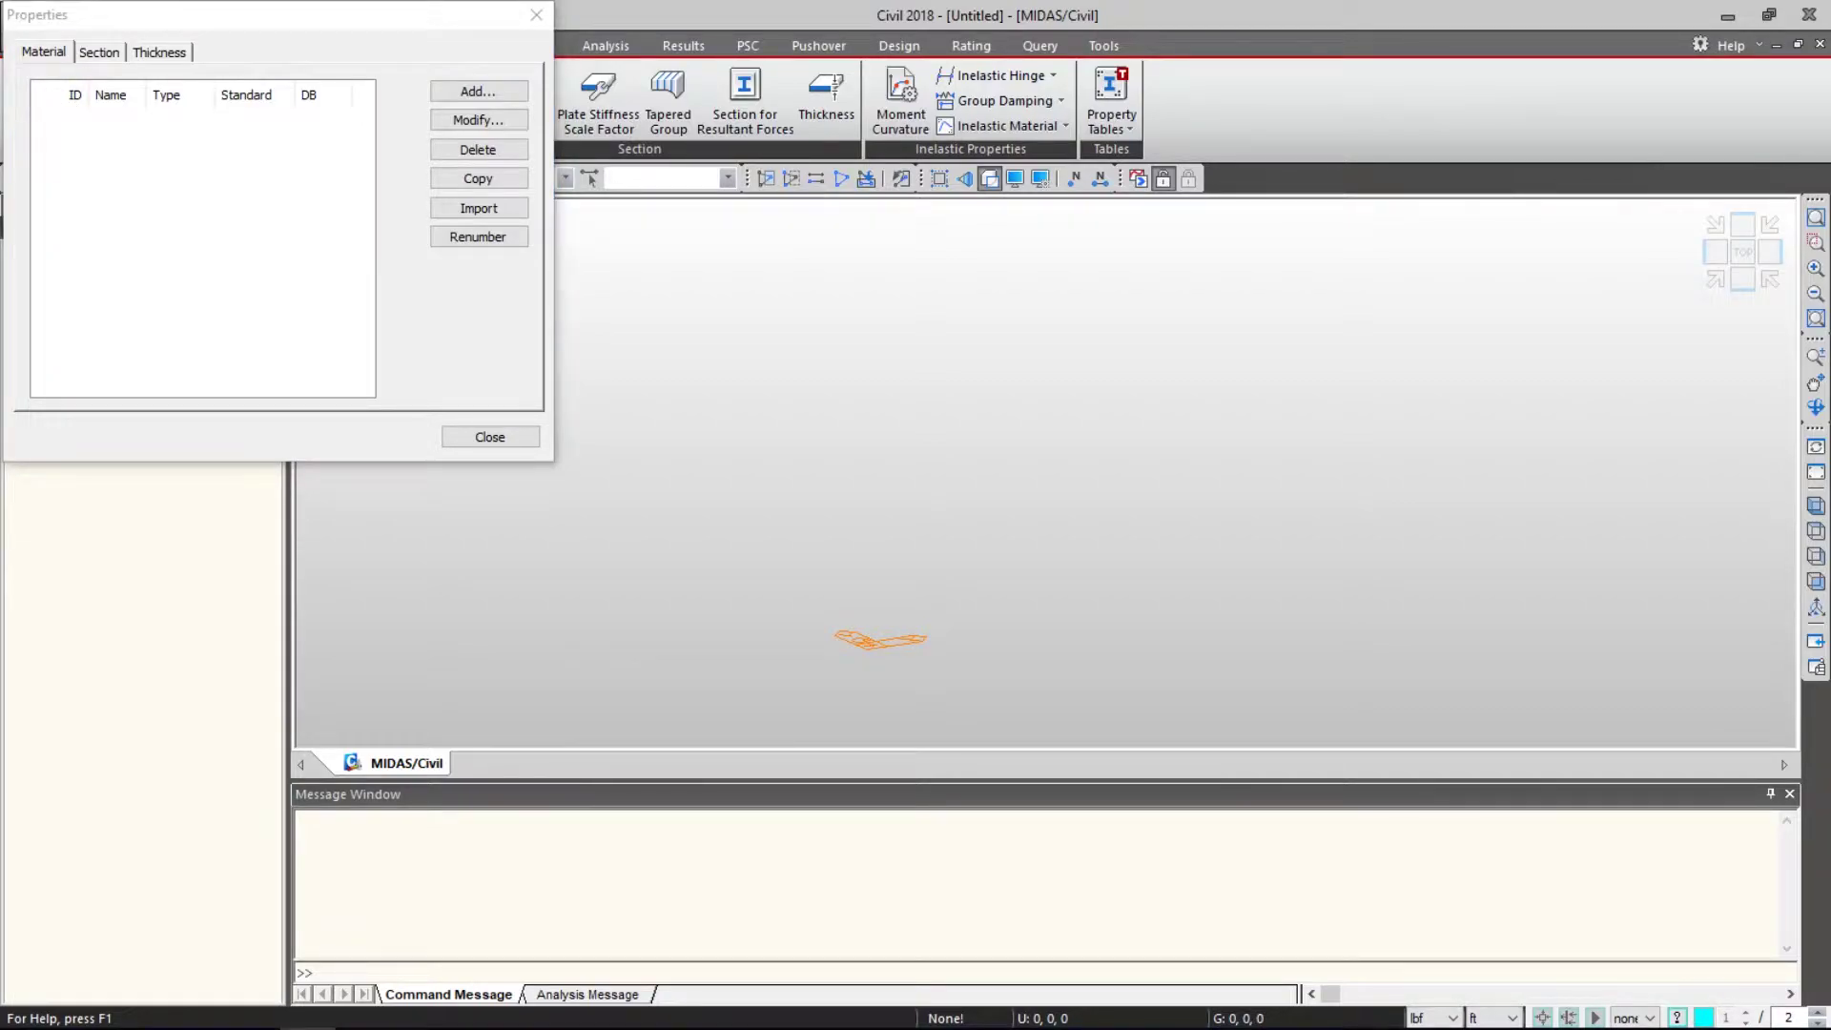
{"action": "left_click_drag", "start_coordinate": [277, 37], "coordinate": [797, 212]}
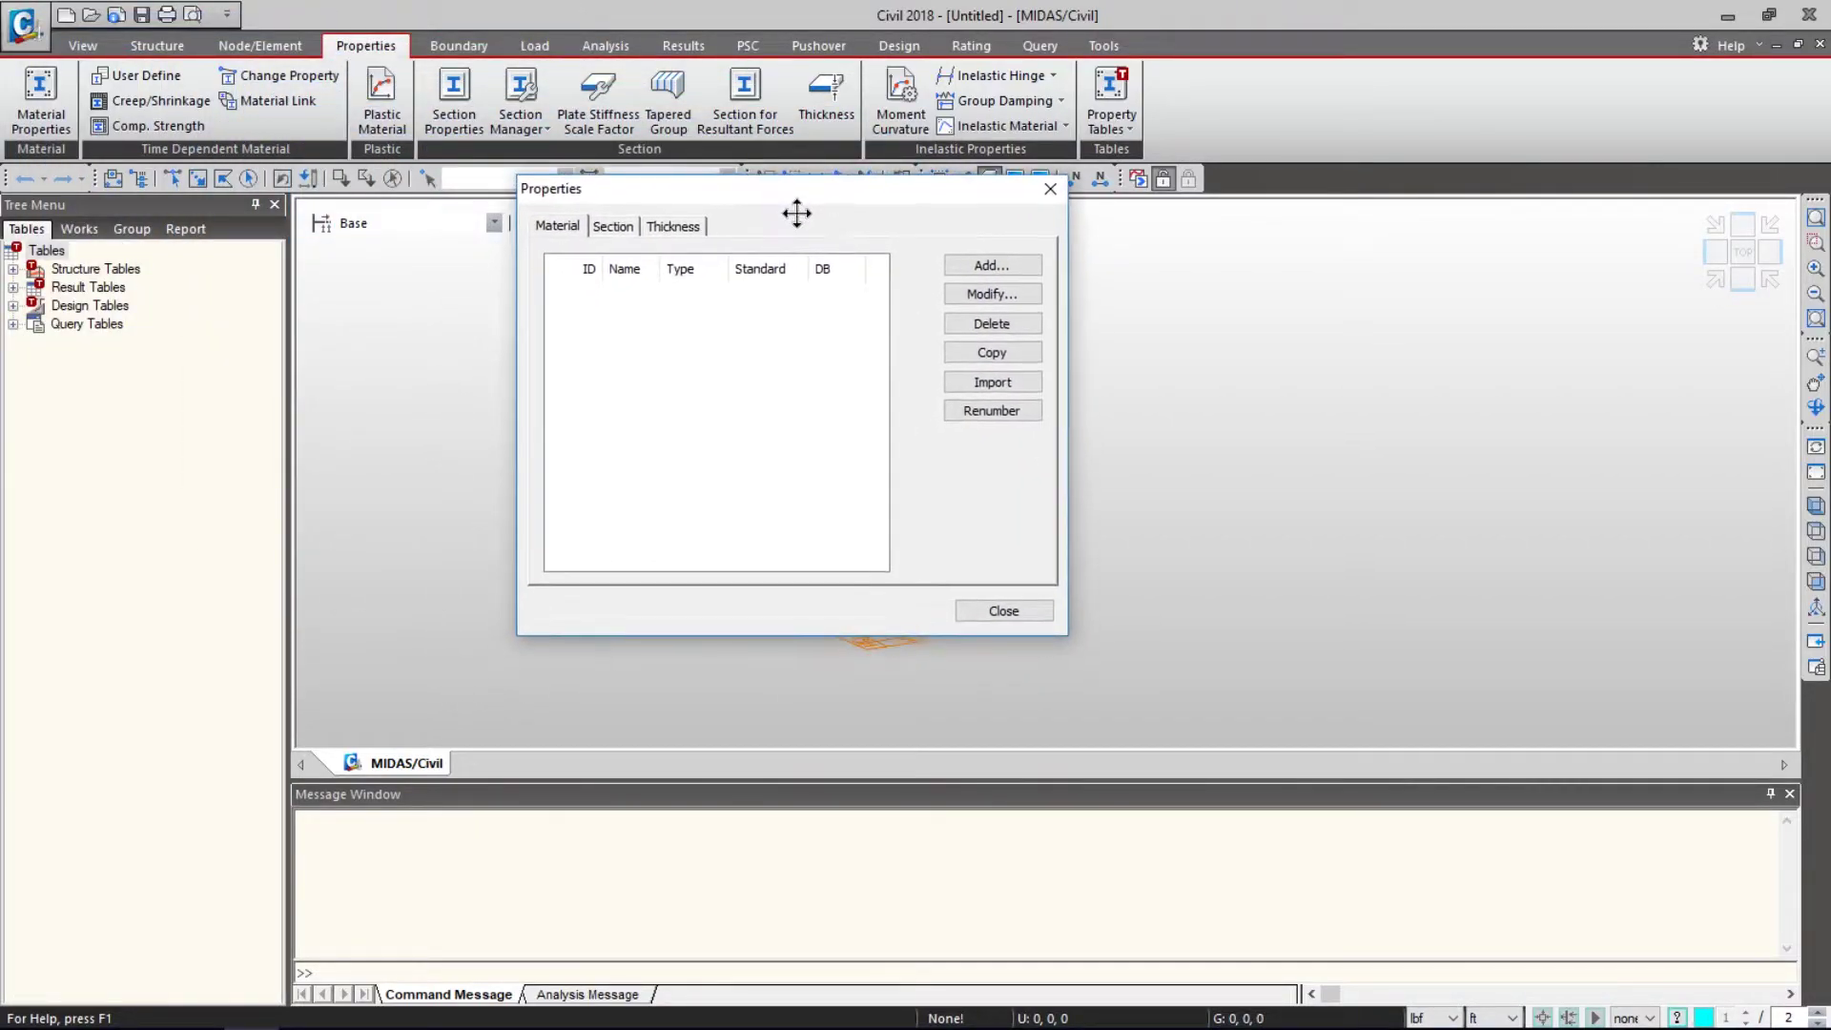
{"action": "left_click", "coordinate": [1009, 380]}
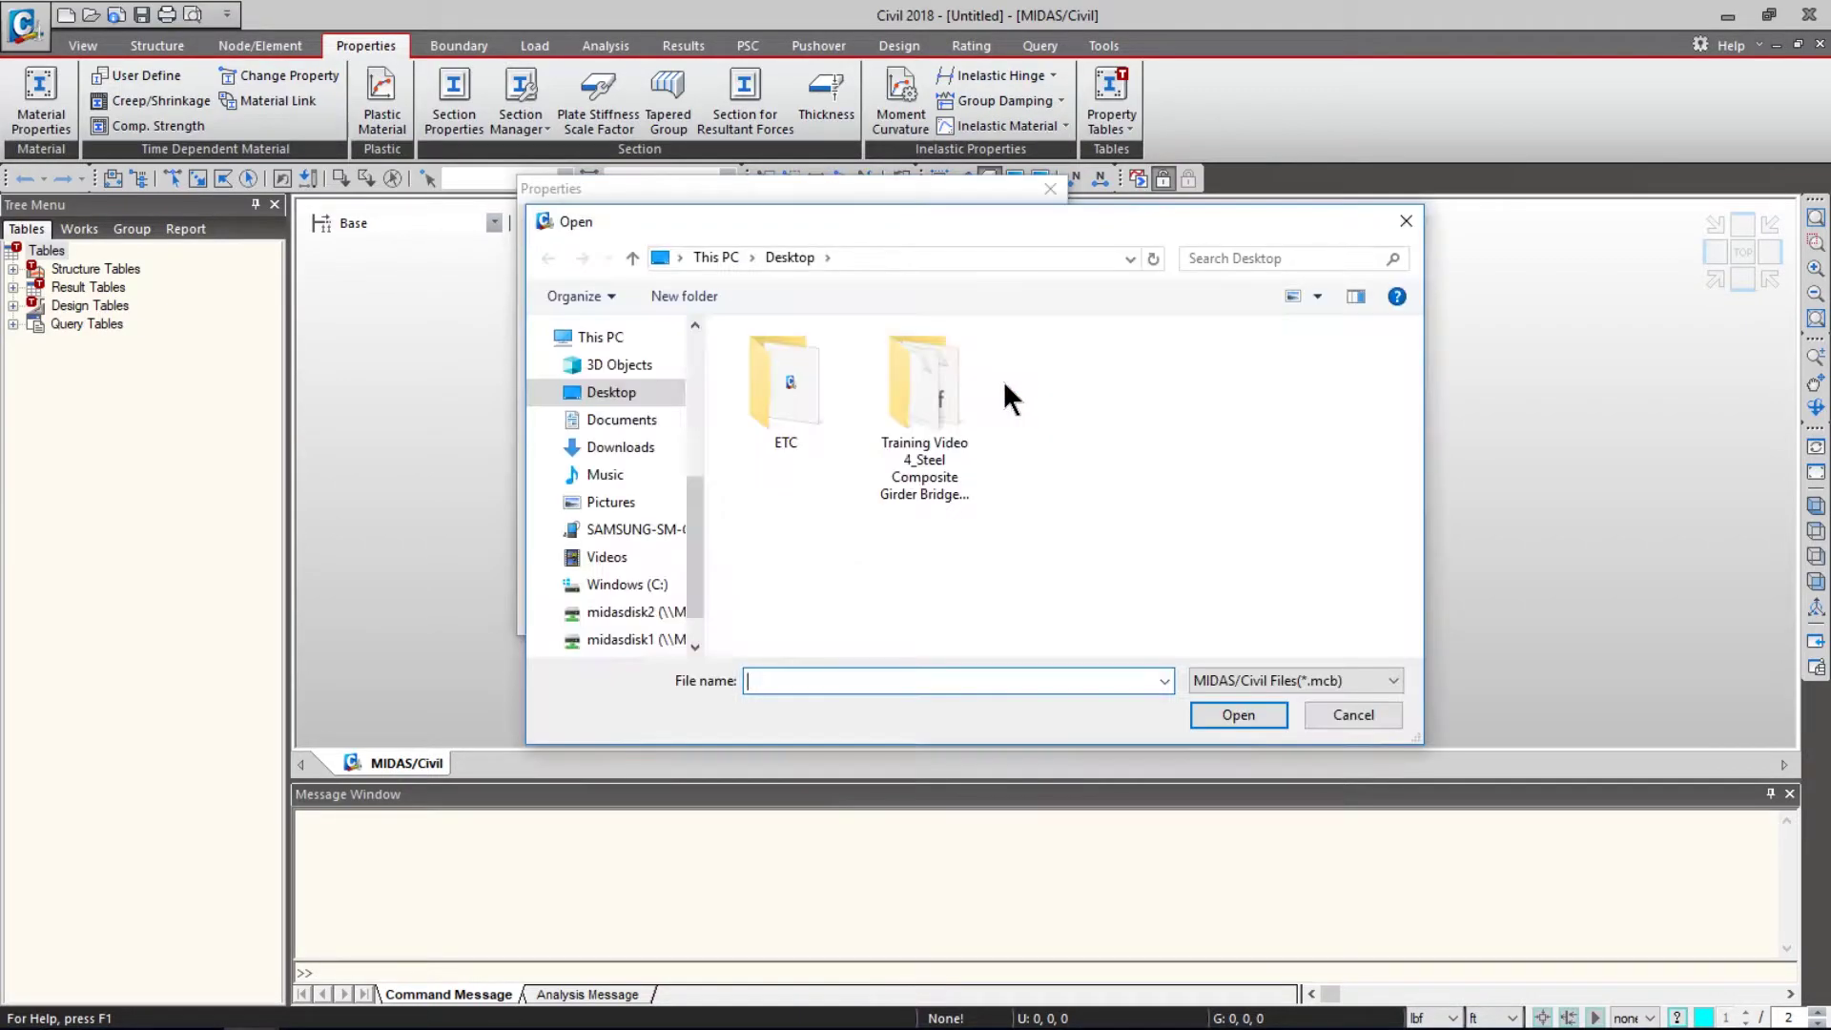
{"action": "double_click", "coordinate": [942, 422]}
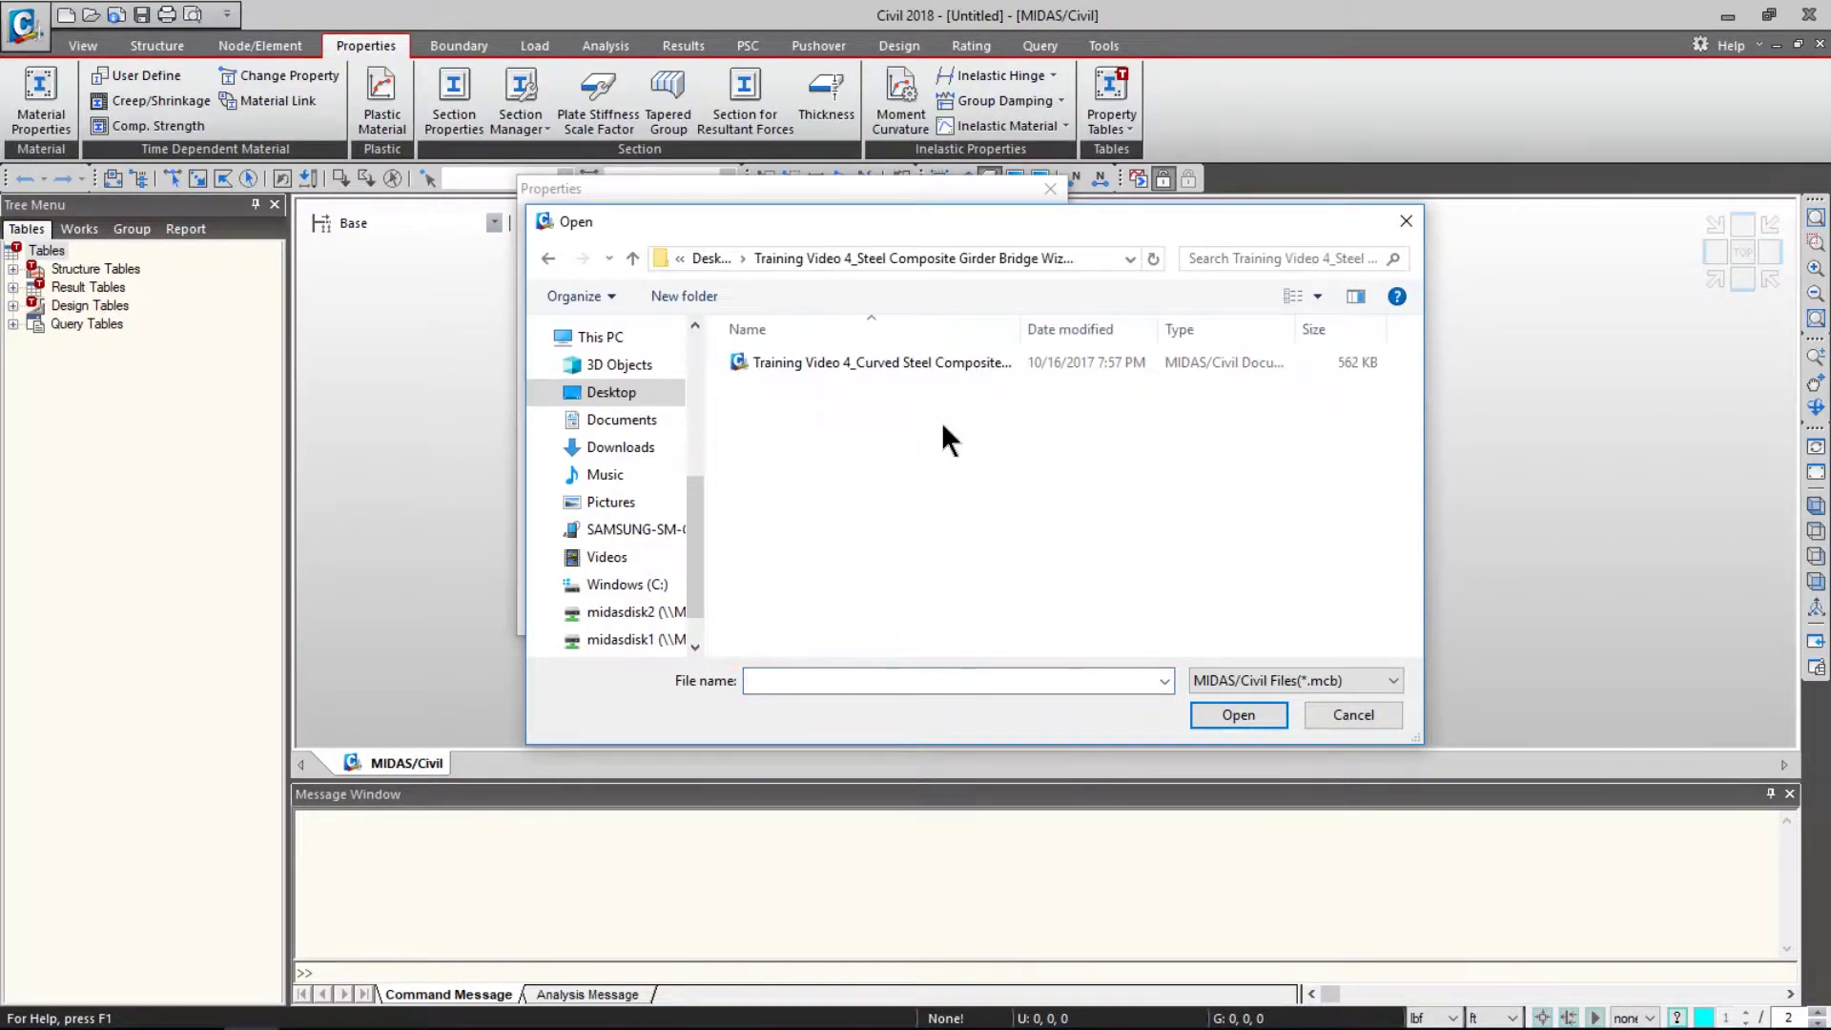
{"action": "double_click", "coordinate": [908, 363]}
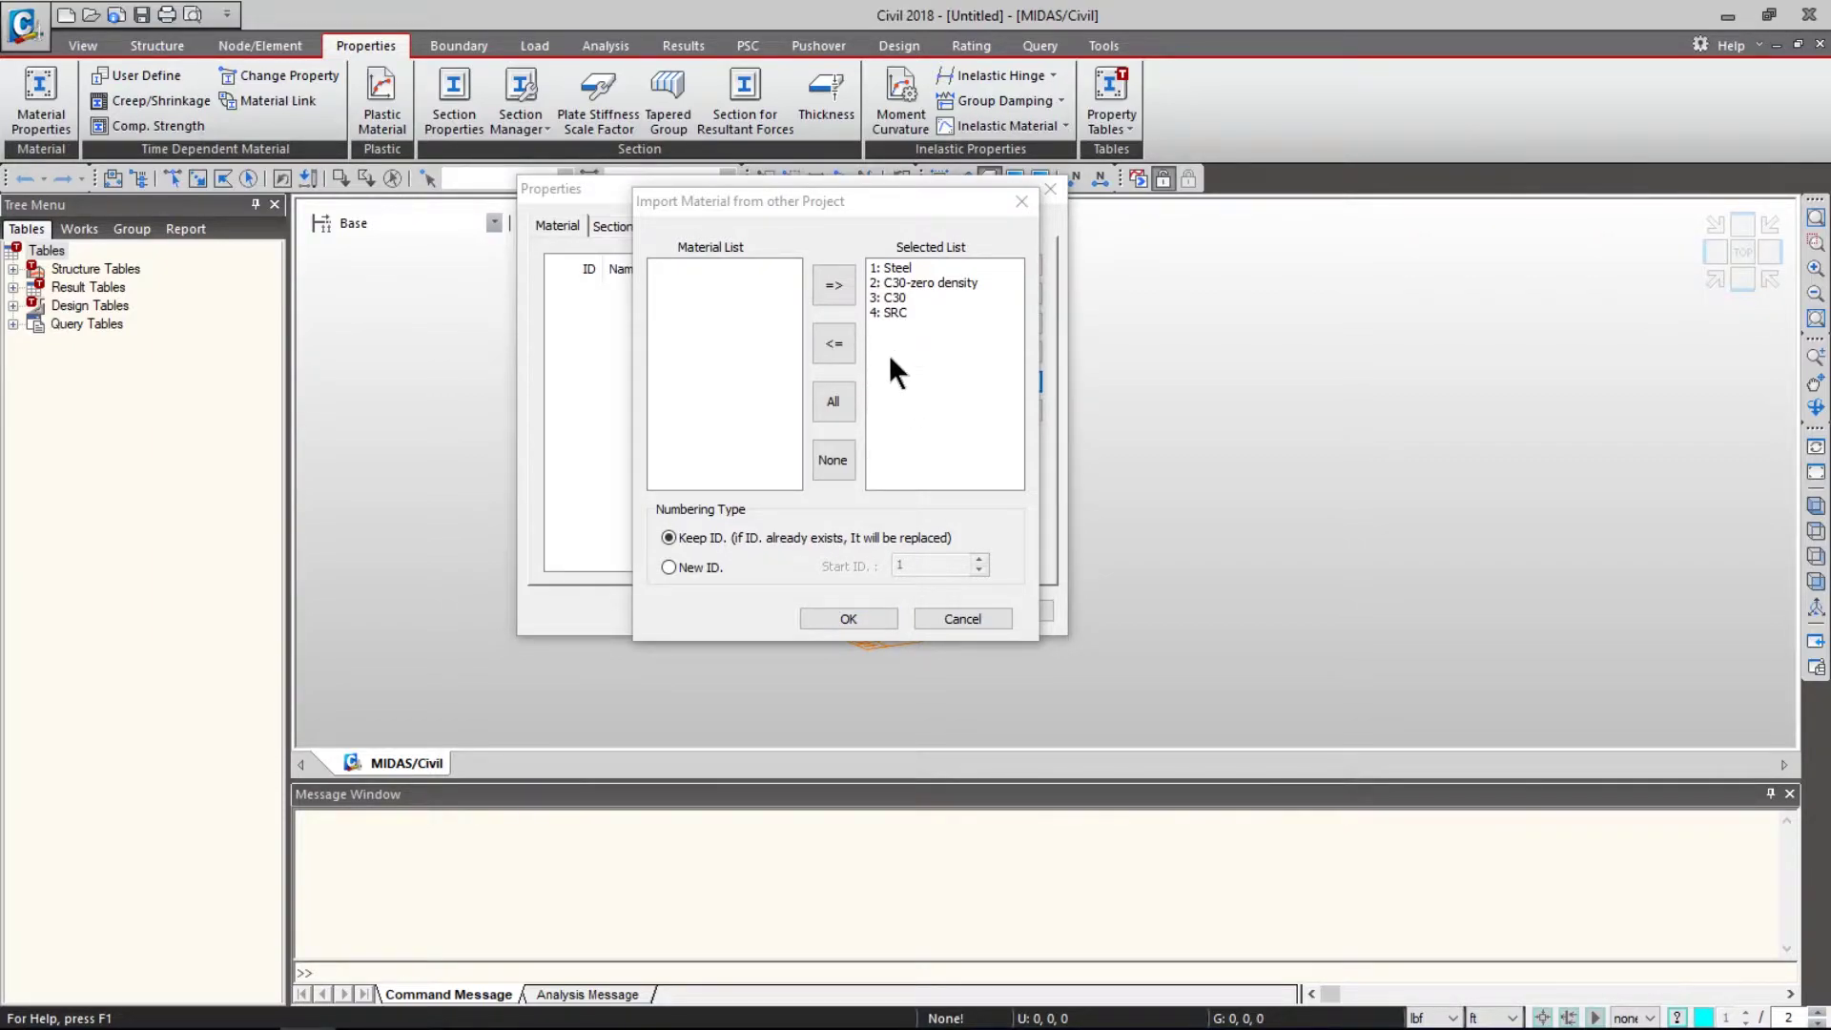
{"action": "left_click", "coordinate": [846, 620]}
{"action": "left_click", "coordinate": [845, 619]}
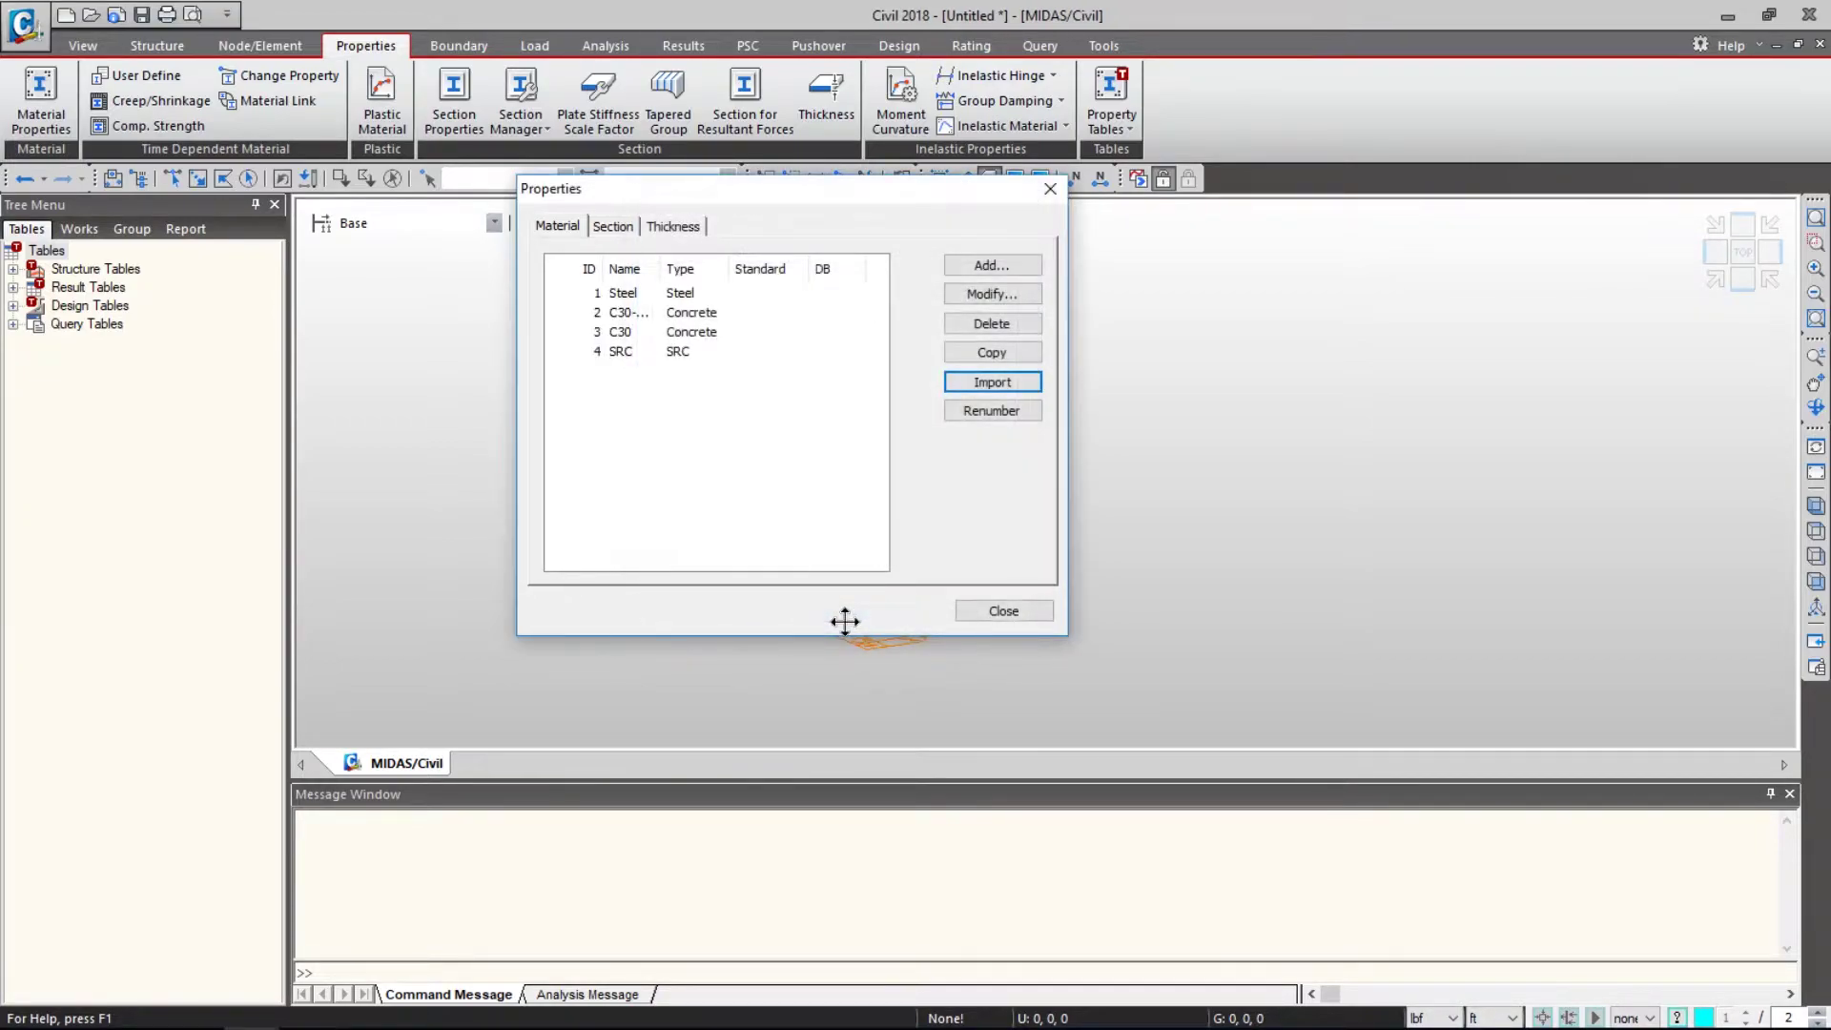
{"action": "left_click_drag", "start_coordinate": [707, 284], "coordinate": [698, 351]}
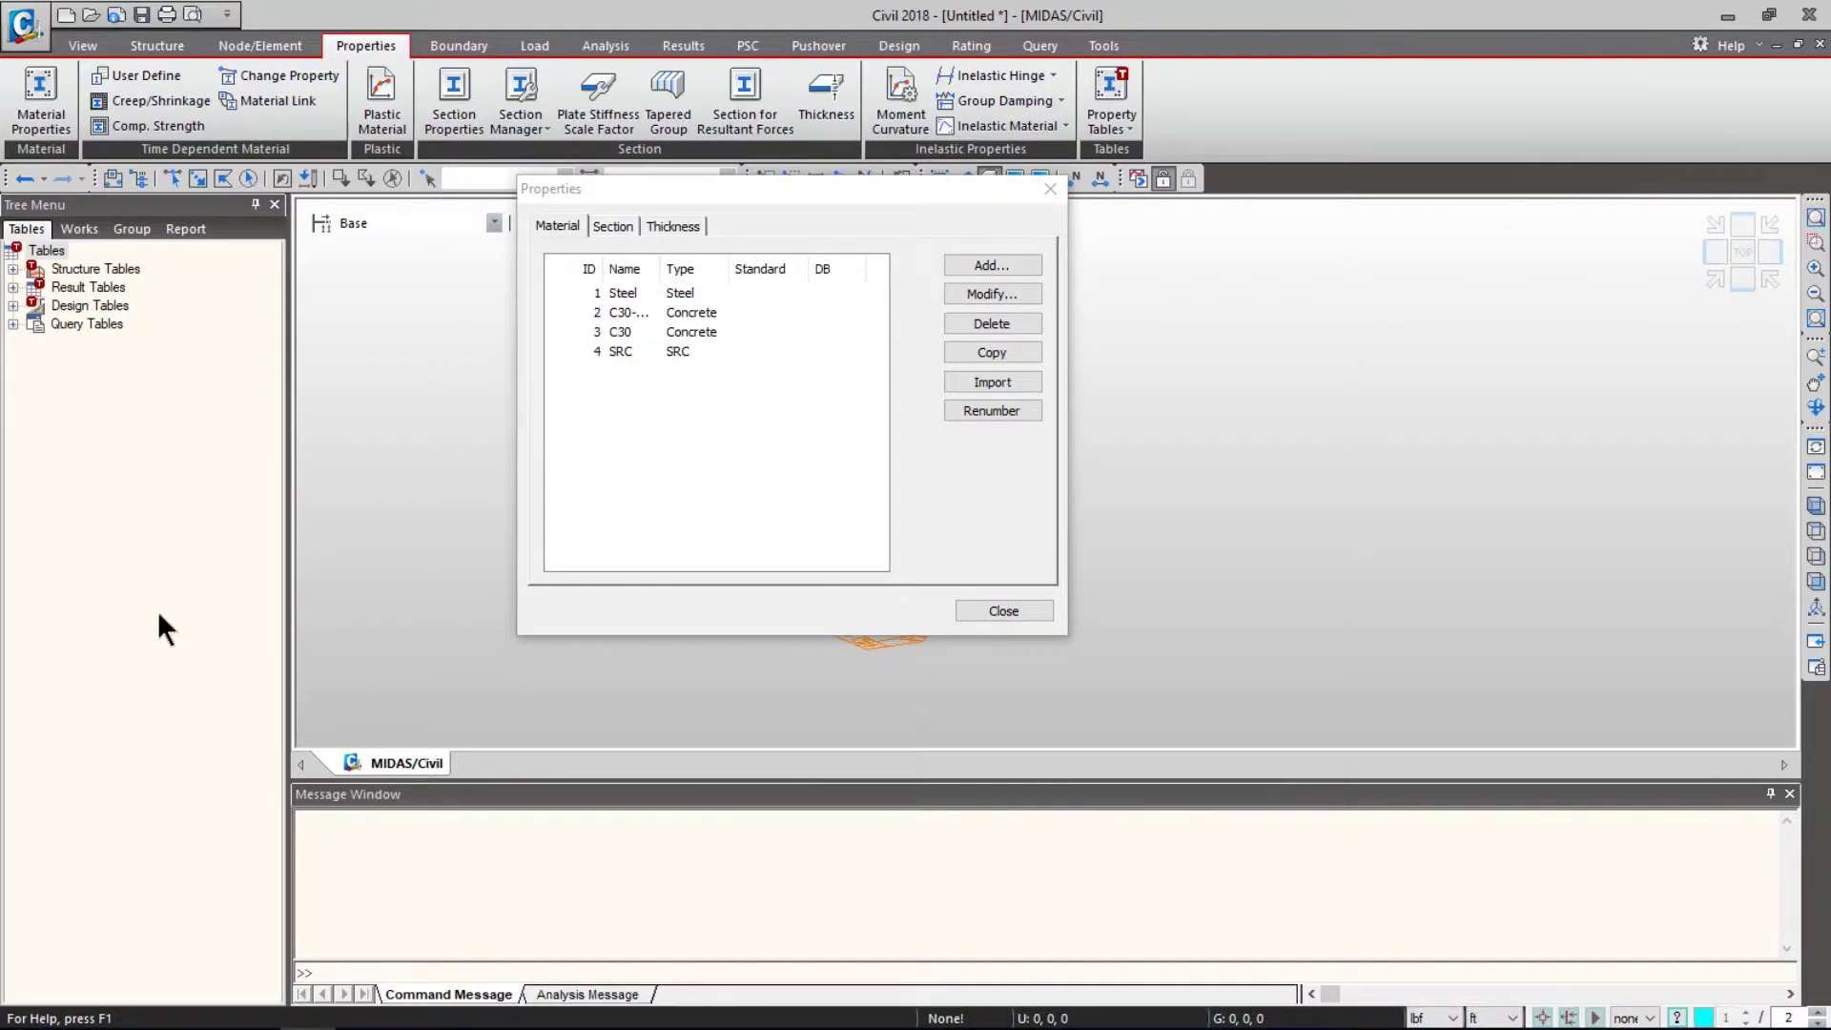
- Import all sections, from Section 1-1 to Trans. deck, from the same Training Video 4 model, keeping their IDs, and preview the first two
{"action": "left_click", "coordinate": [611, 228]}
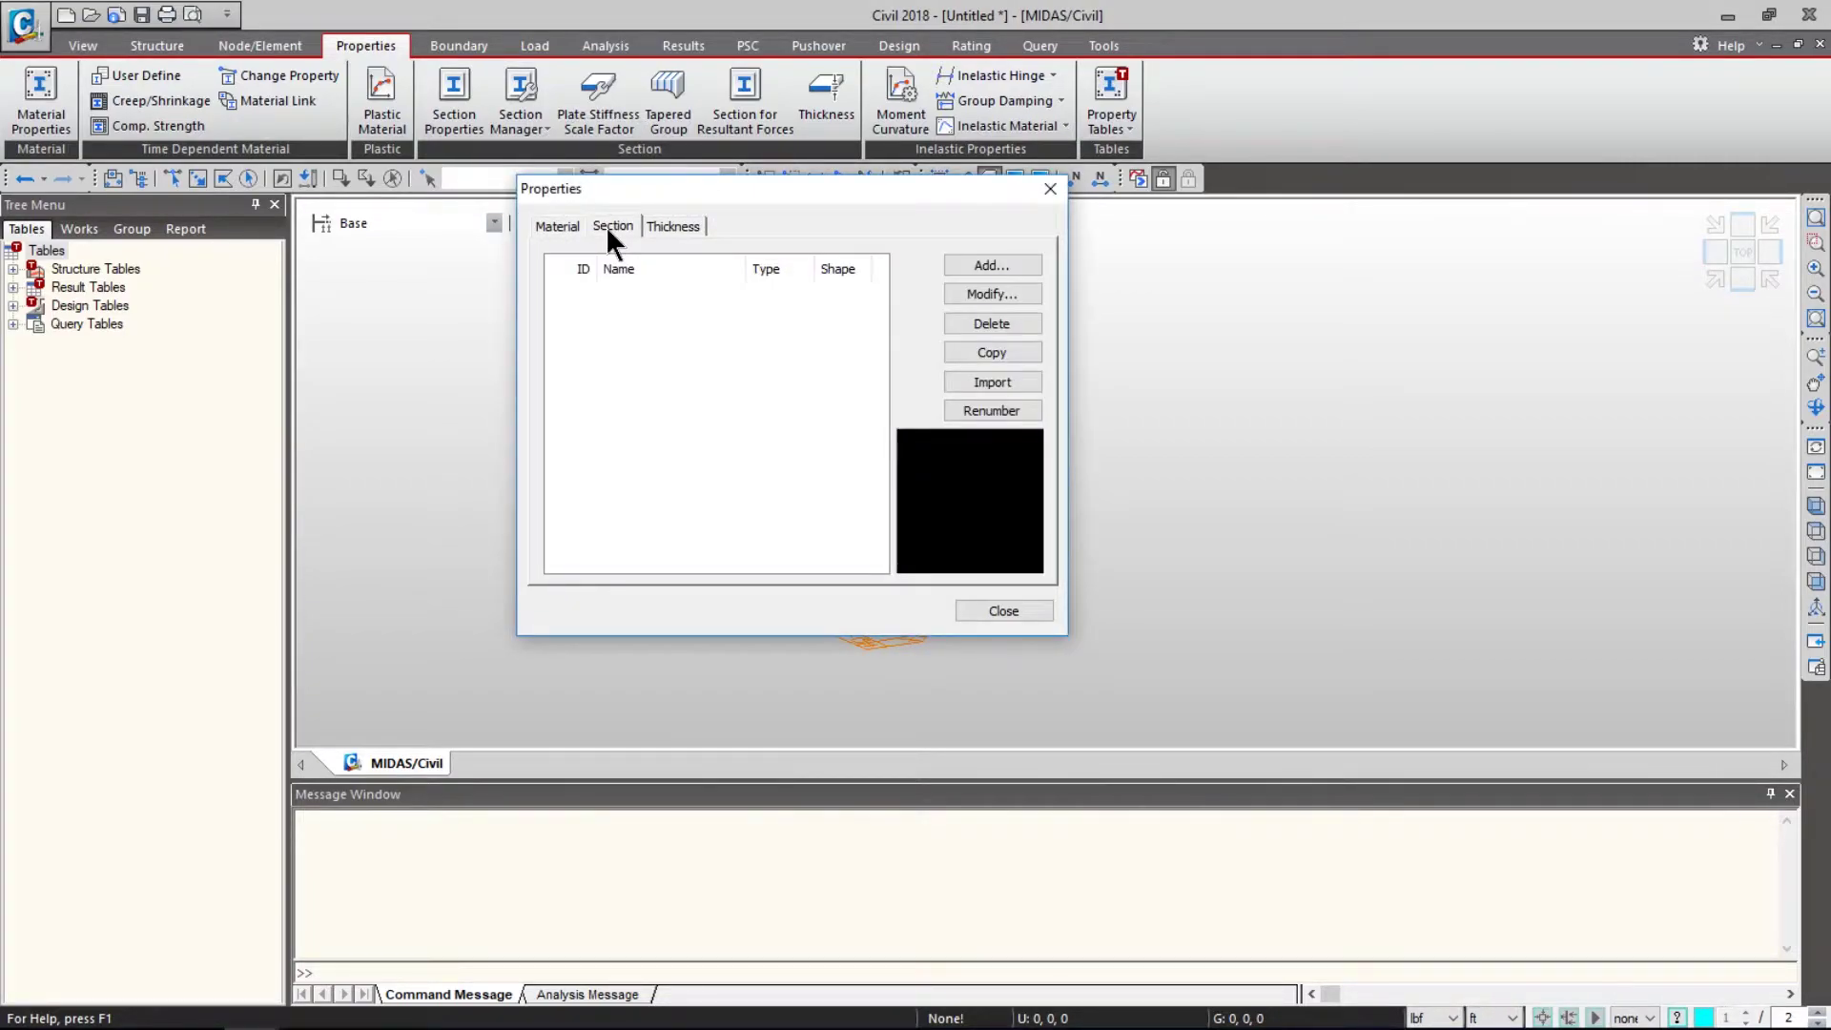
{"action": "left_click", "coordinate": [988, 377]}
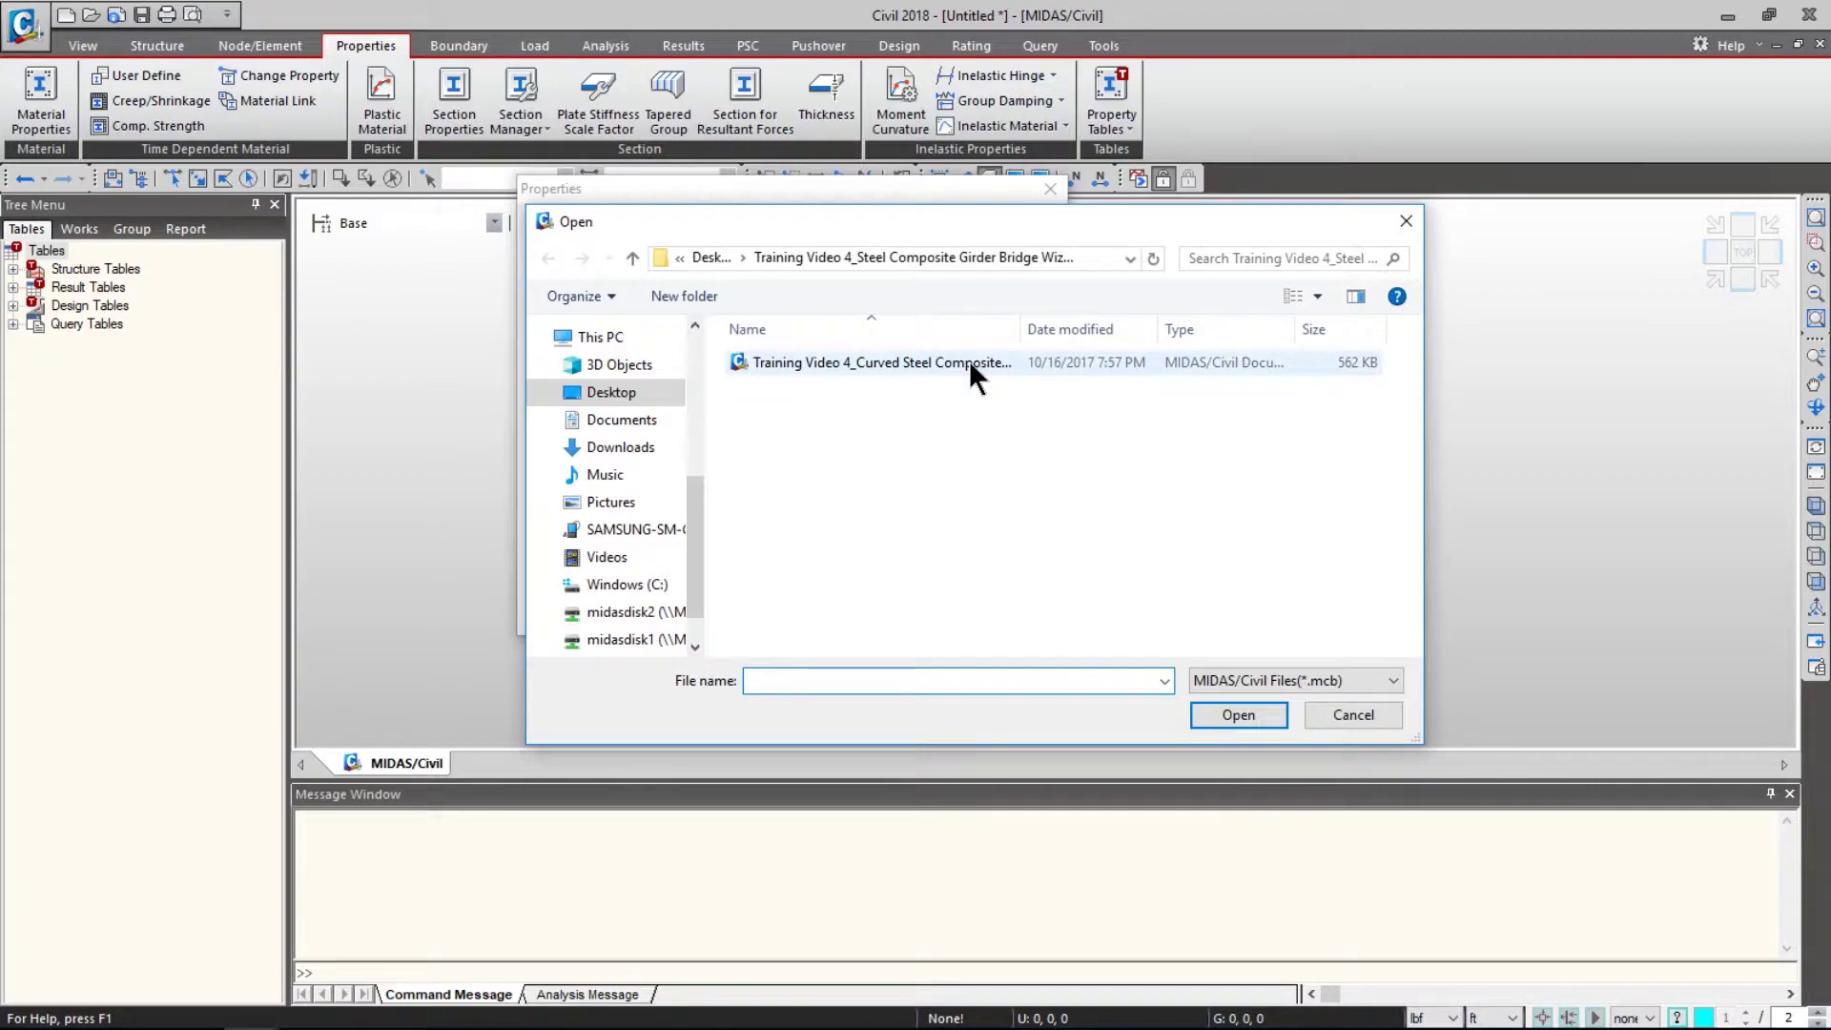
{"action": "double_click", "coordinate": [969, 359]}
{"action": "double_click", "coordinate": [969, 358]}
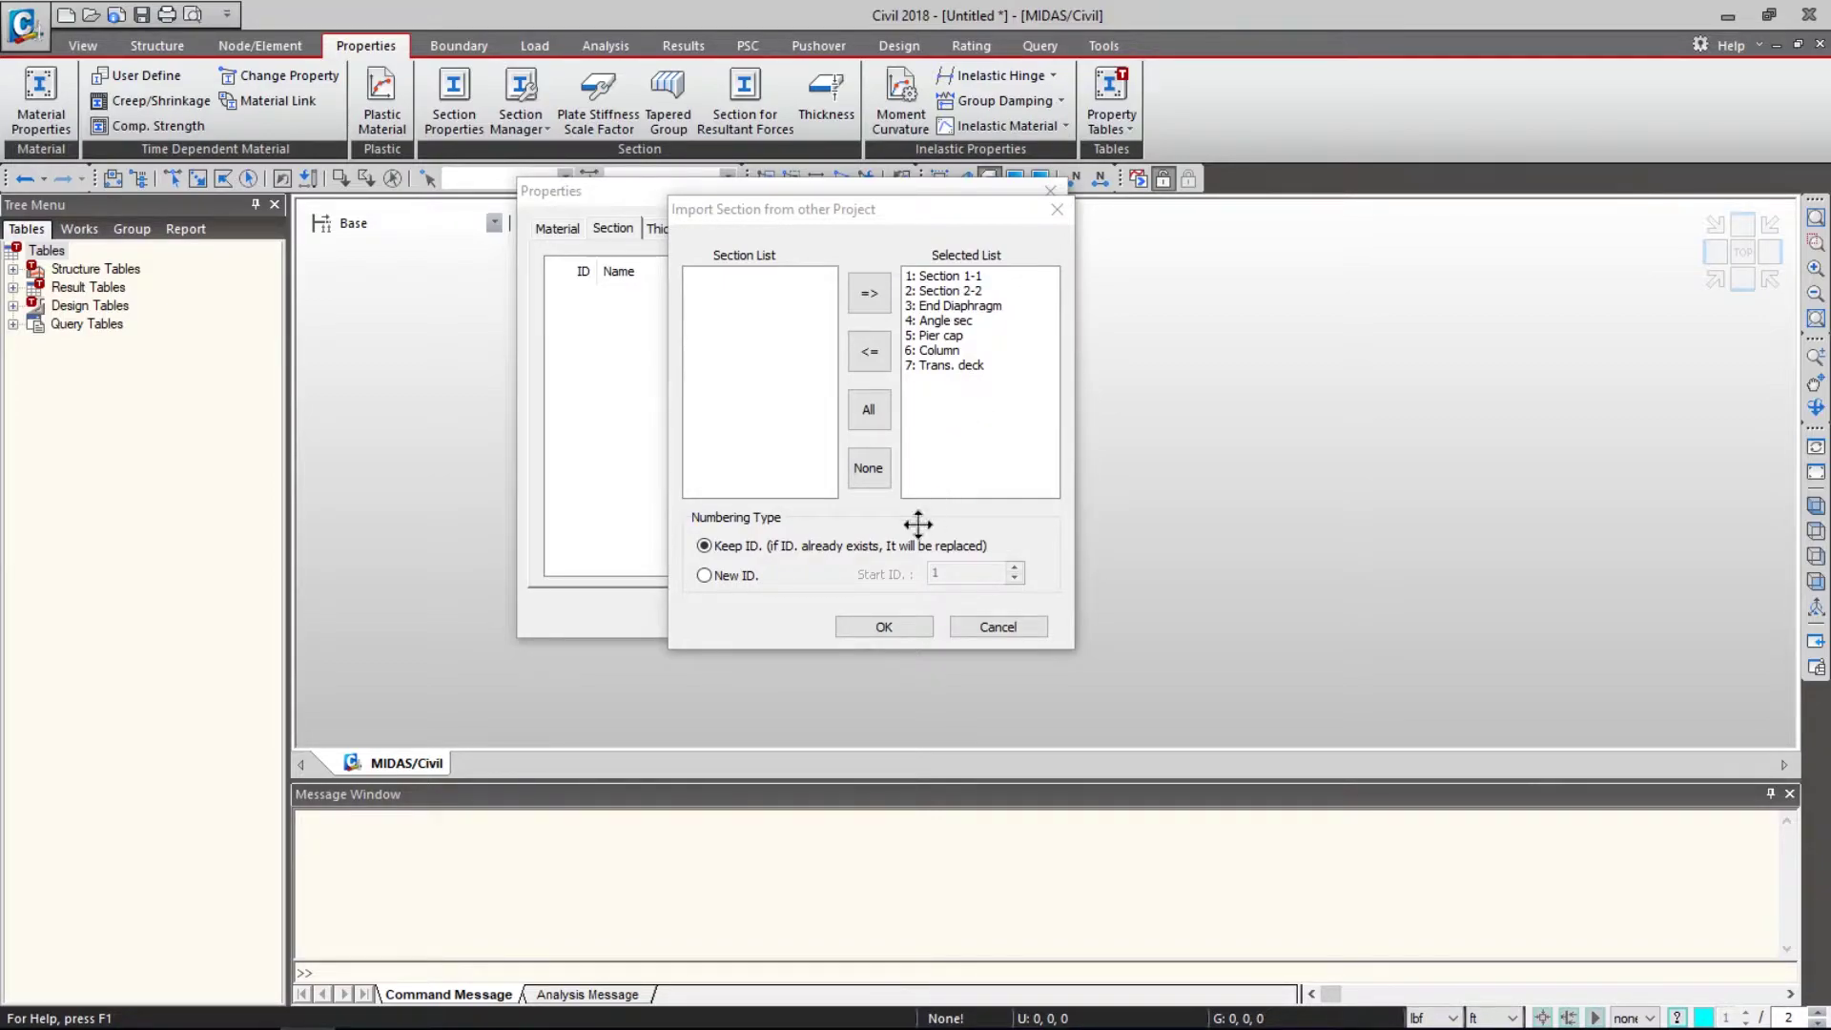
{"action": "left_click", "coordinate": [896, 622]}
{"action": "left_click", "coordinate": [644, 295]}
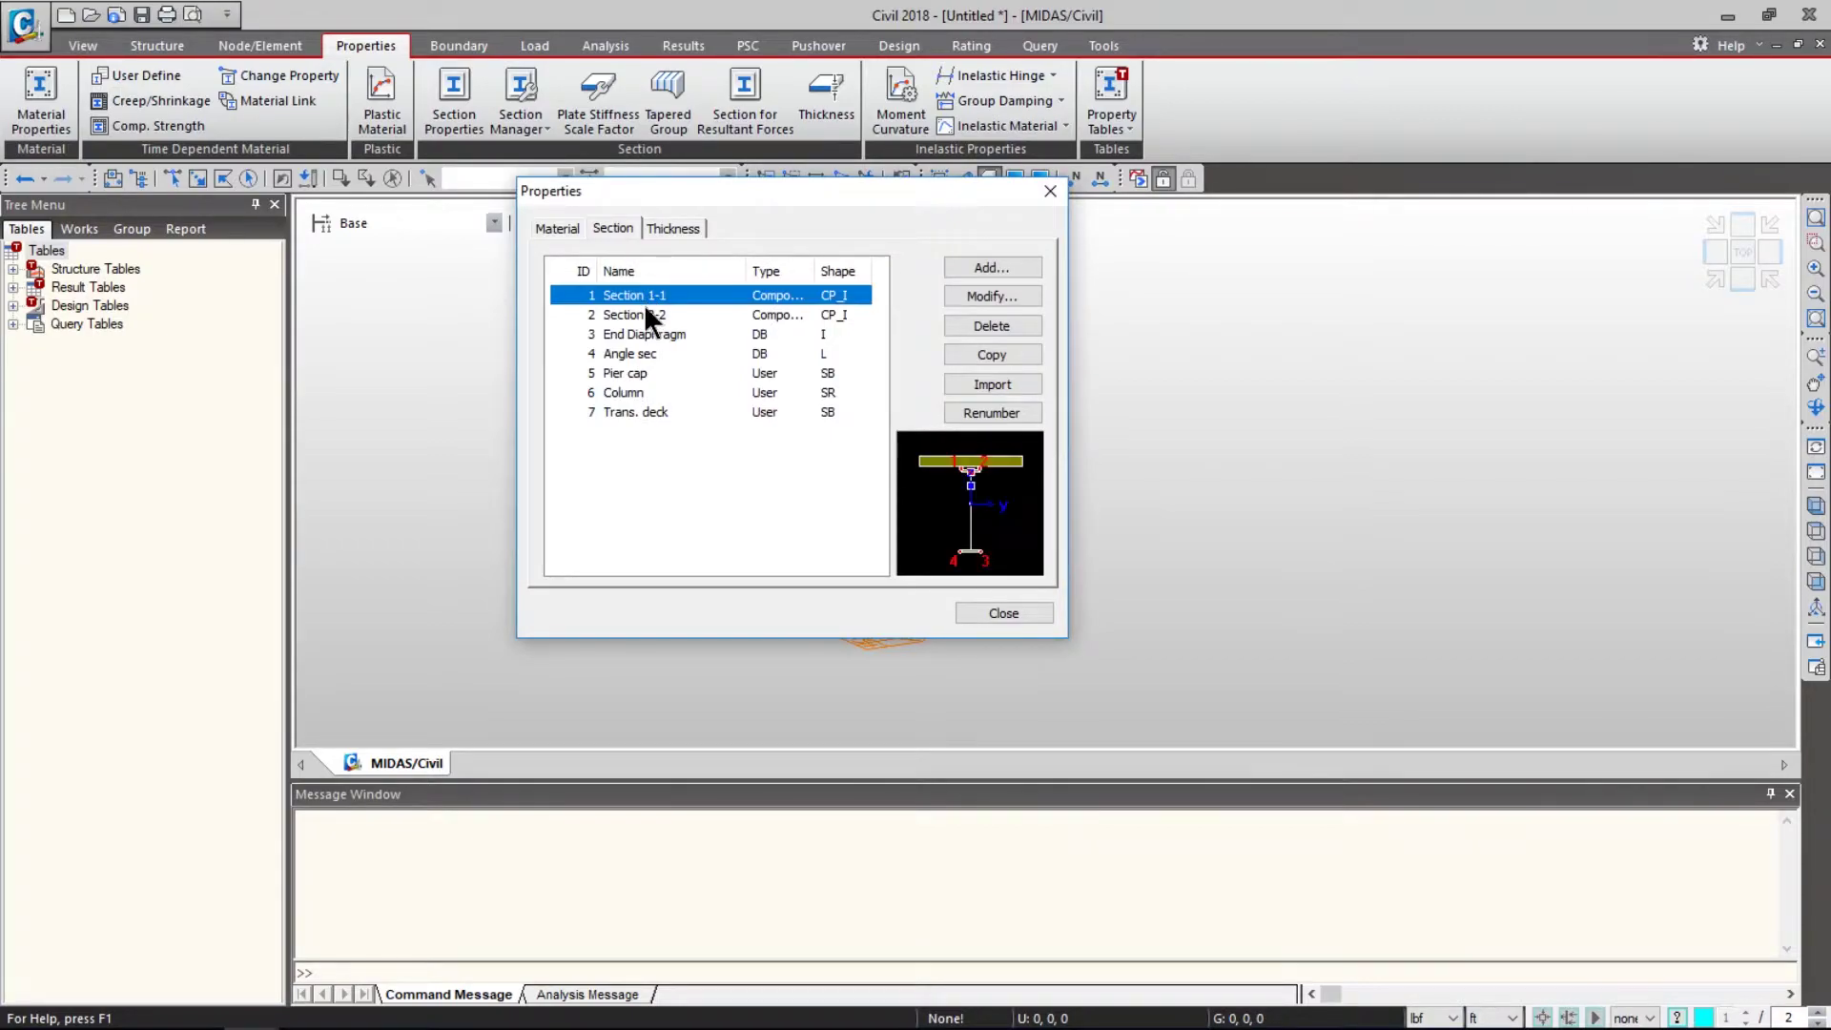
{"action": "left_click", "coordinate": [644, 315]}
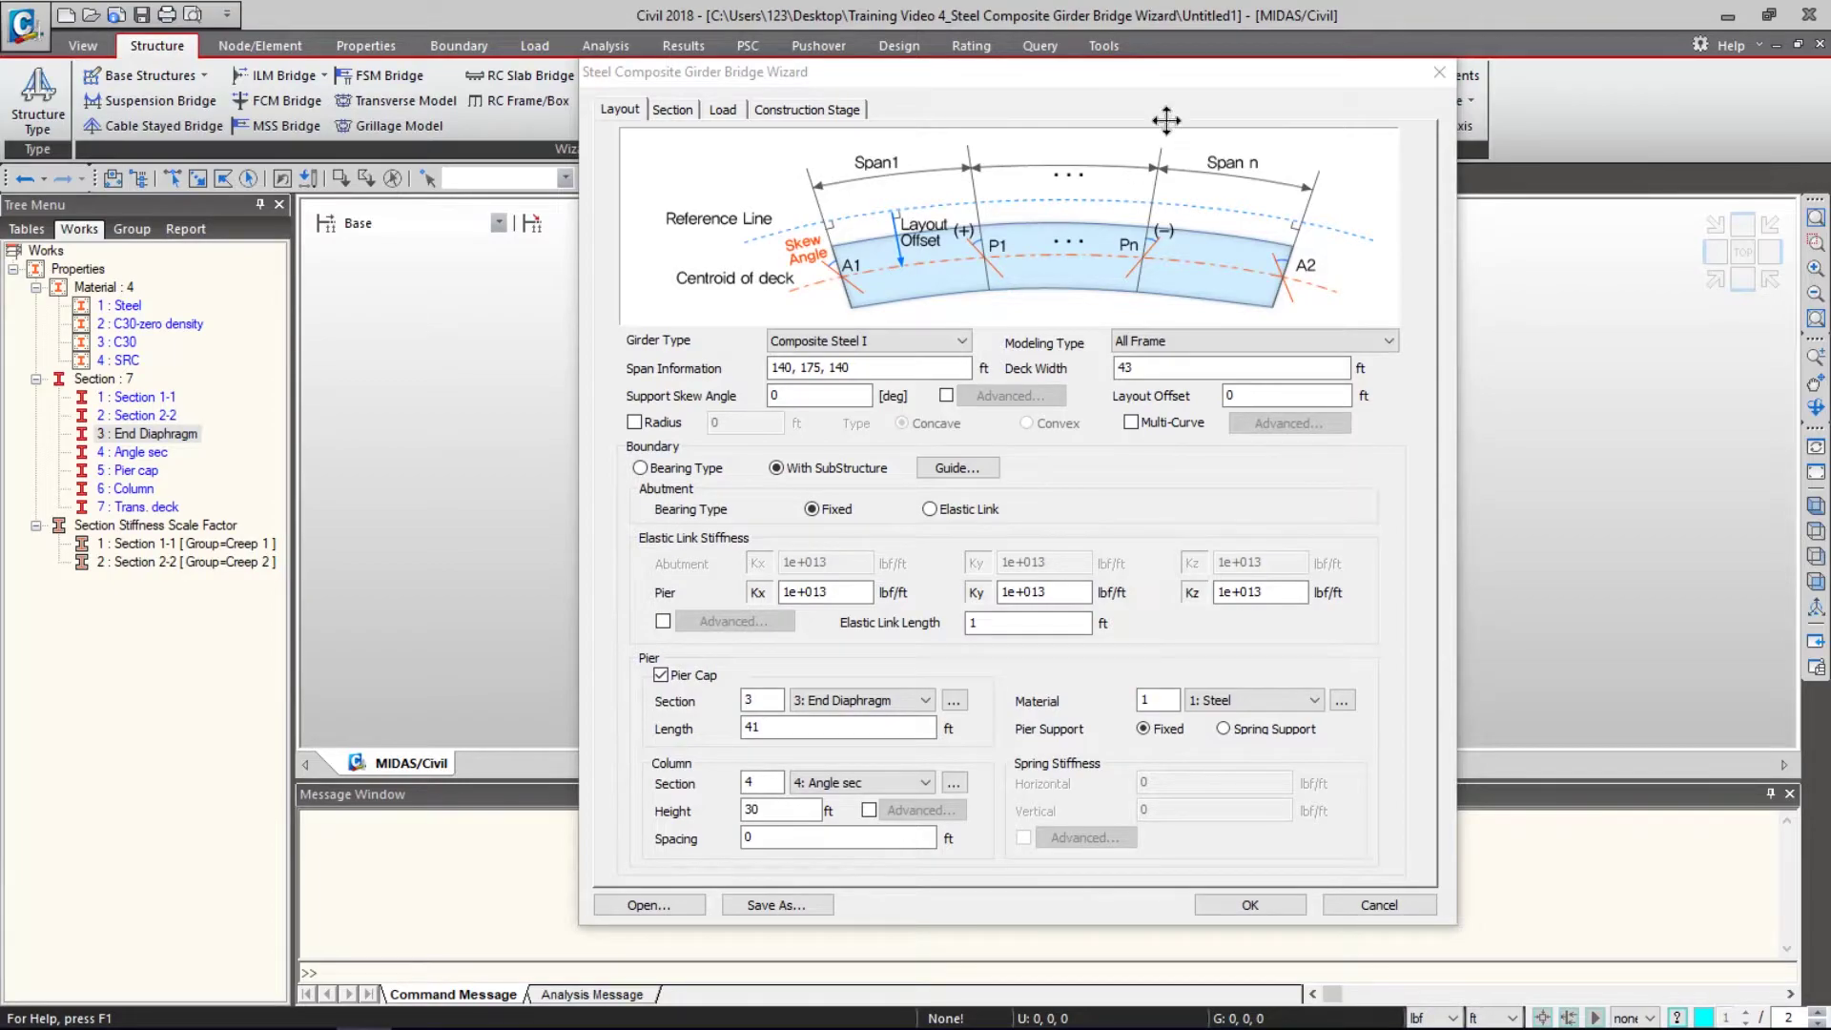
- Preview the section, load and construction stage settings of the Steel Composite Girder Bridge Wizard
{"action": "left_click", "coordinate": [673, 110]}
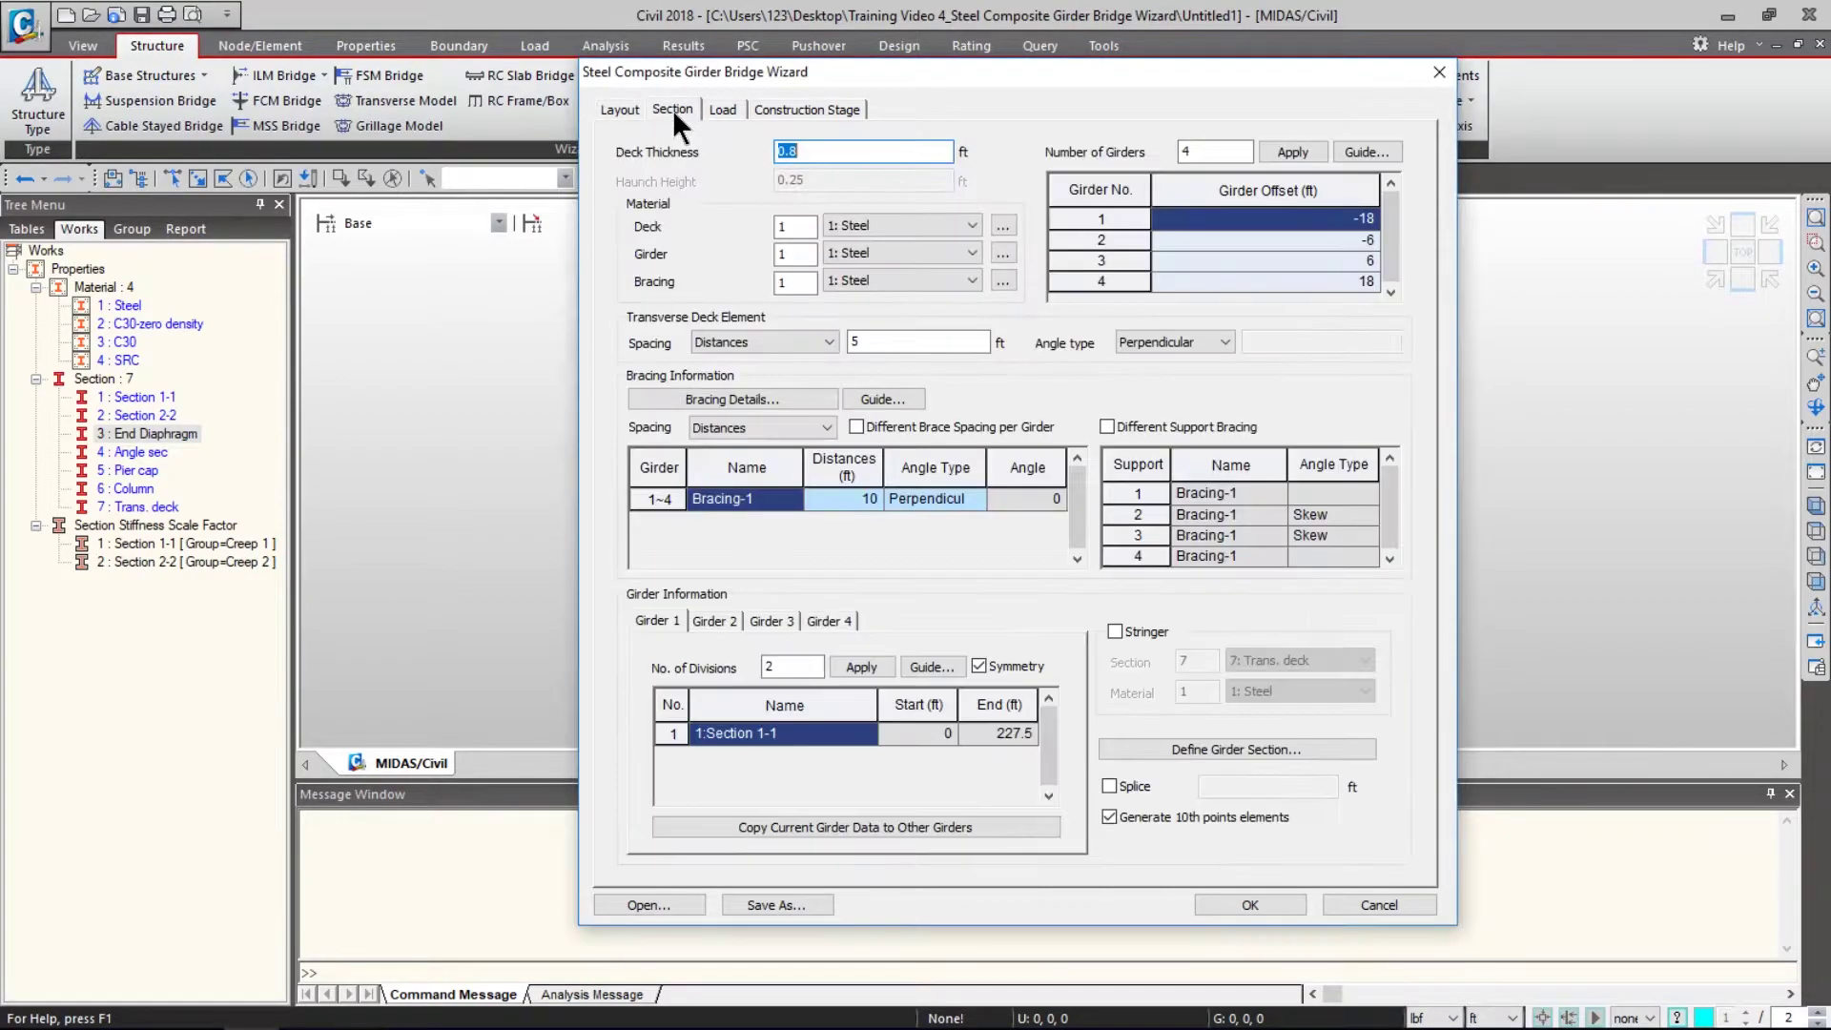
{"action": "left_click", "coordinate": [722, 110]}
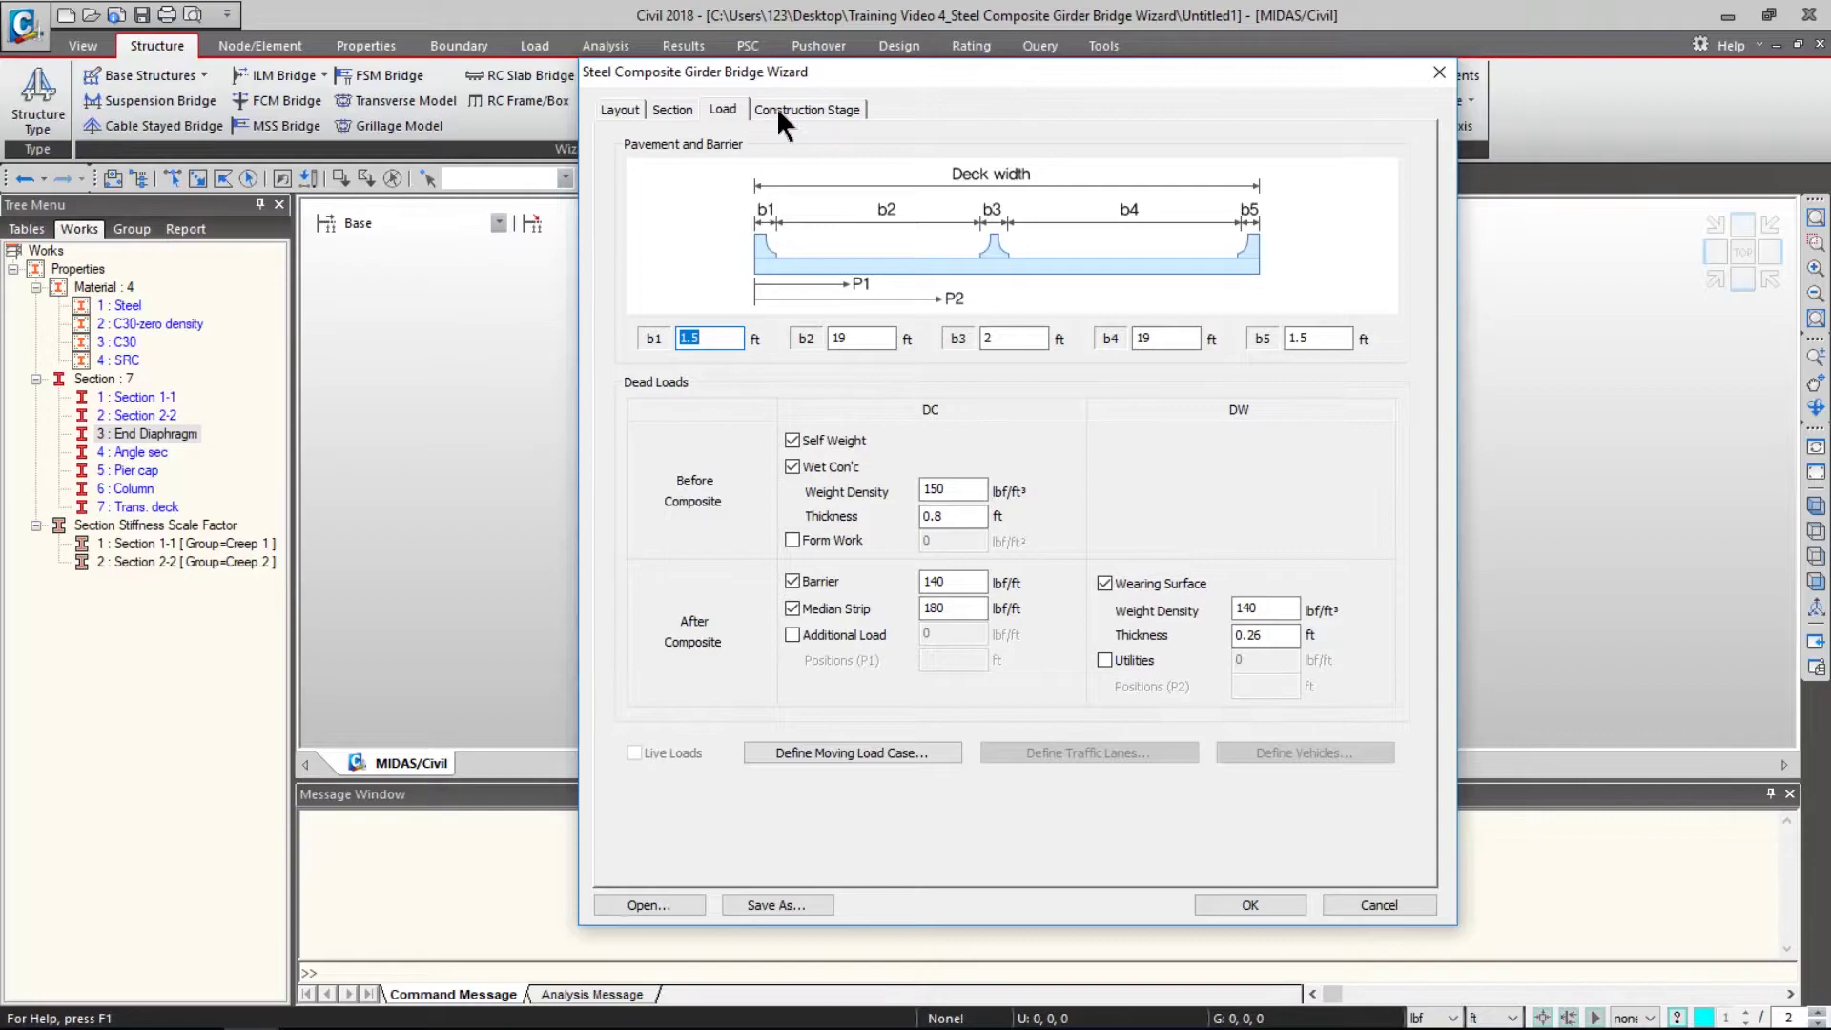
{"action": "left_click", "coordinate": [776, 108]}
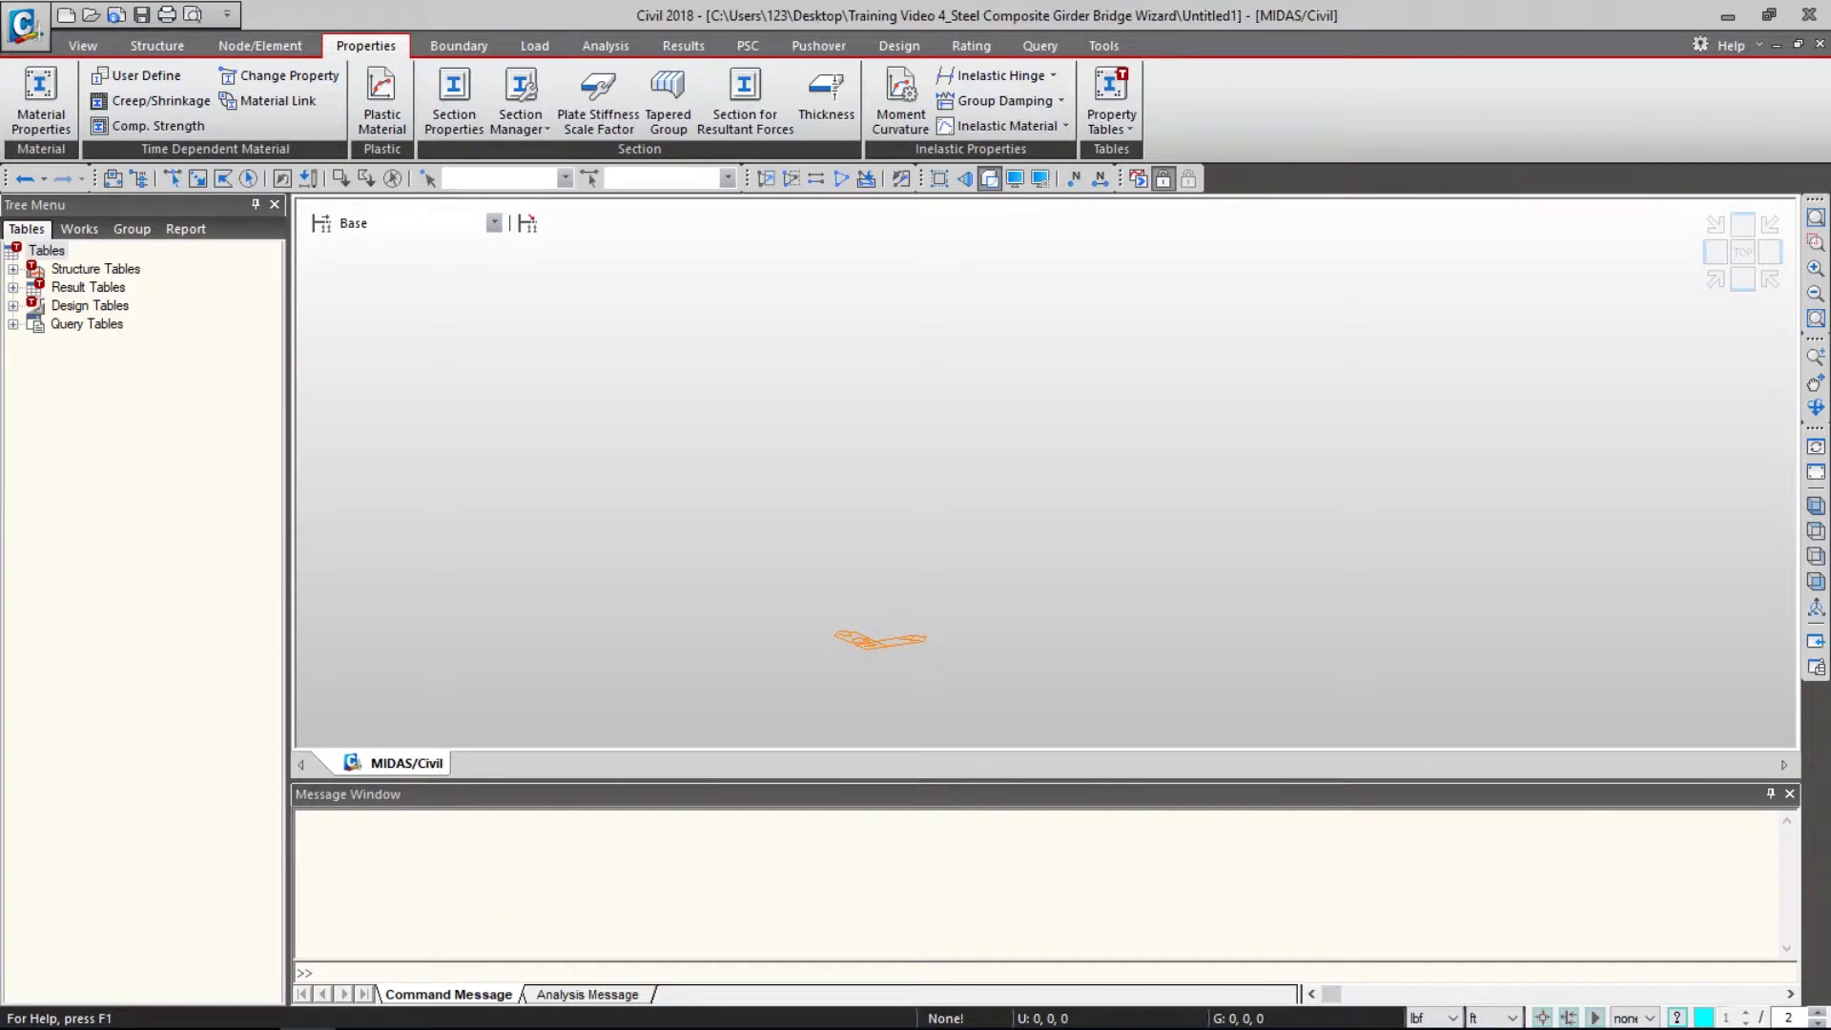
- Display the works tree with the imported properties and open the Steel Composite Bridge Wizard
{"action": "left_click", "coordinate": [82, 229]}
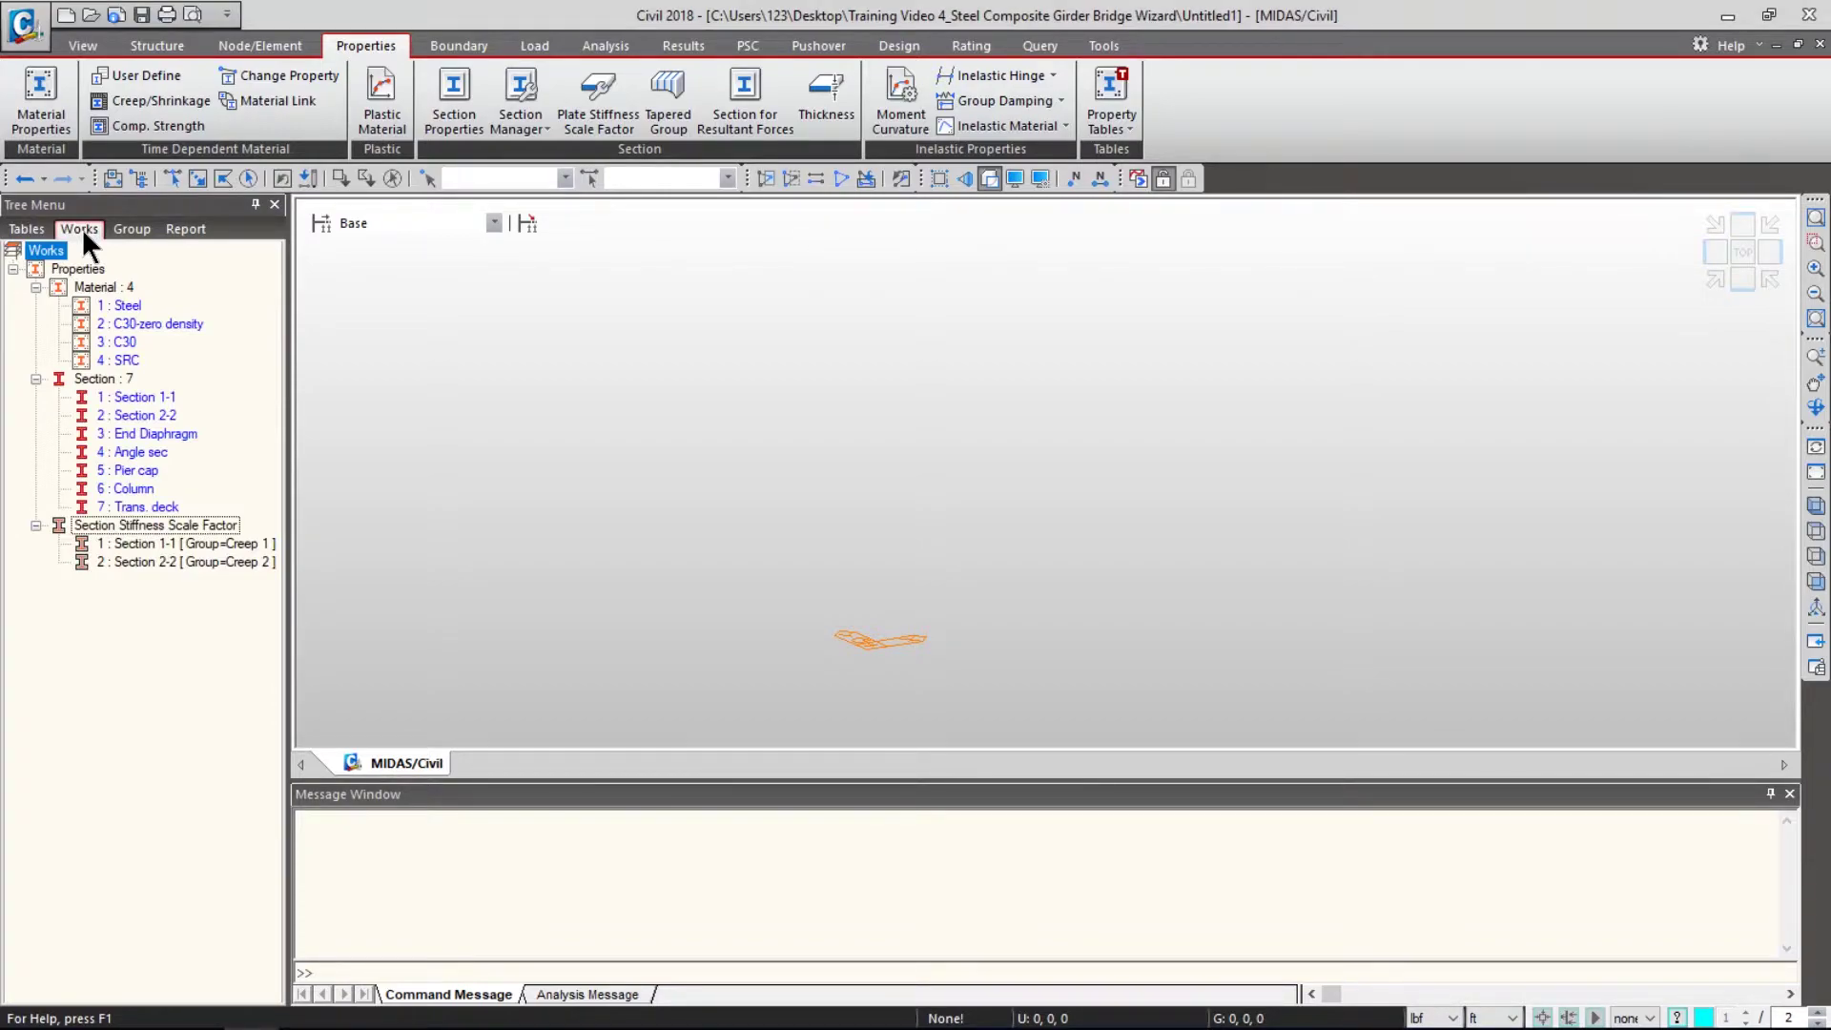
{"action": "left_click", "coordinate": [178, 48]}
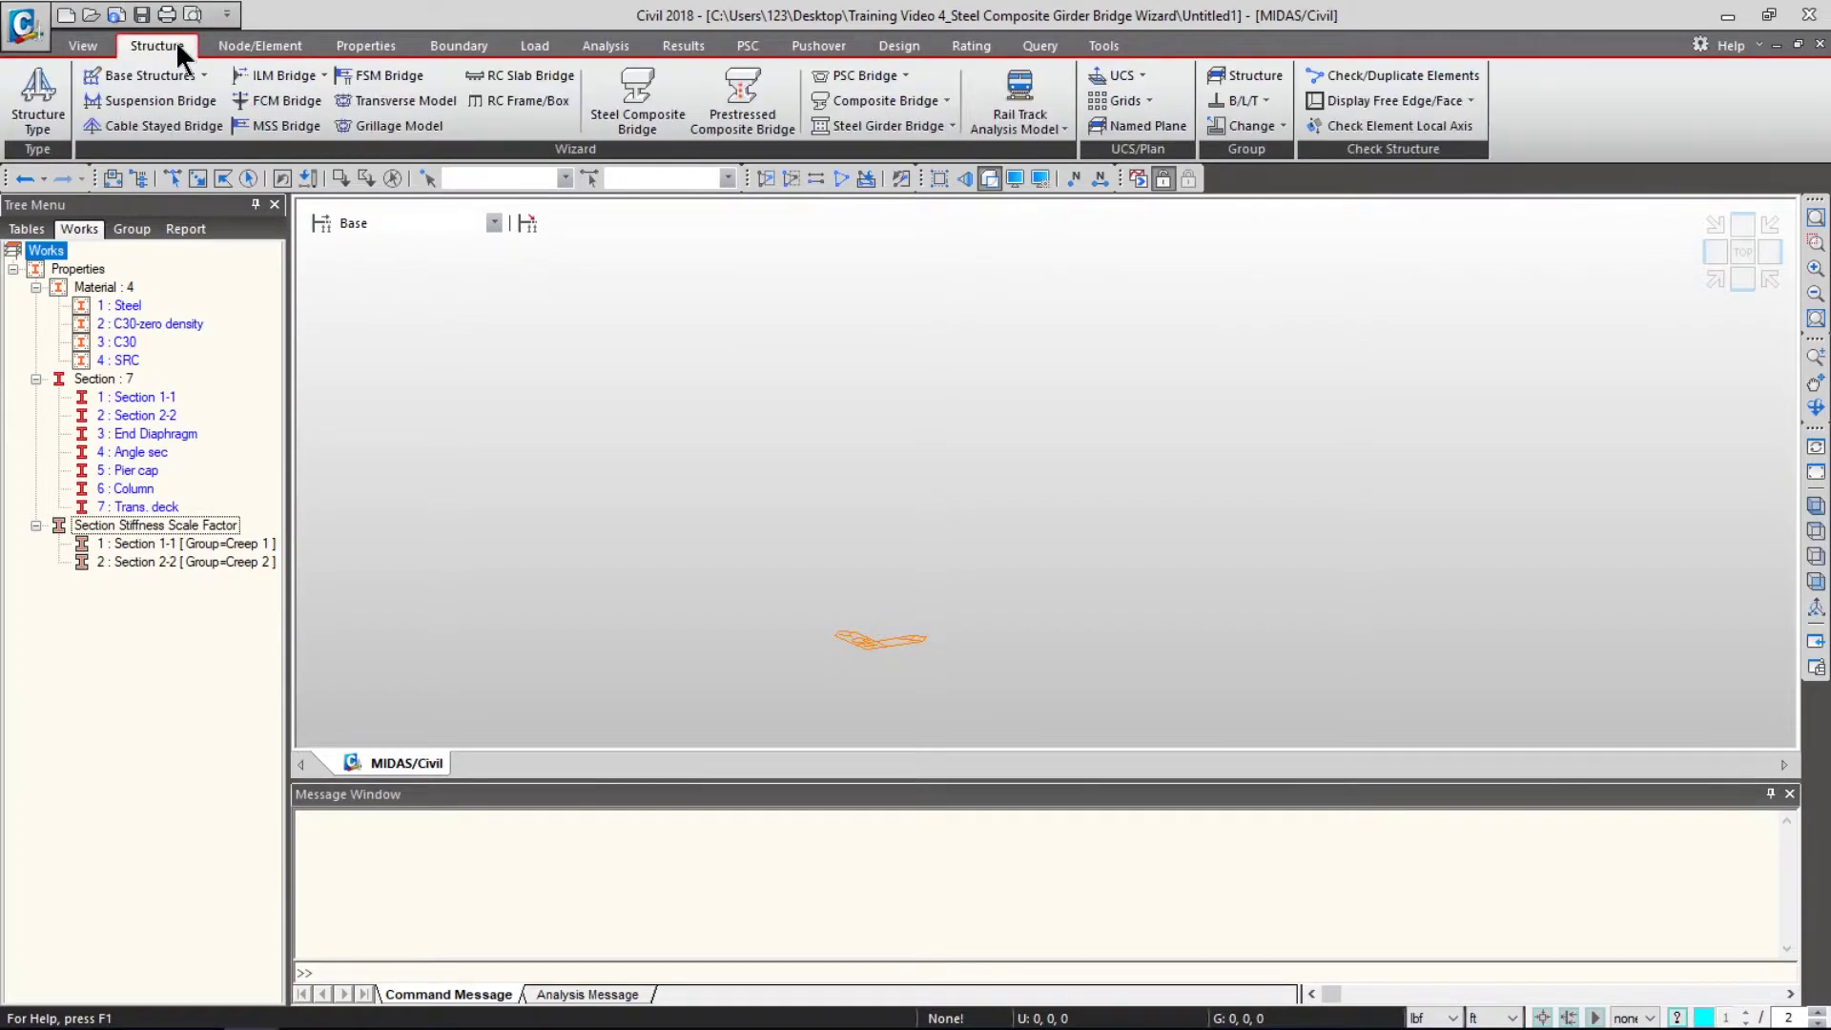
{"action": "left_click", "coordinate": [615, 122]}
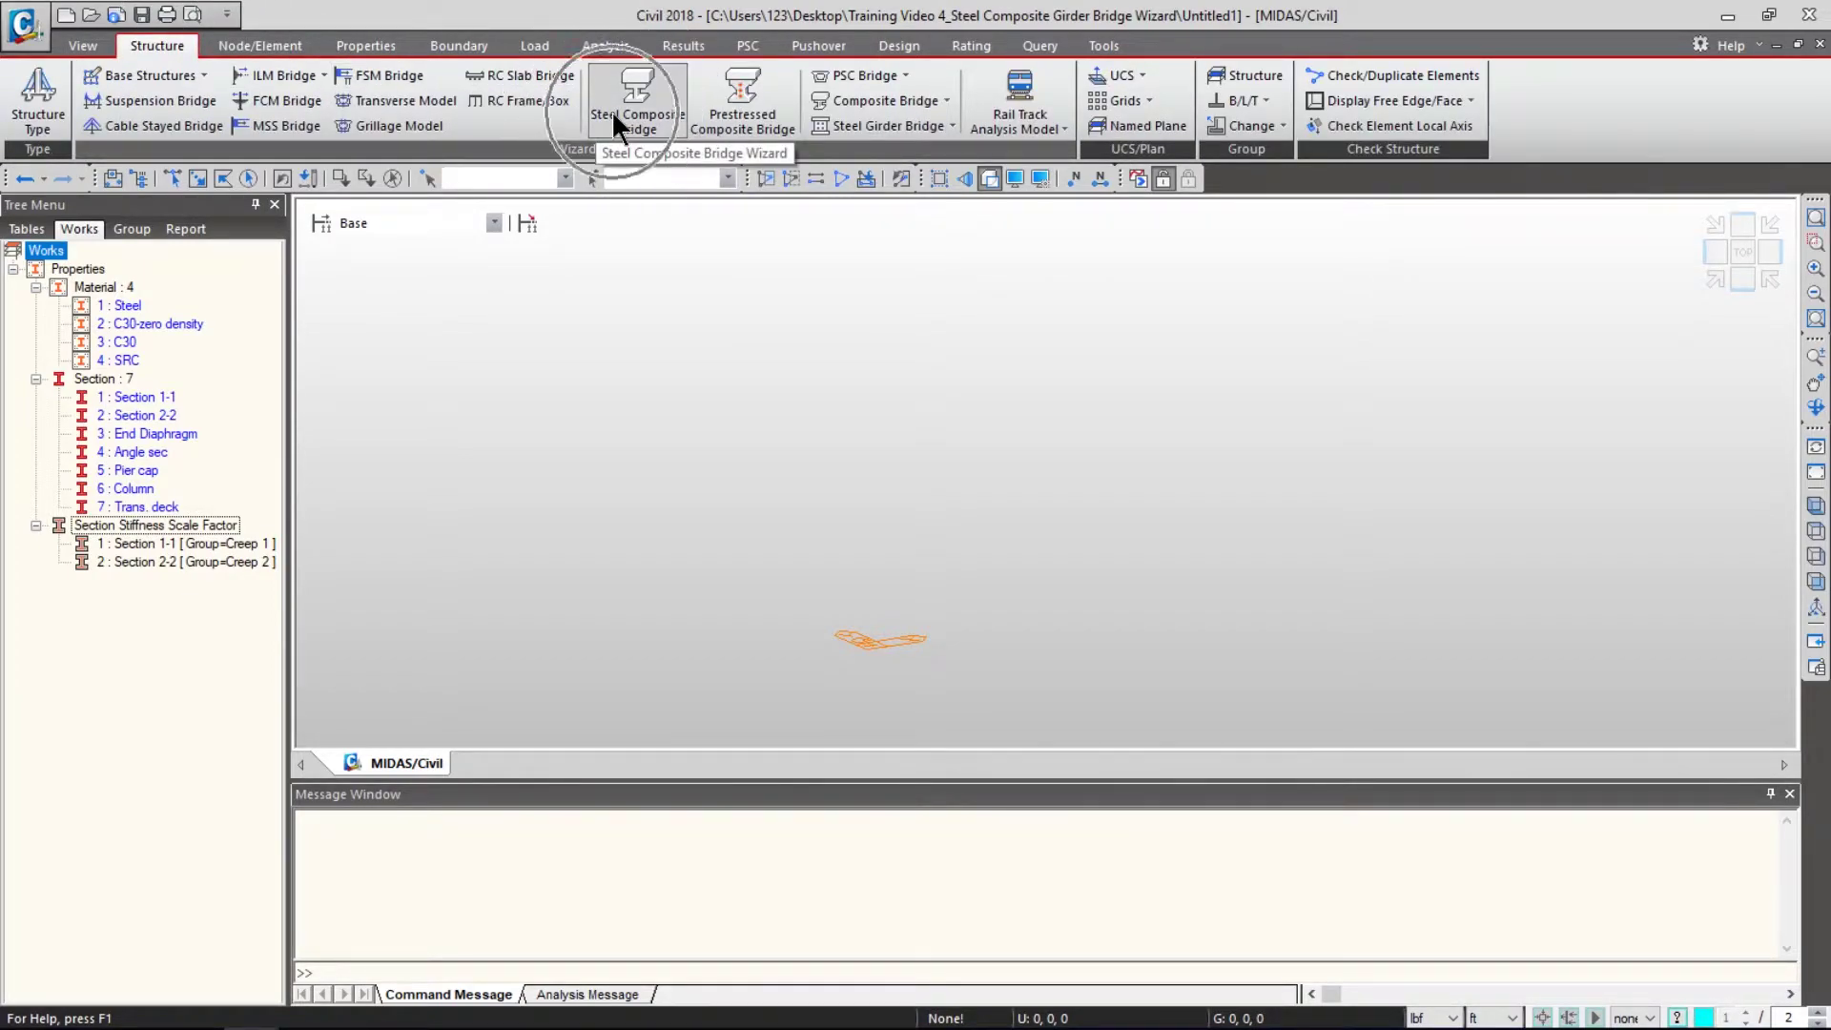
{"action": "left_click", "coordinate": [615, 114]}
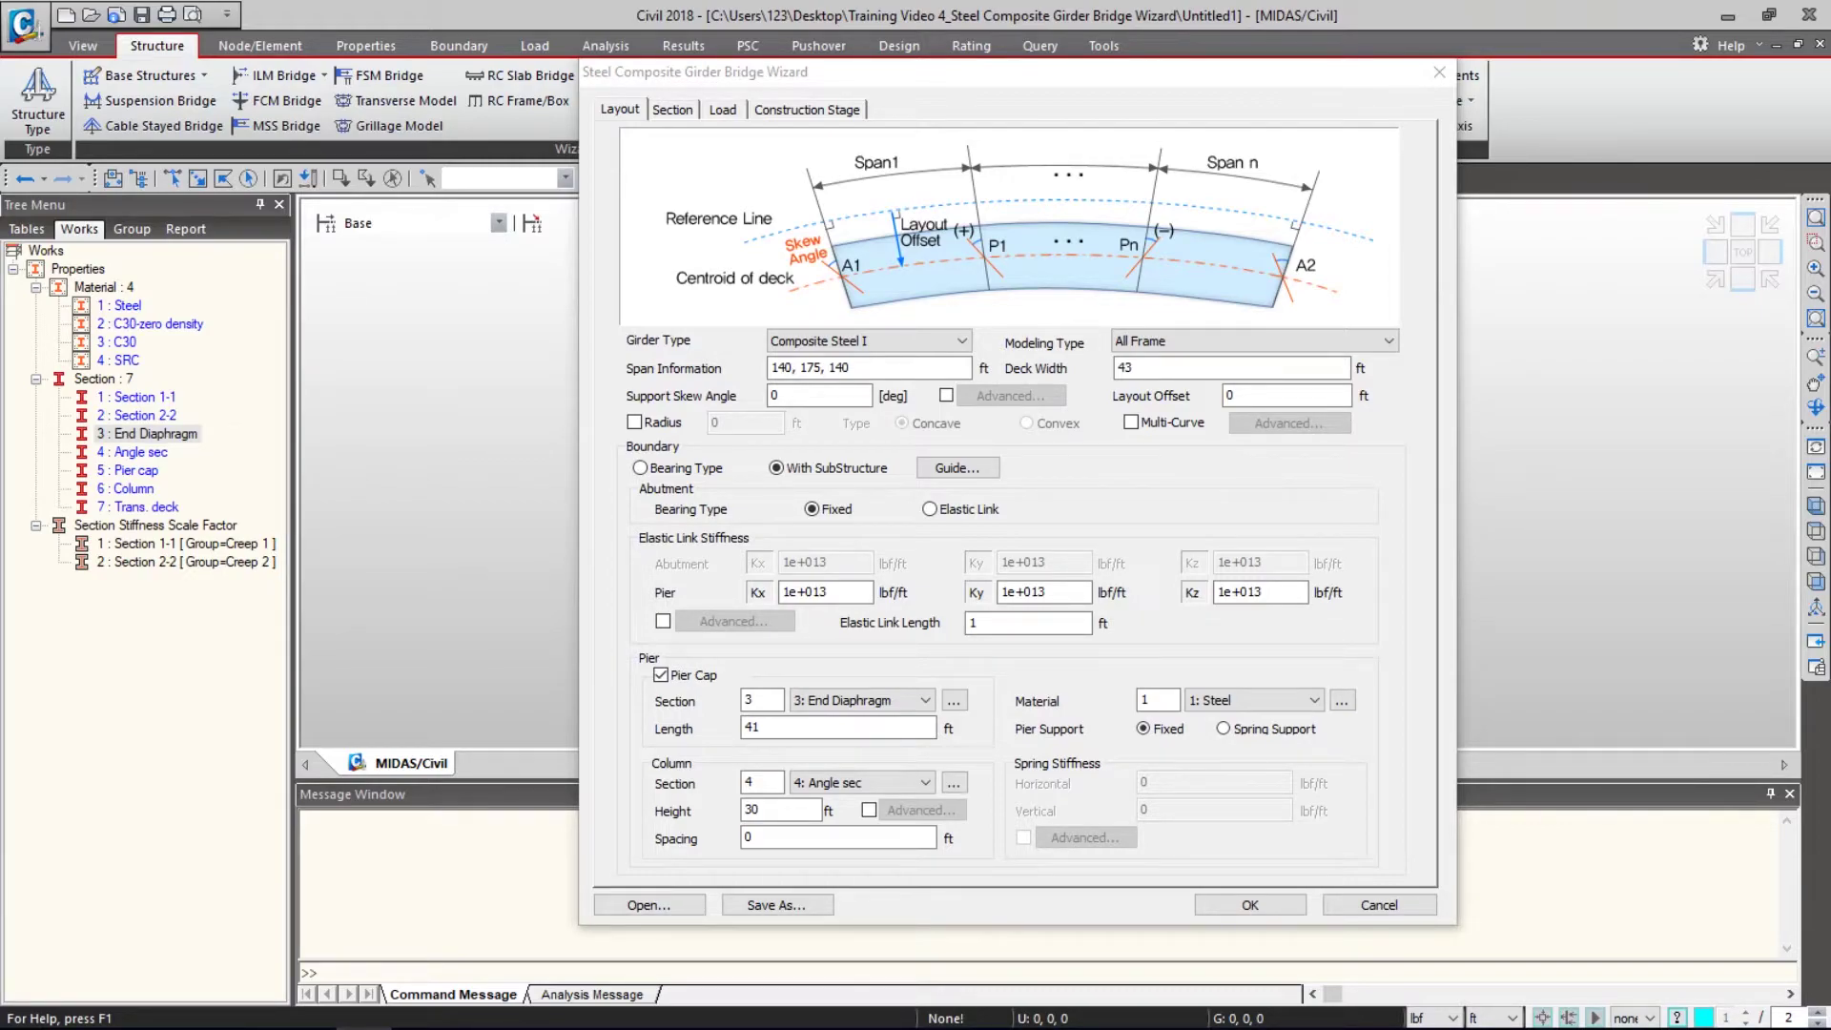
- Examine the wizard's input pages for layout, section, load and construction stage of the composite girder bridge
{"action": "left_click", "coordinate": [672, 109]}
{"action": "left_click", "coordinate": [722, 109]}
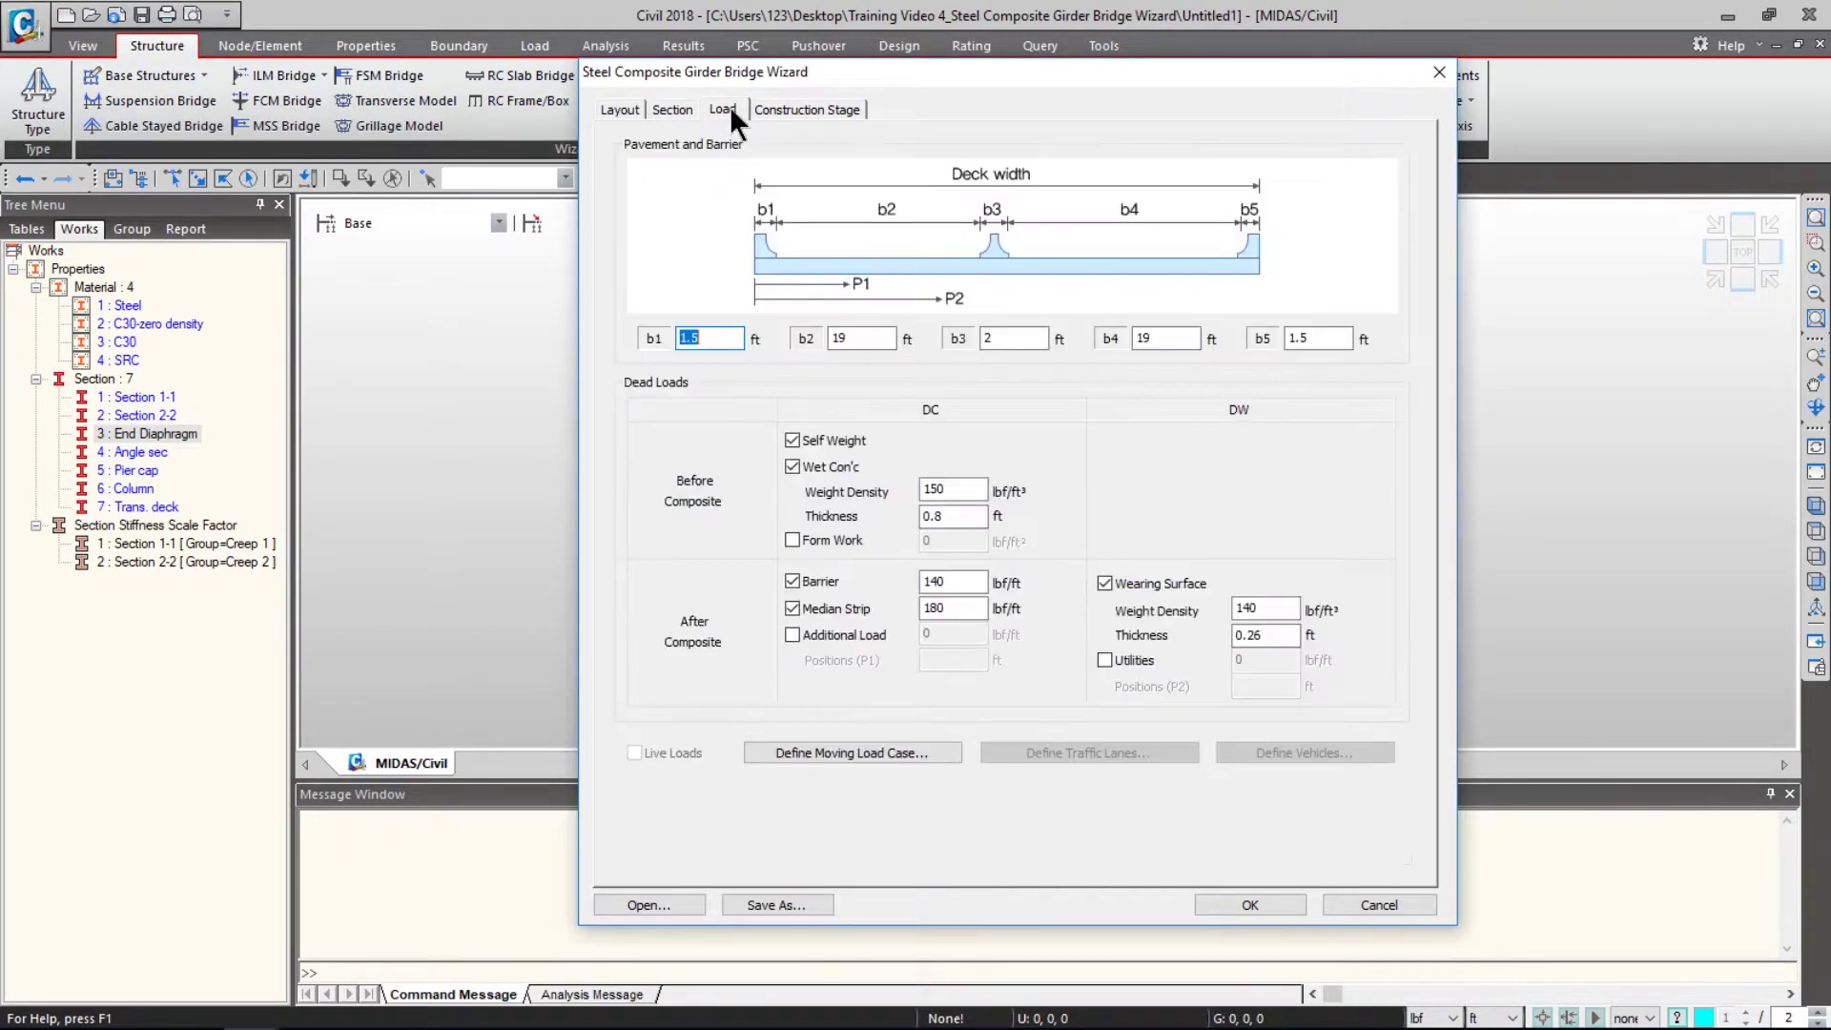
{"action": "left_click", "coordinate": [776, 106]}
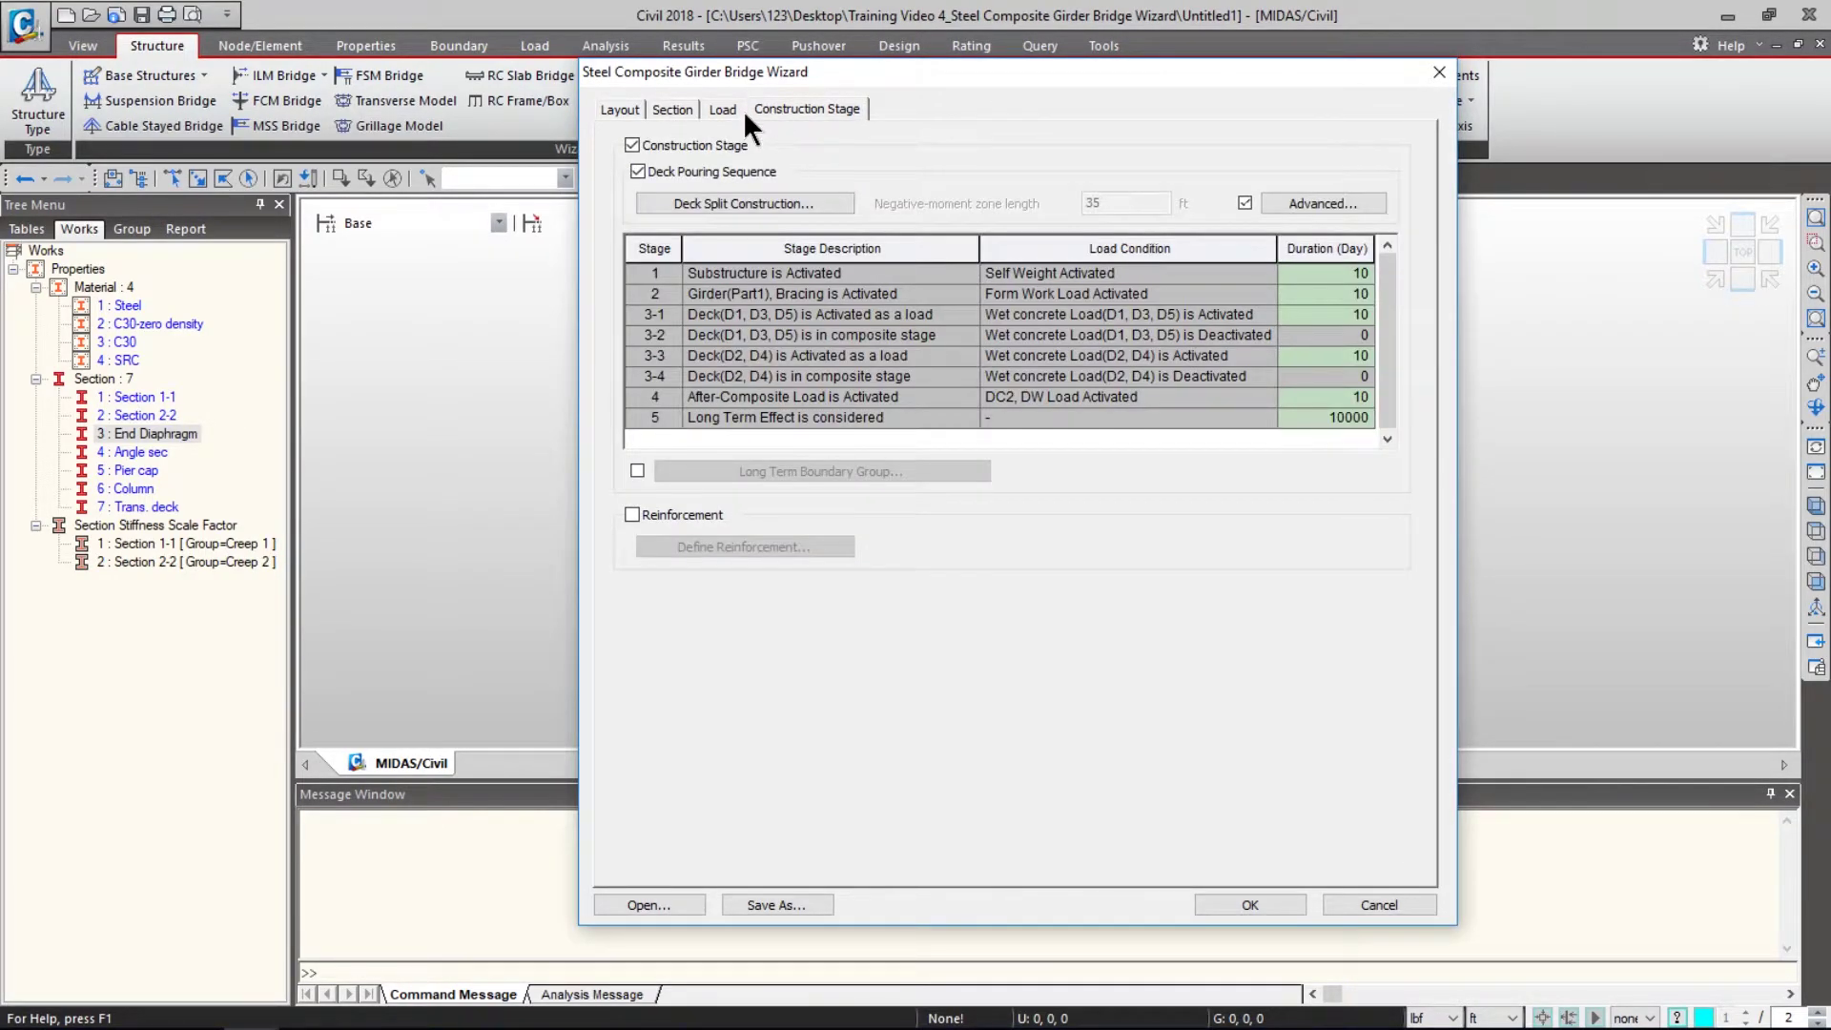
{"action": "left_click", "coordinate": [622, 111]}
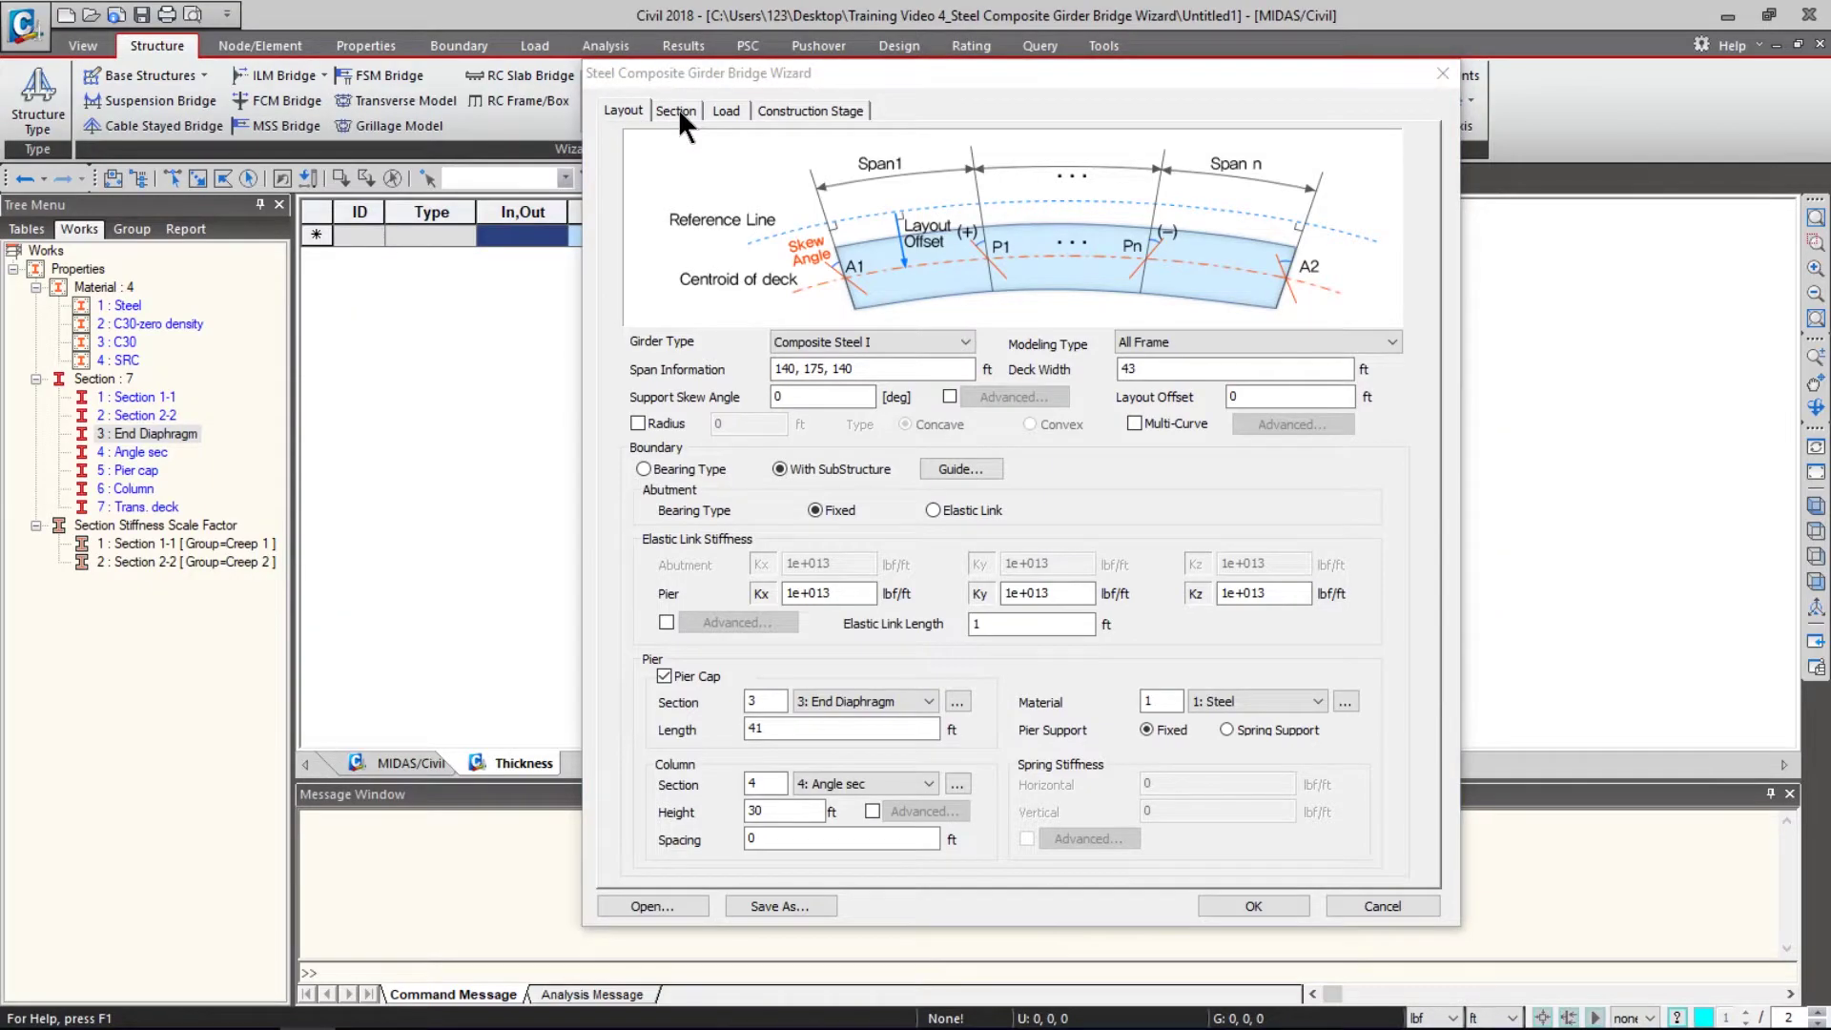
{"action": "left_click", "coordinate": [677, 110]}
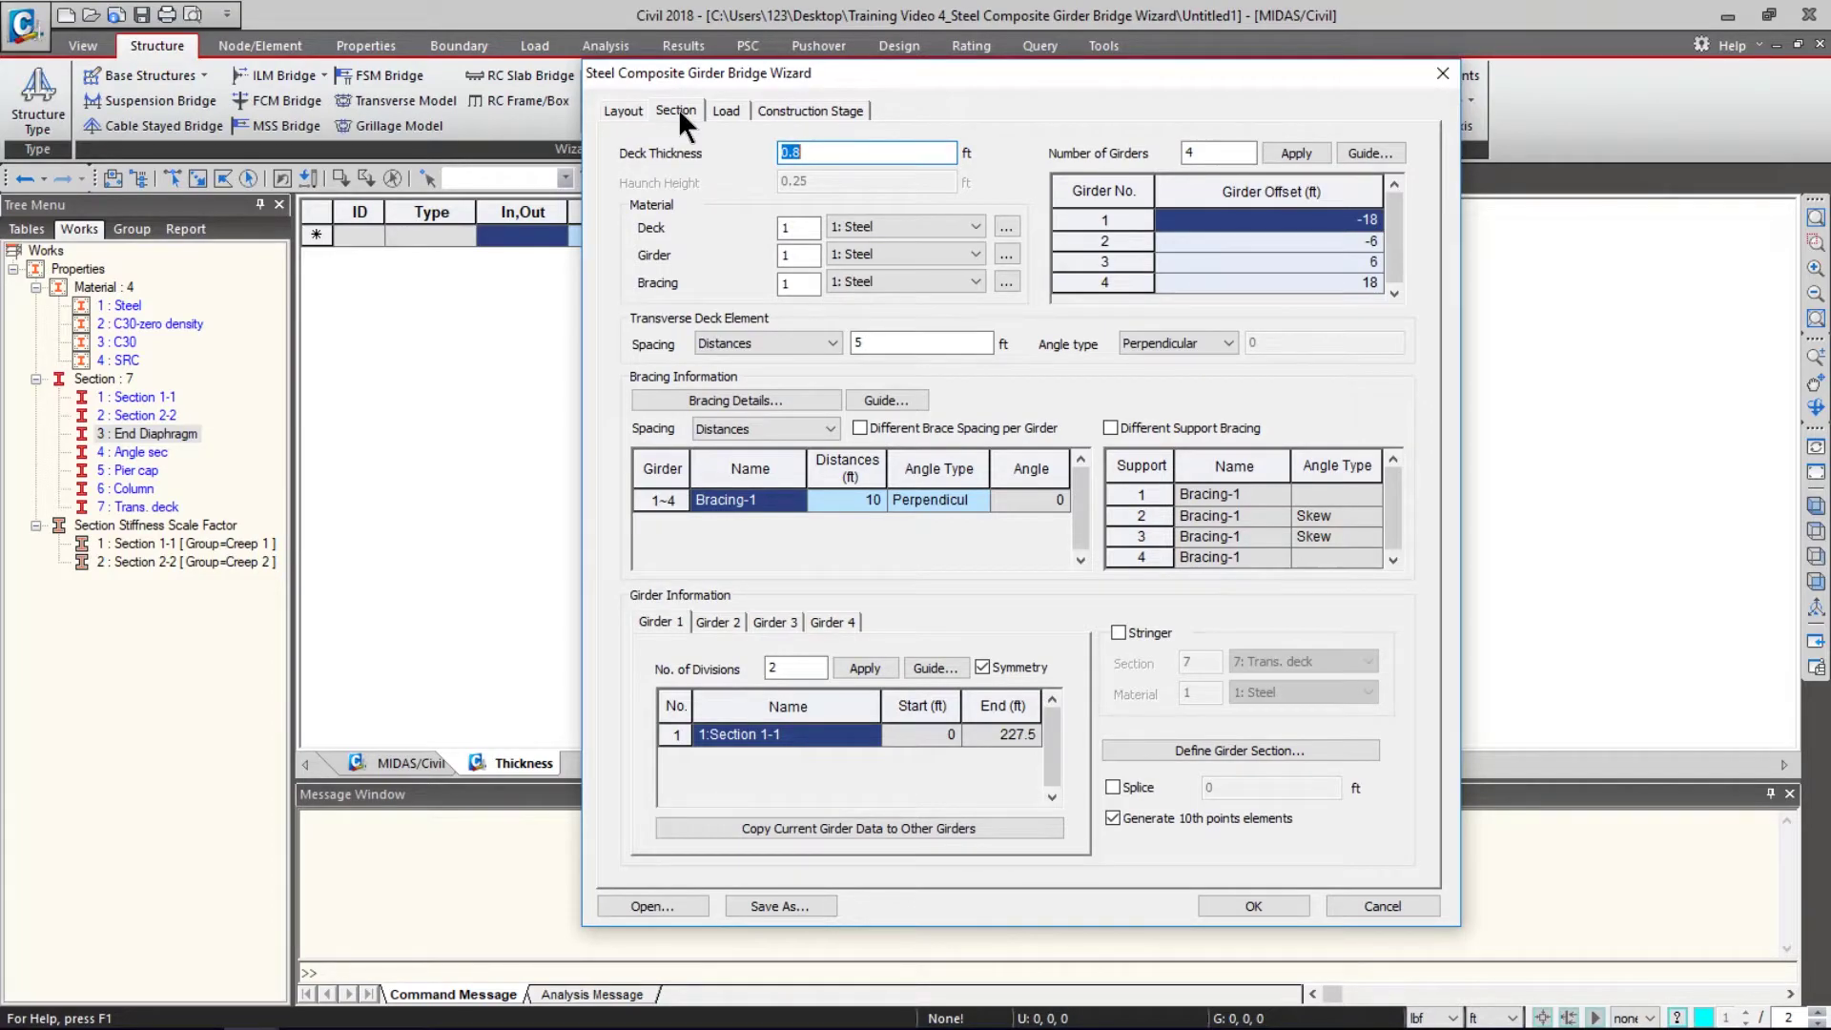
{"action": "left_click", "coordinate": [722, 109]}
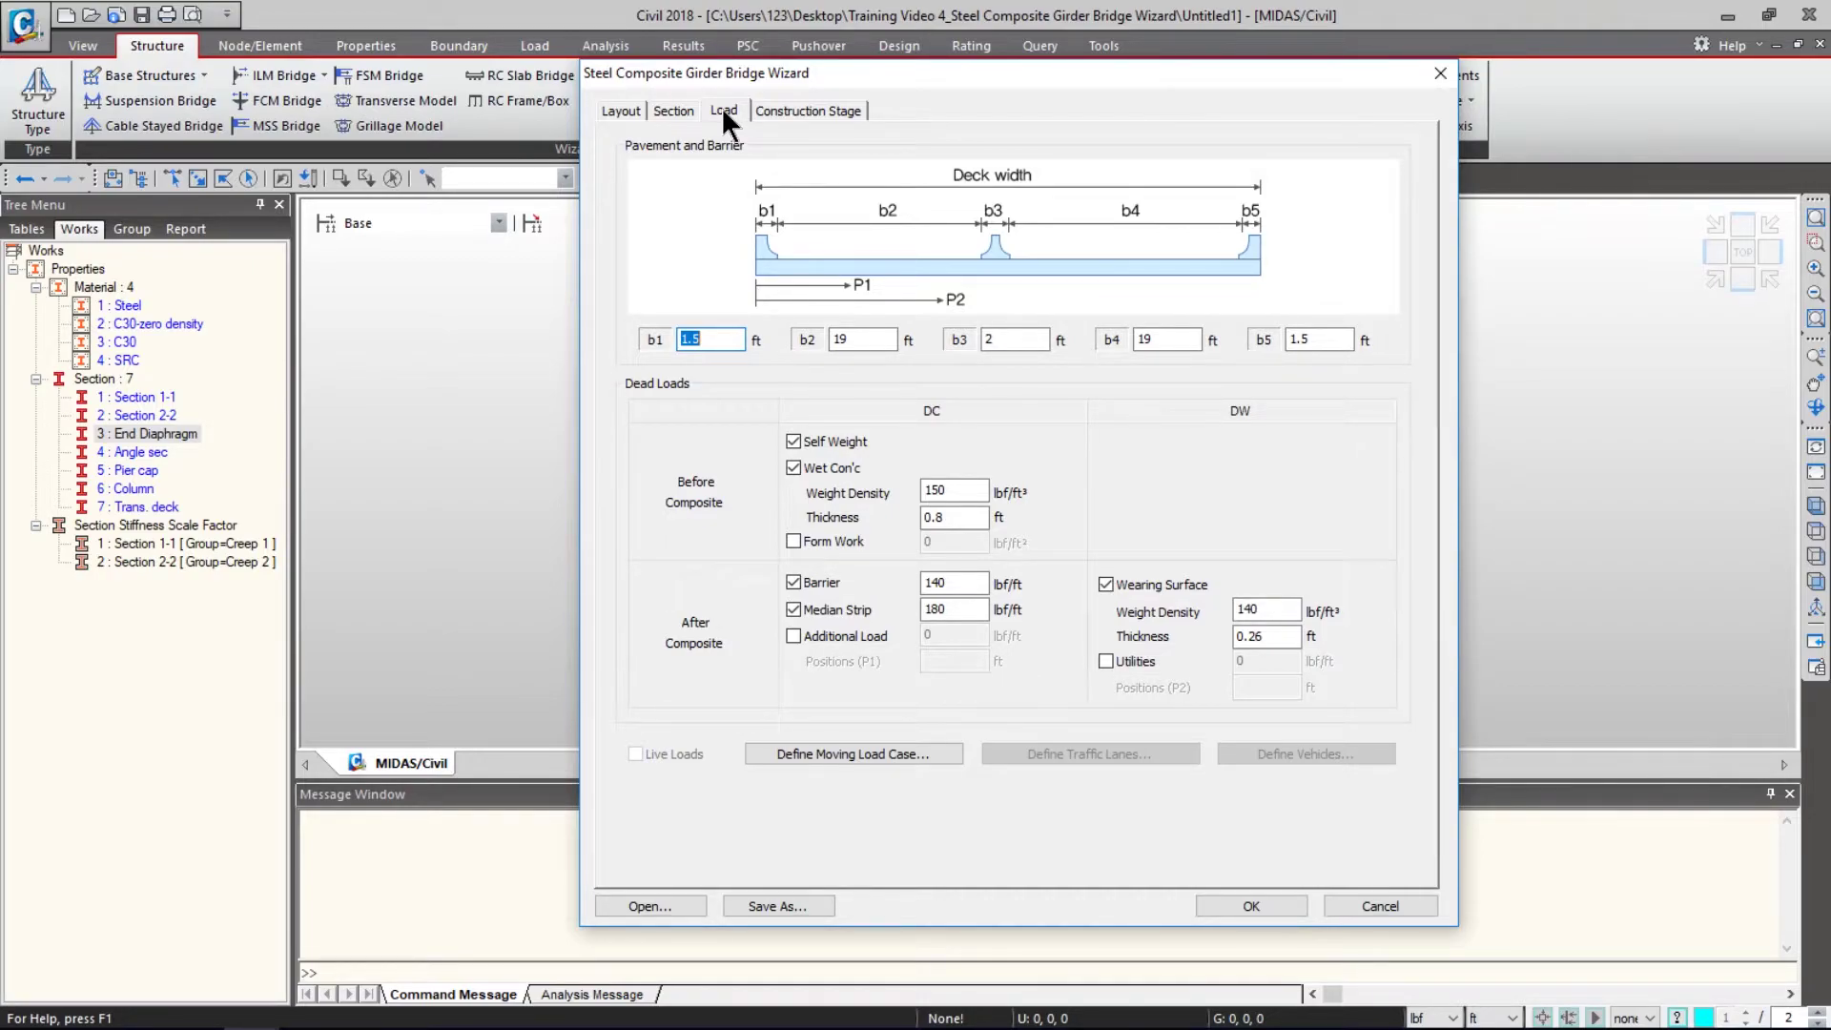
{"action": "left_click_drag", "start_coordinate": [786, 80], "coordinate": [789, 80]}
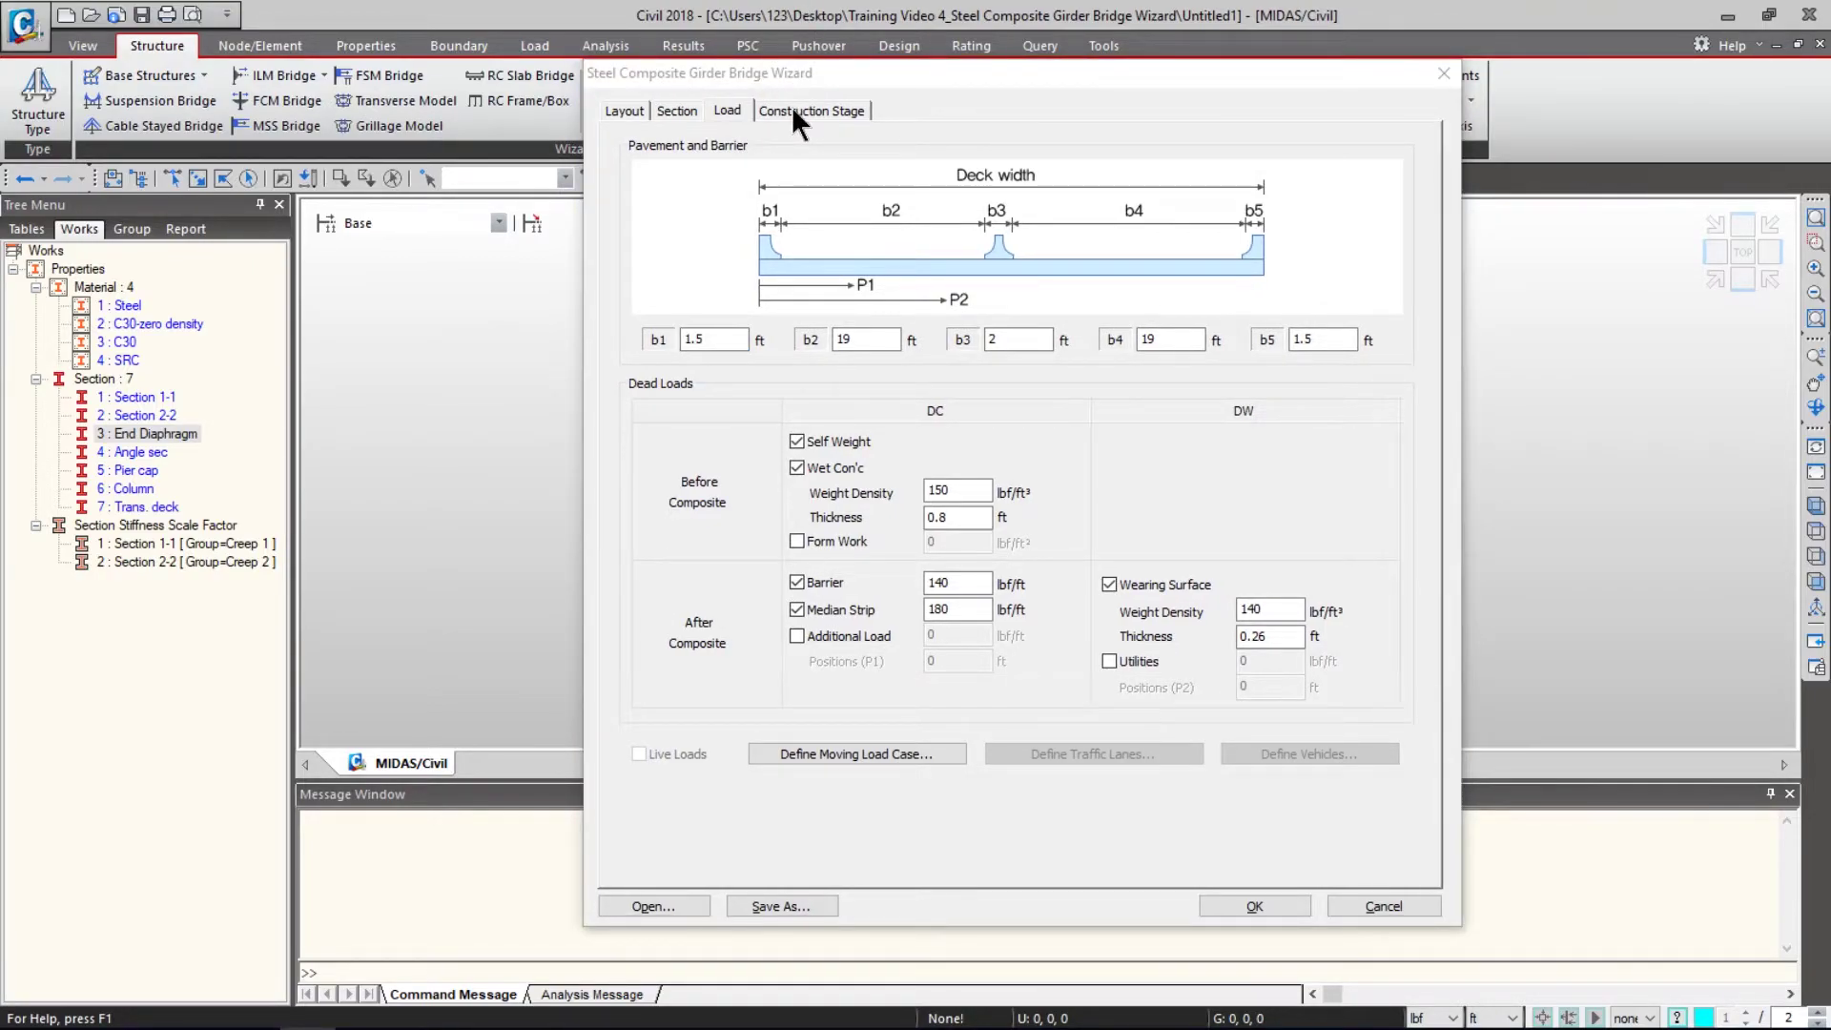
{"action": "left_click", "coordinate": [792, 110]}
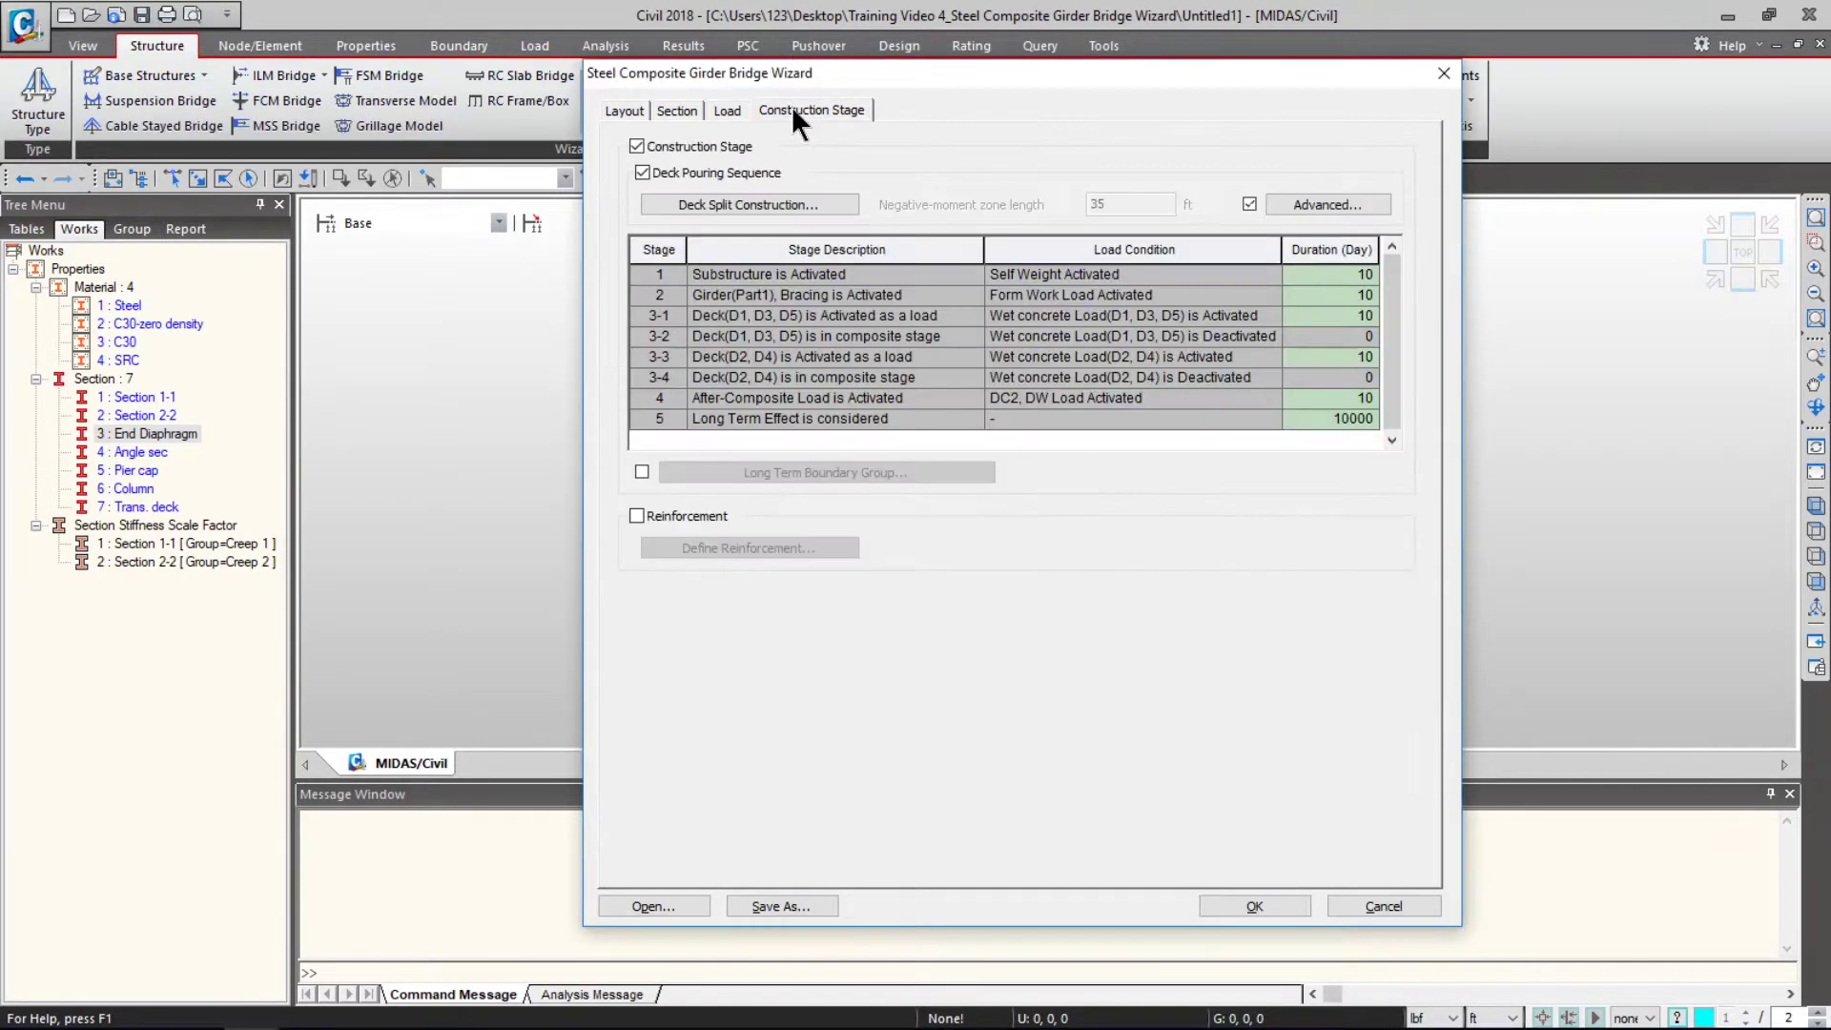
- Set the girder type in the wizard's layout settings to Composite Steel I
{"action": "left_click", "coordinate": [622, 110]}
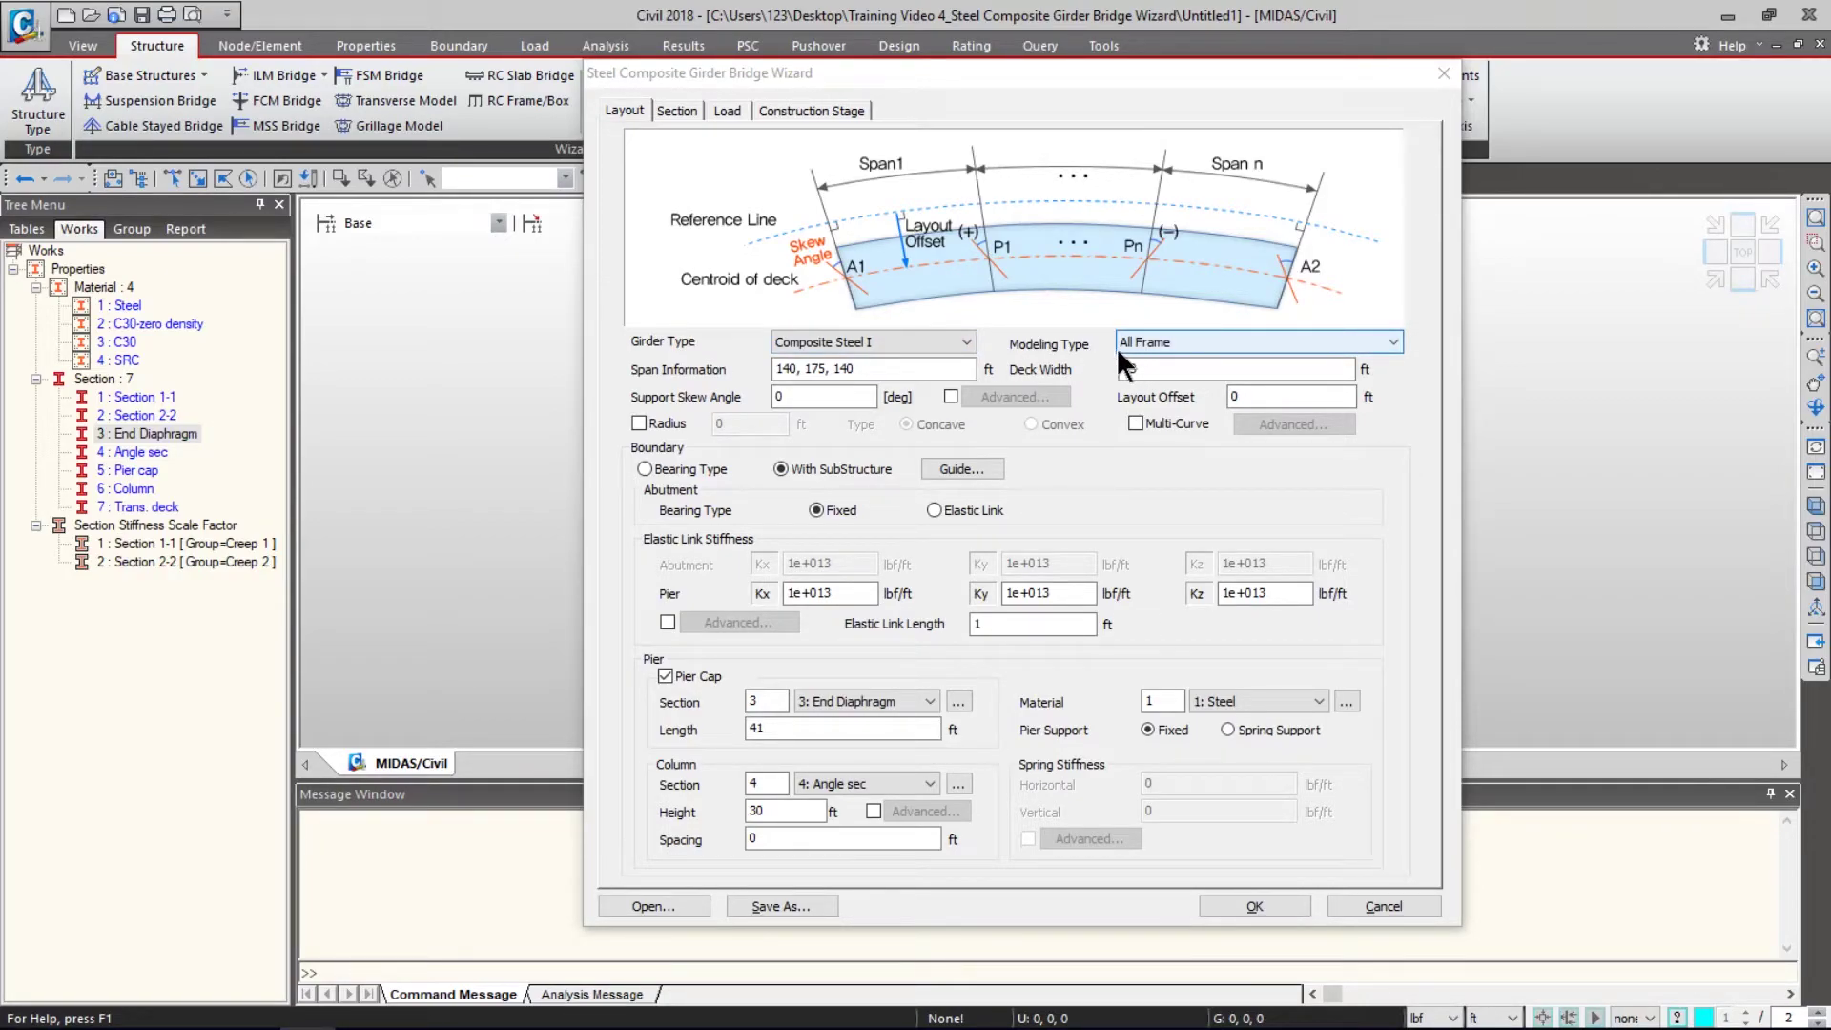
{"action": "left_click", "coordinate": [900, 340]}
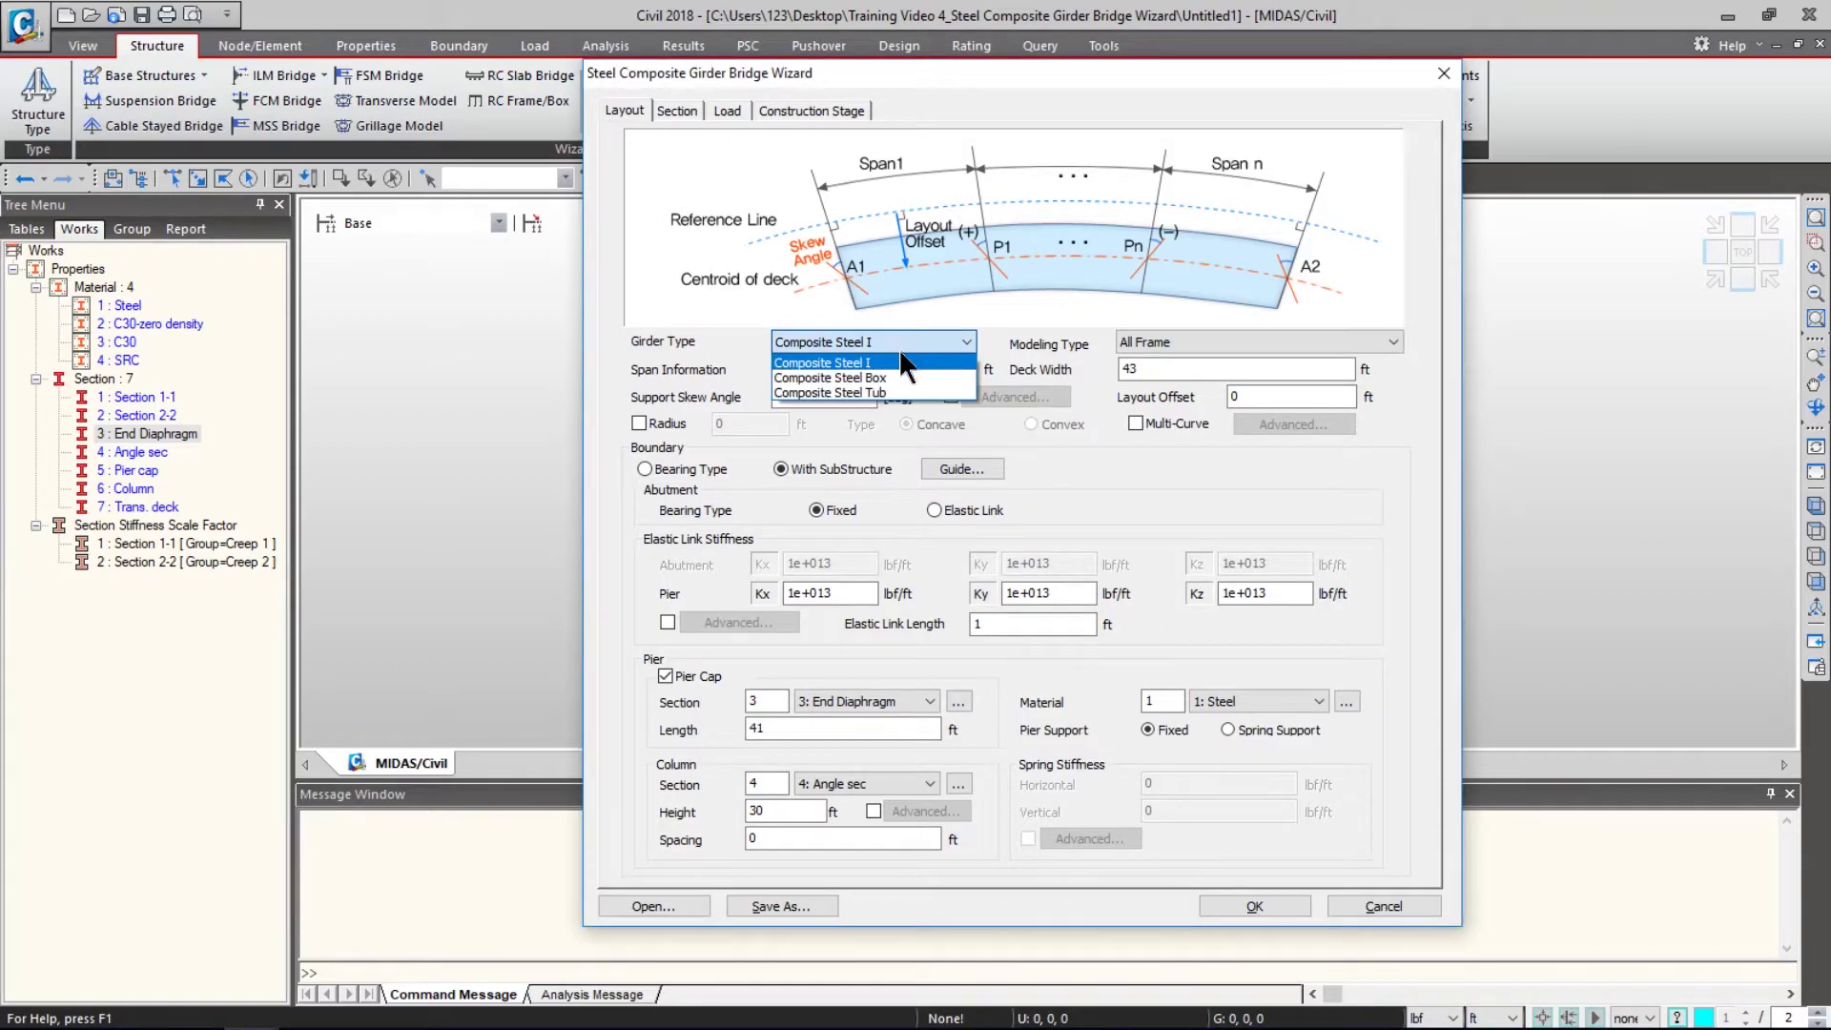
{"action": "left_click", "coordinate": [828, 363]}
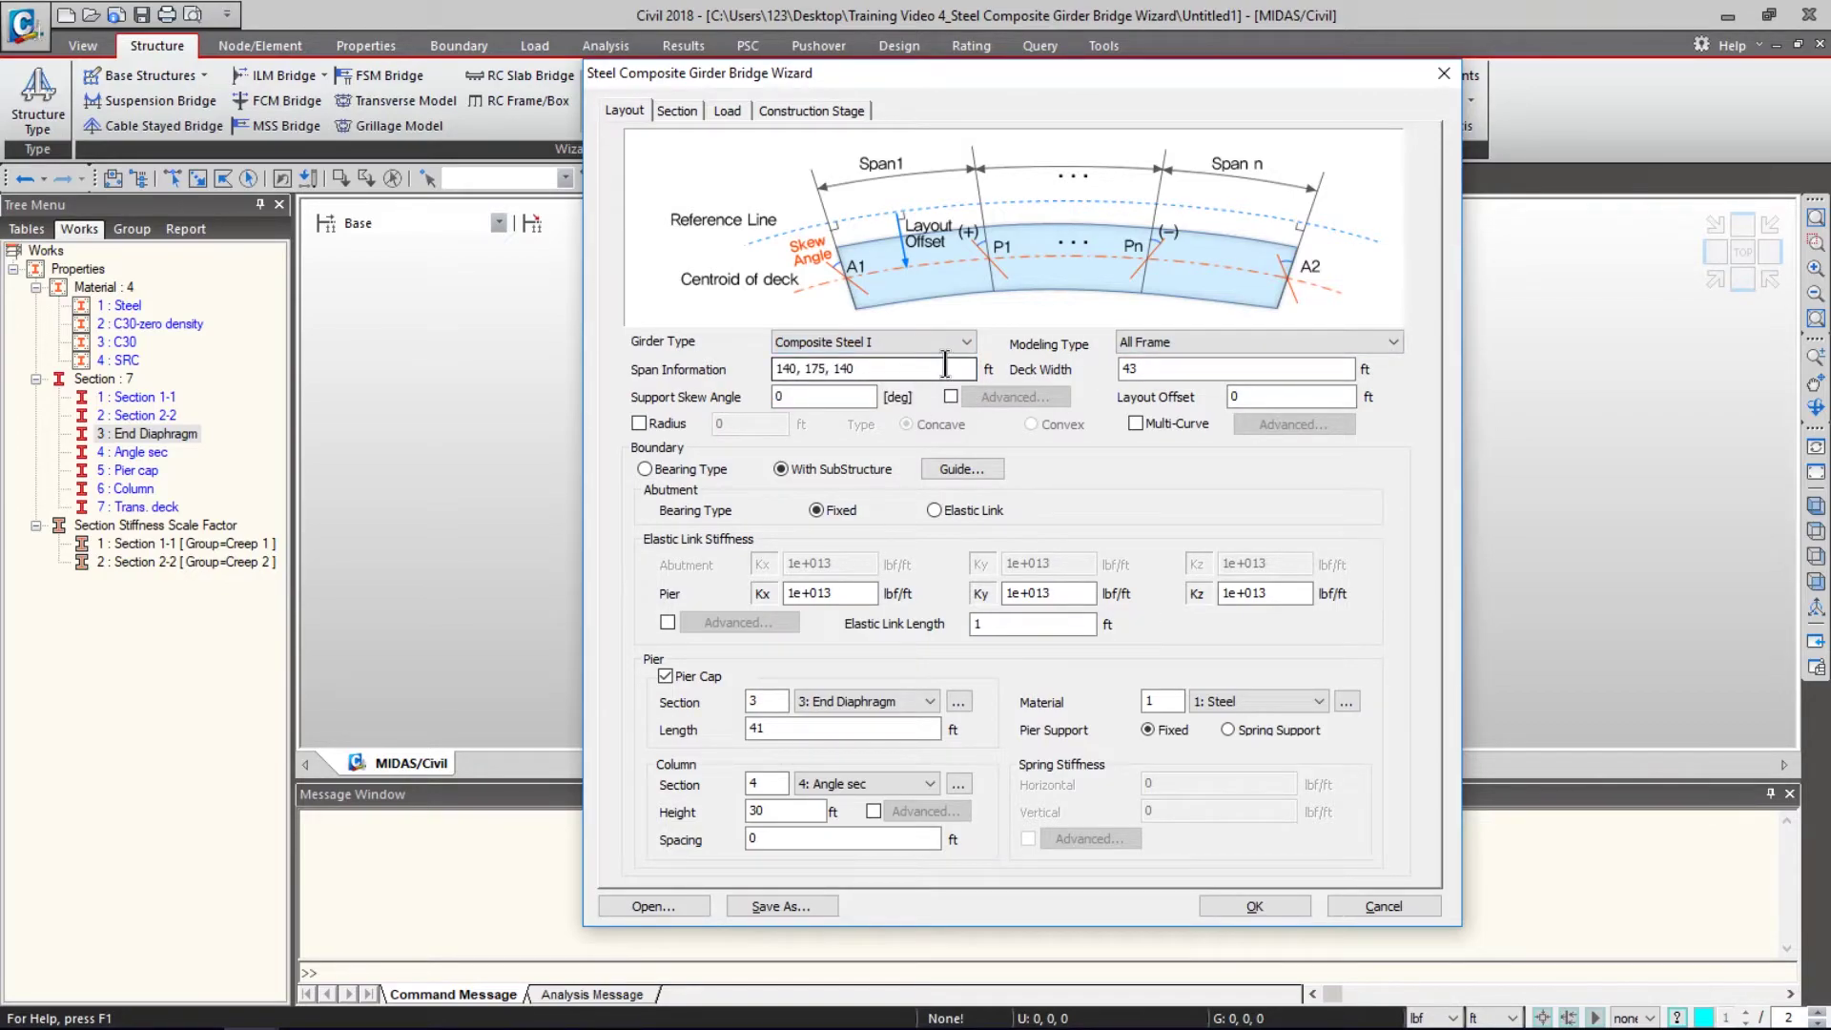
- Set the bridge's span information to 130, 130 ft and the deck width to 30 ft
{"action": "left_click_drag", "start_coordinate": [942, 366], "coordinate": [705, 347]}
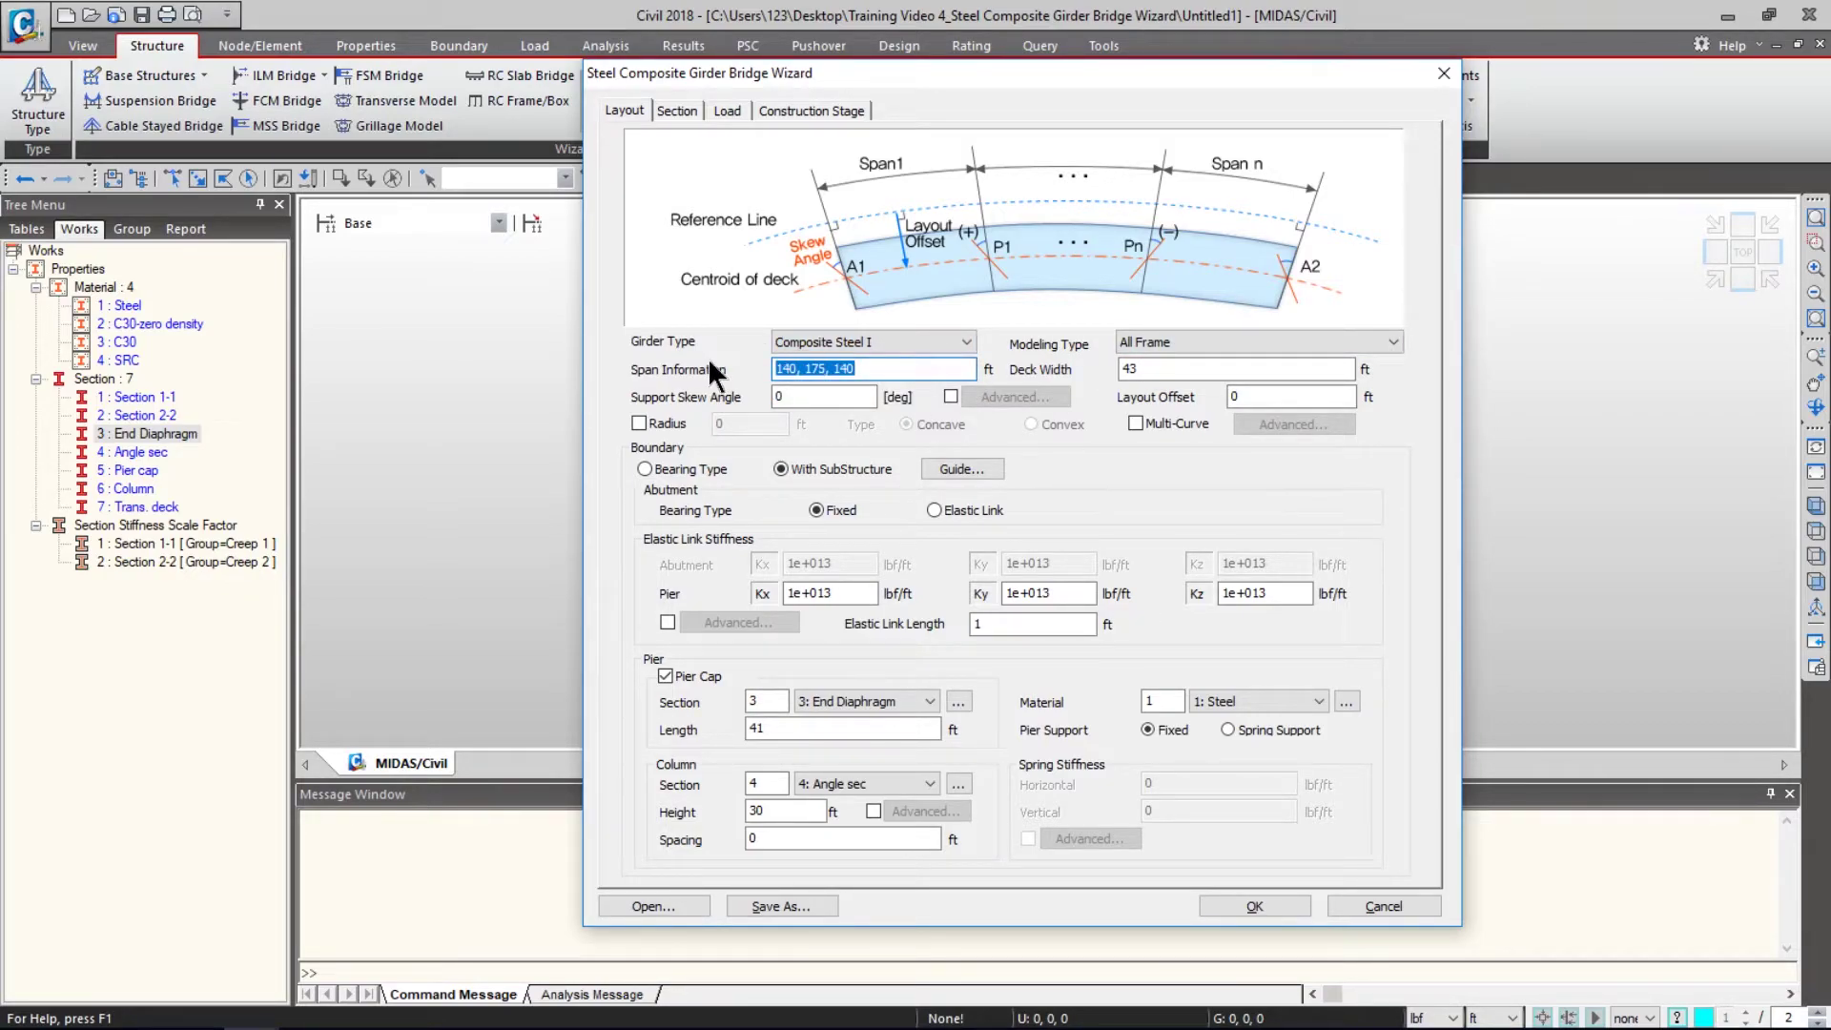
{"action": "type", "text": "130,"}
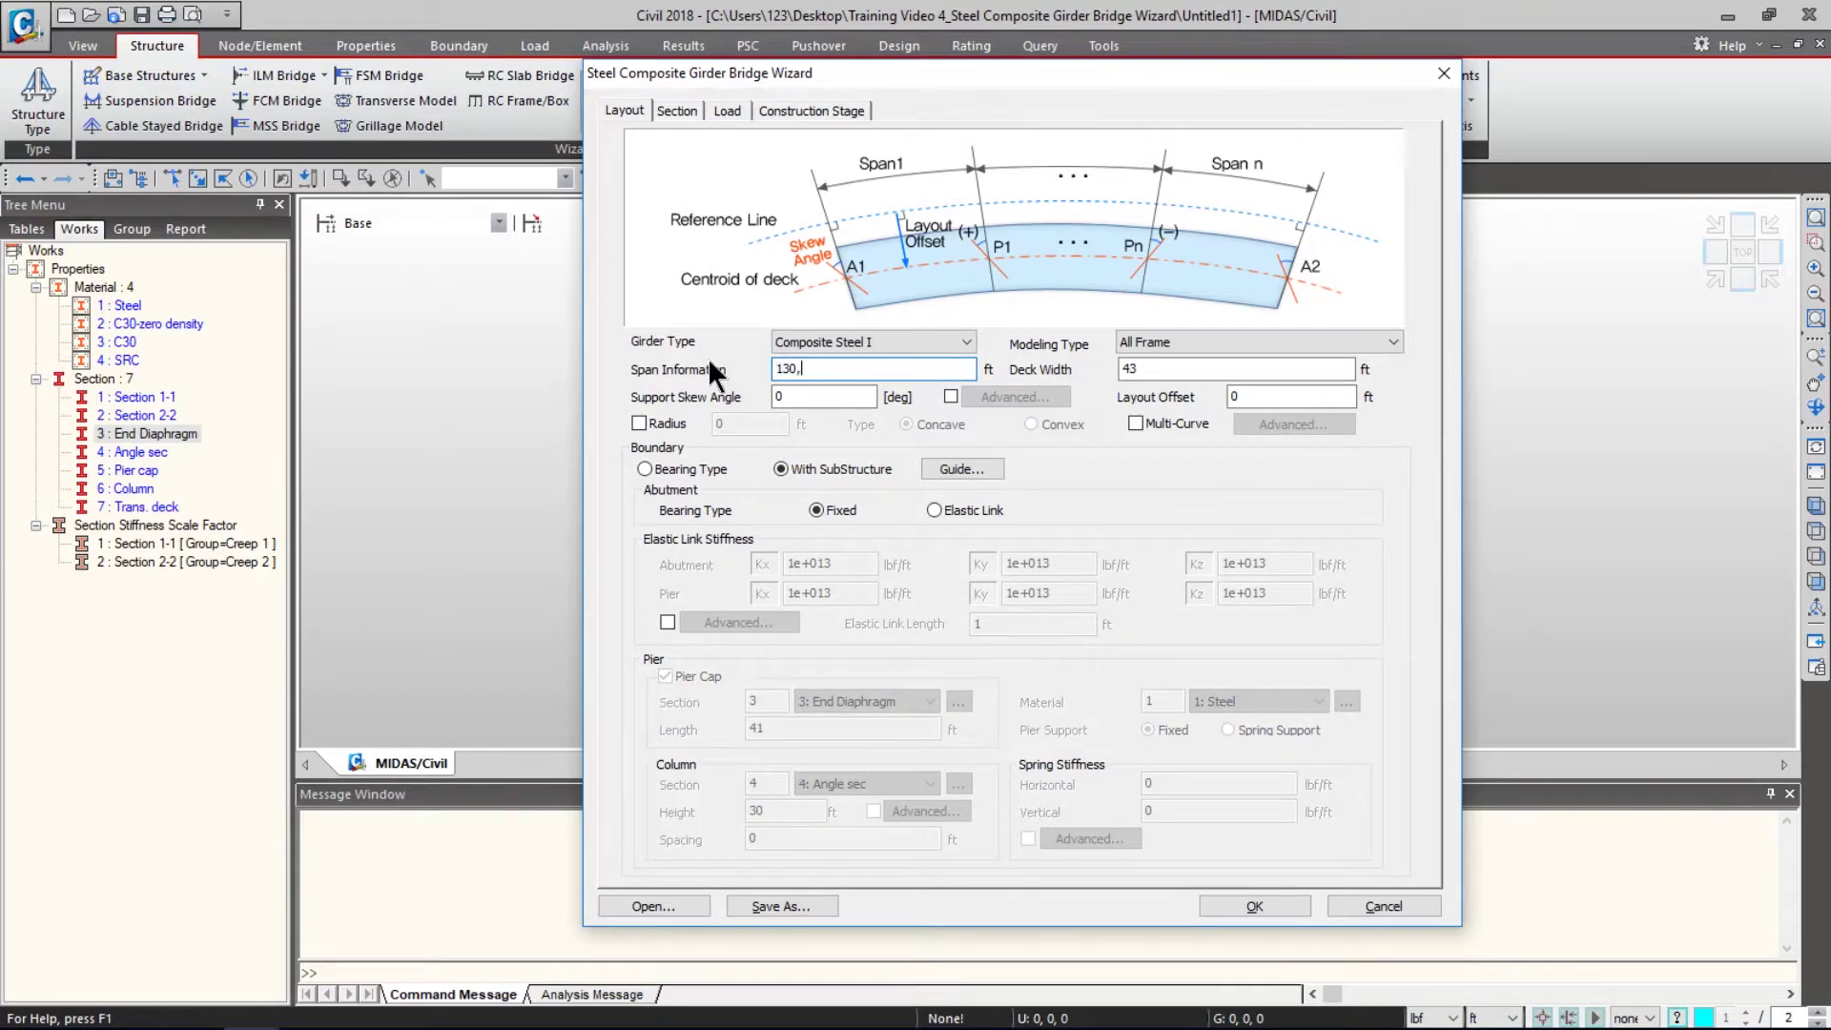
{"action": "type", "text": " 130"}
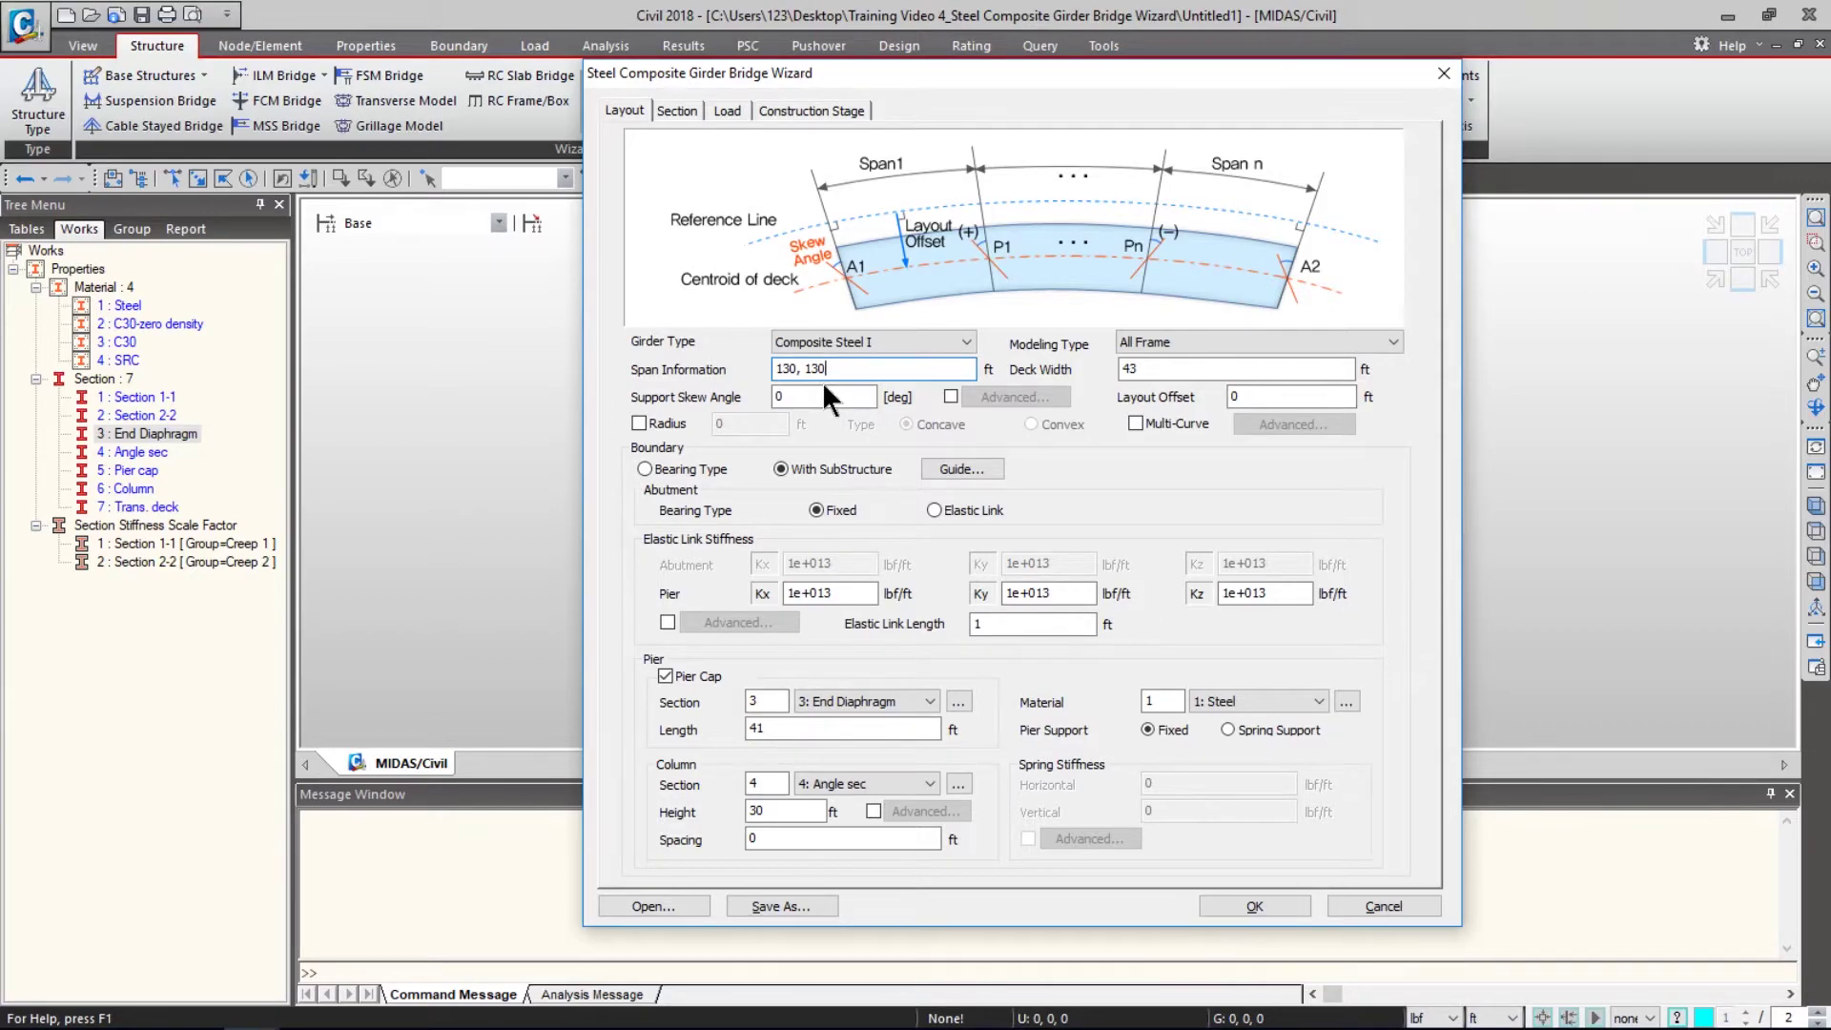
{"action": "double_click", "coordinate": [1144, 369]}
{"action": "type", "text": "30"}
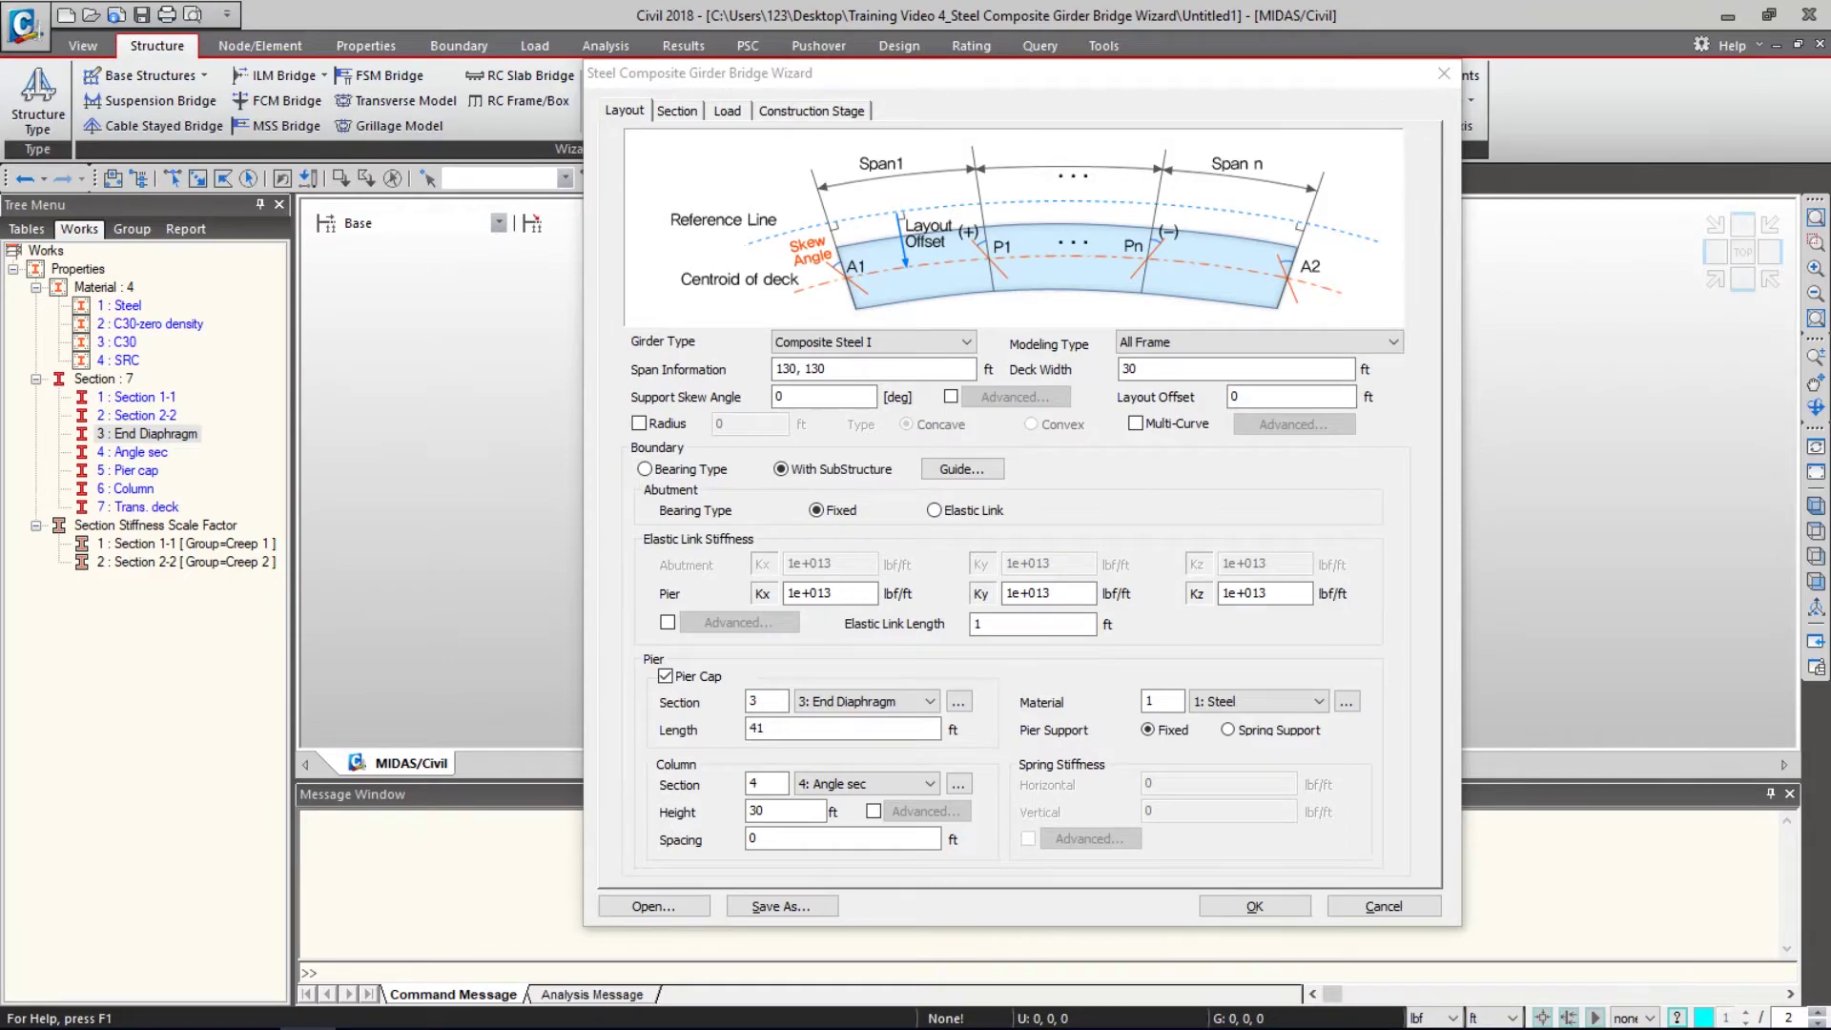
- Enable individual support skew angles and set the skew angle of Abutment 2 to 30 degrees
{"action": "left_click", "coordinate": [951, 395]}
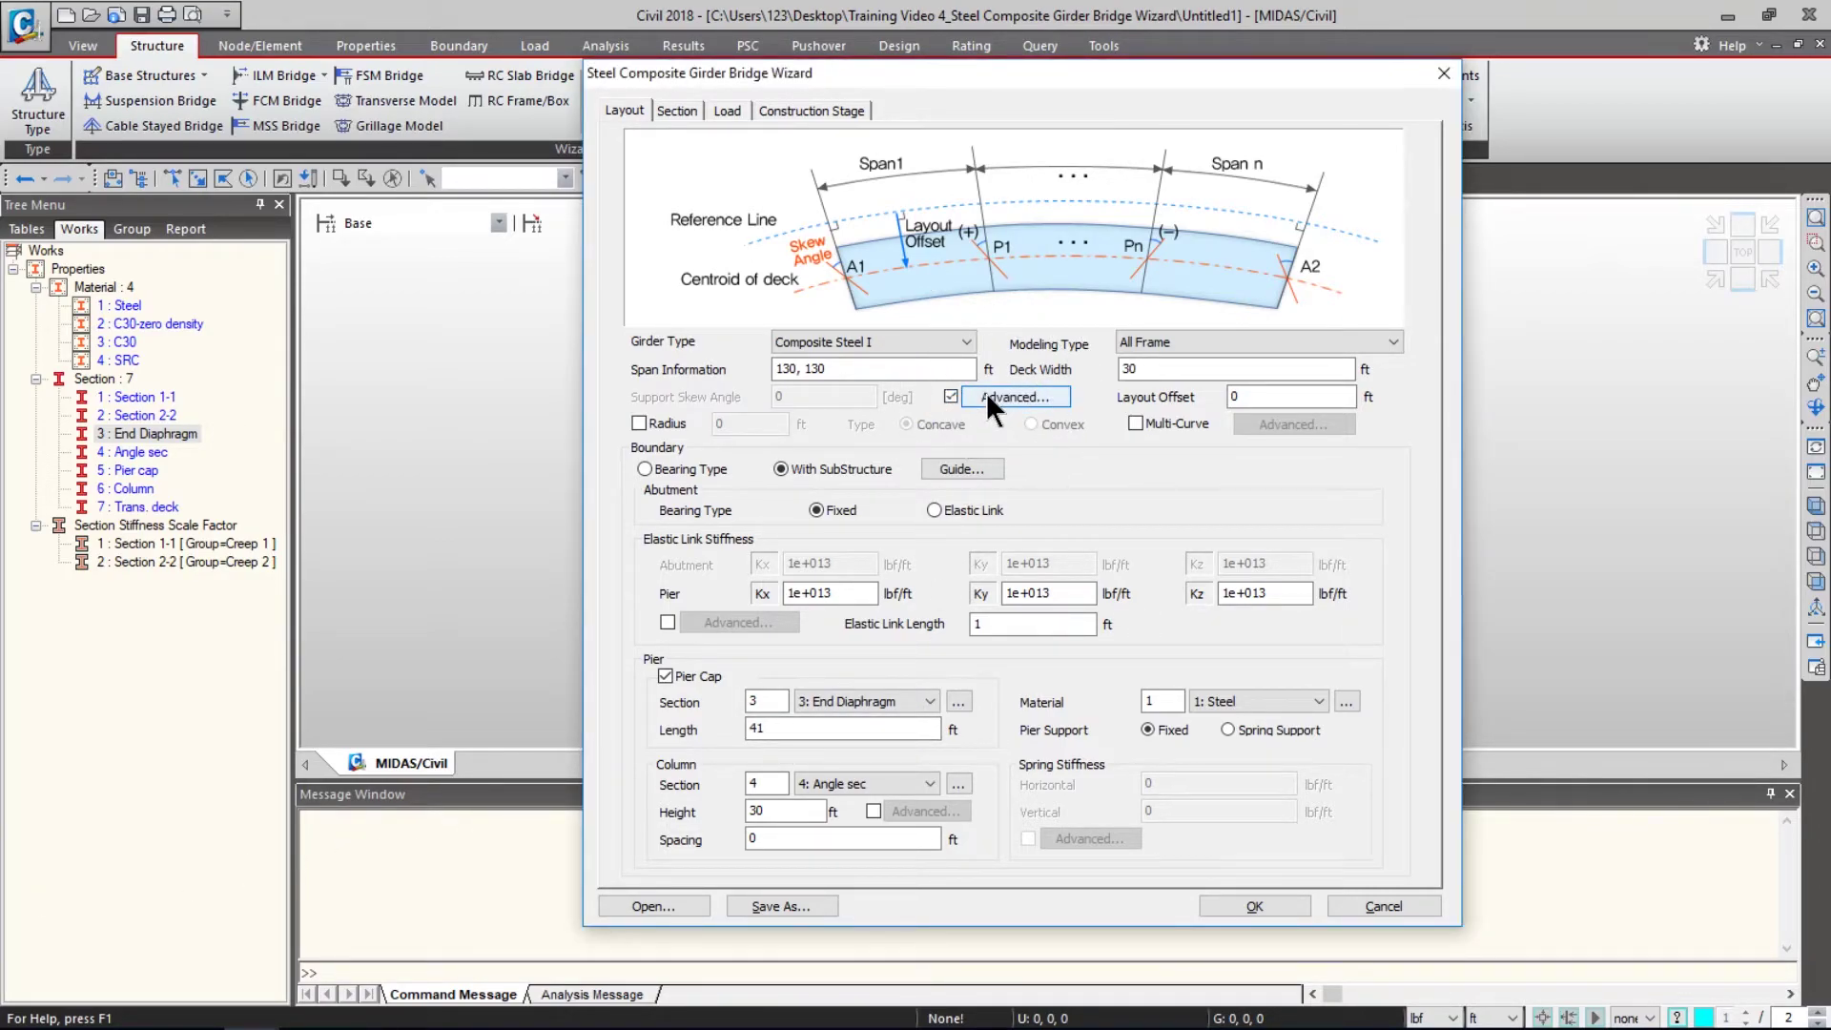
{"action": "left_click", "coordinate": [986, 396]}
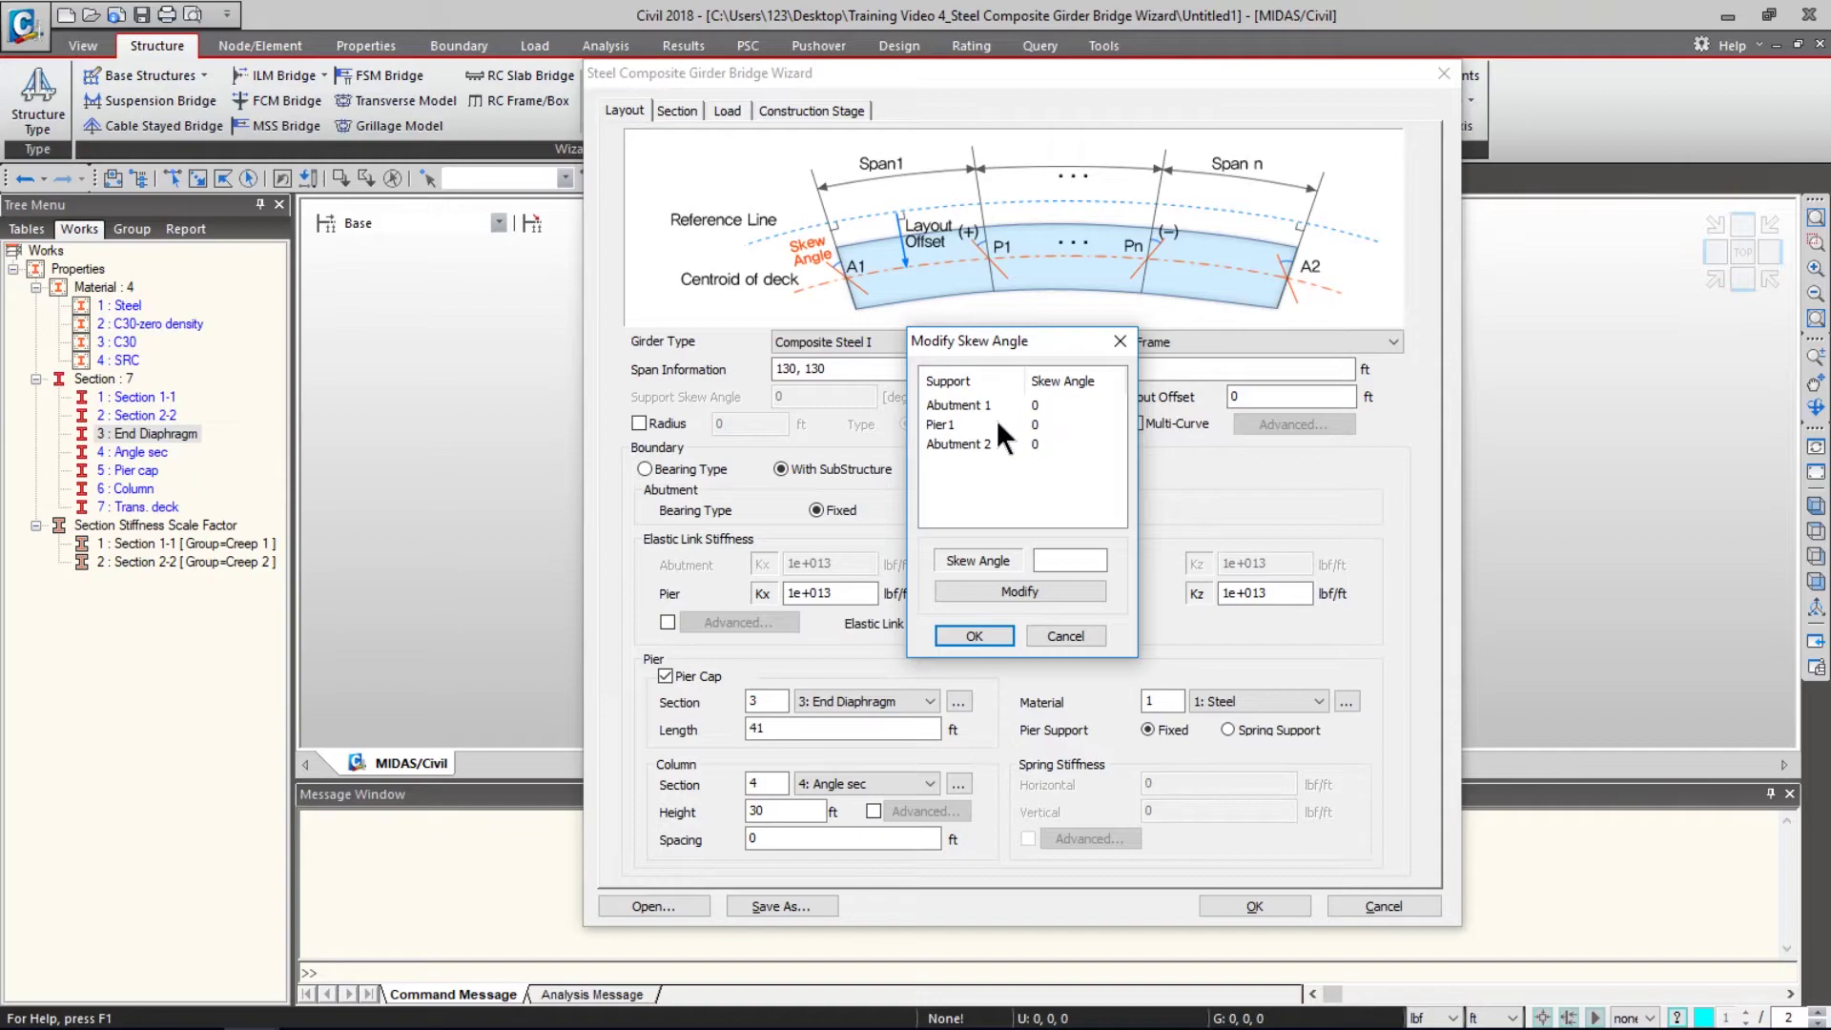
{"action": "left_click", "coordinate": [1044, 440]}
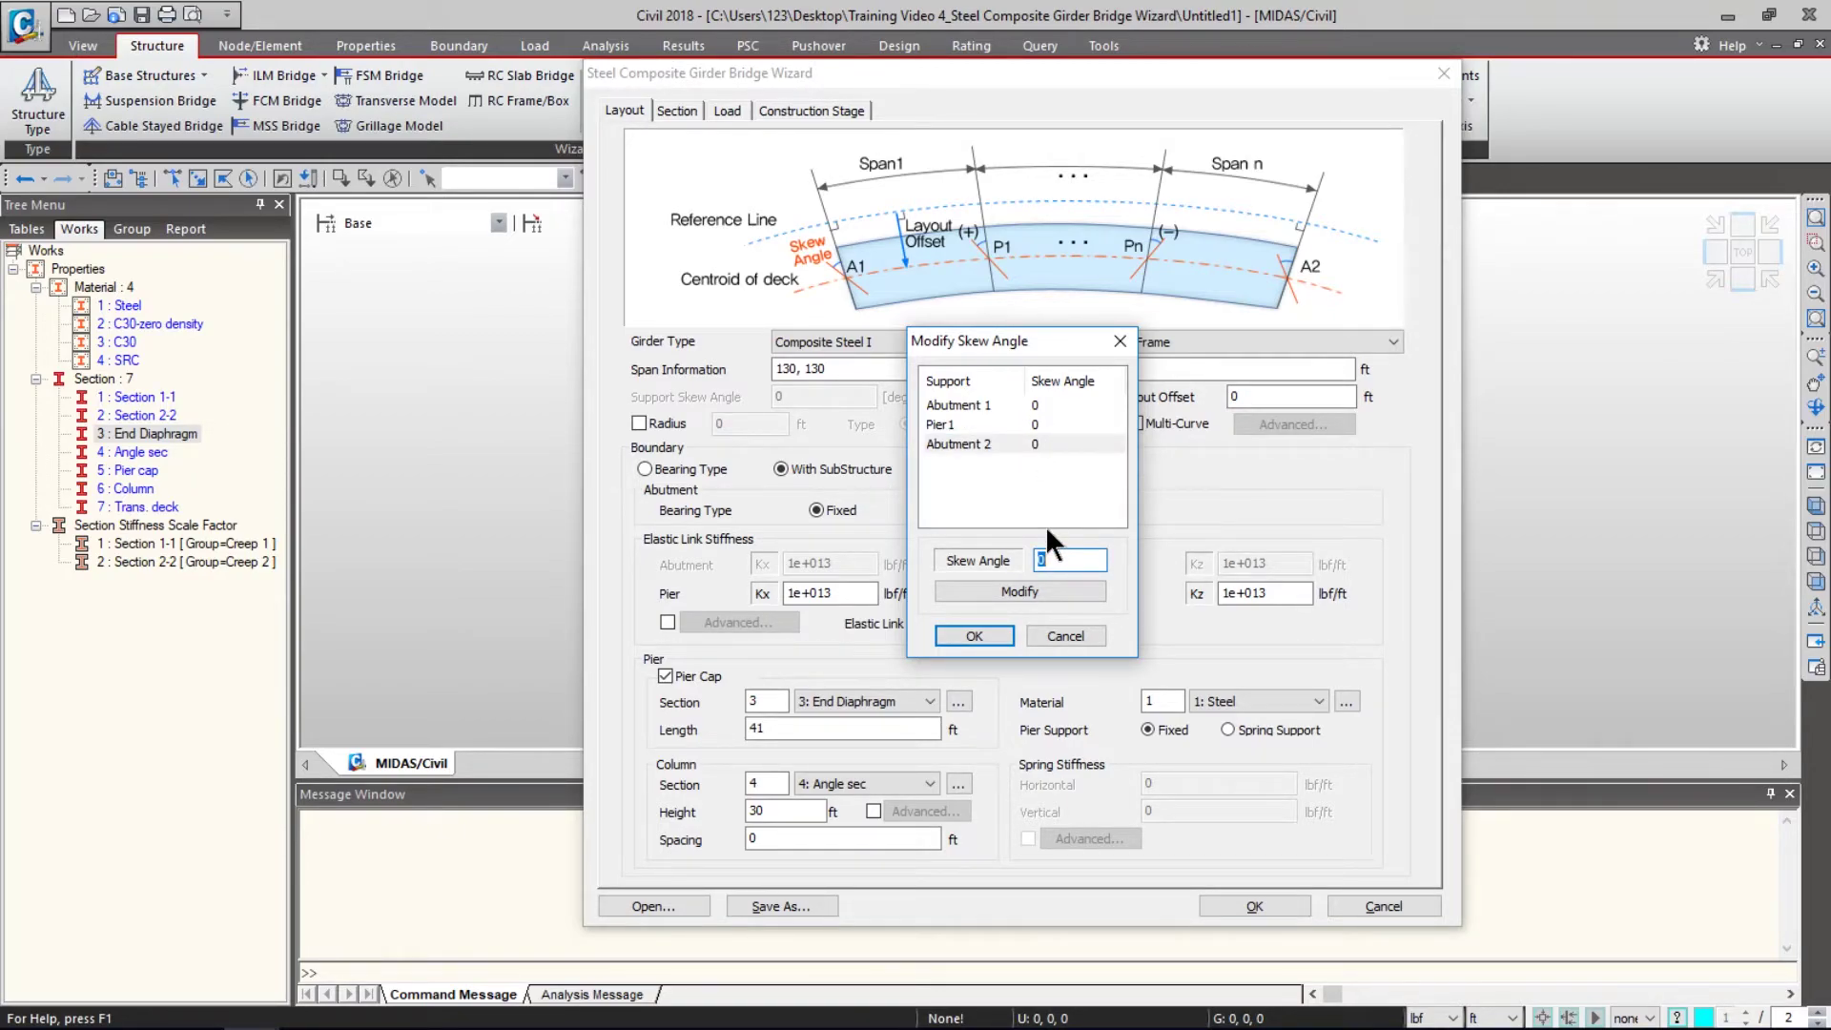
{"action": "type", "text": "30"}
{"action": "left_click", "coordinate": [1015, 591]}
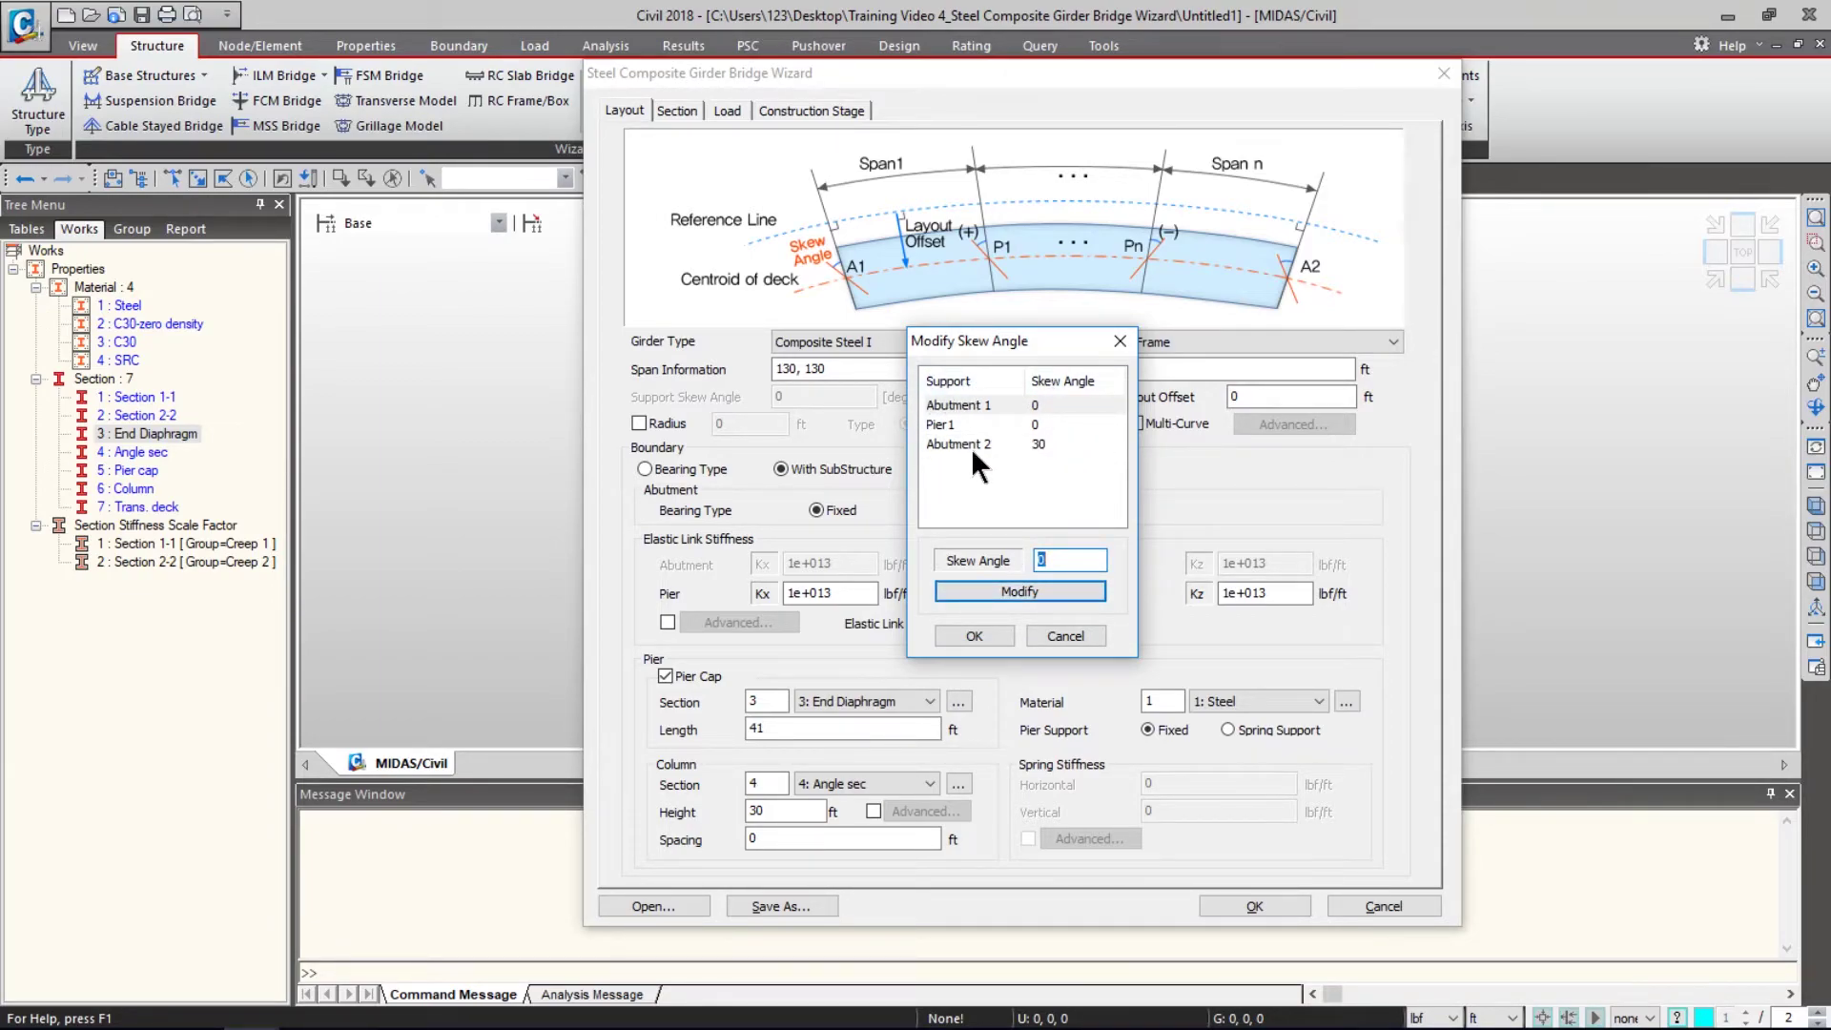
{"action": "left_click", "coordinate": [976, 635]}
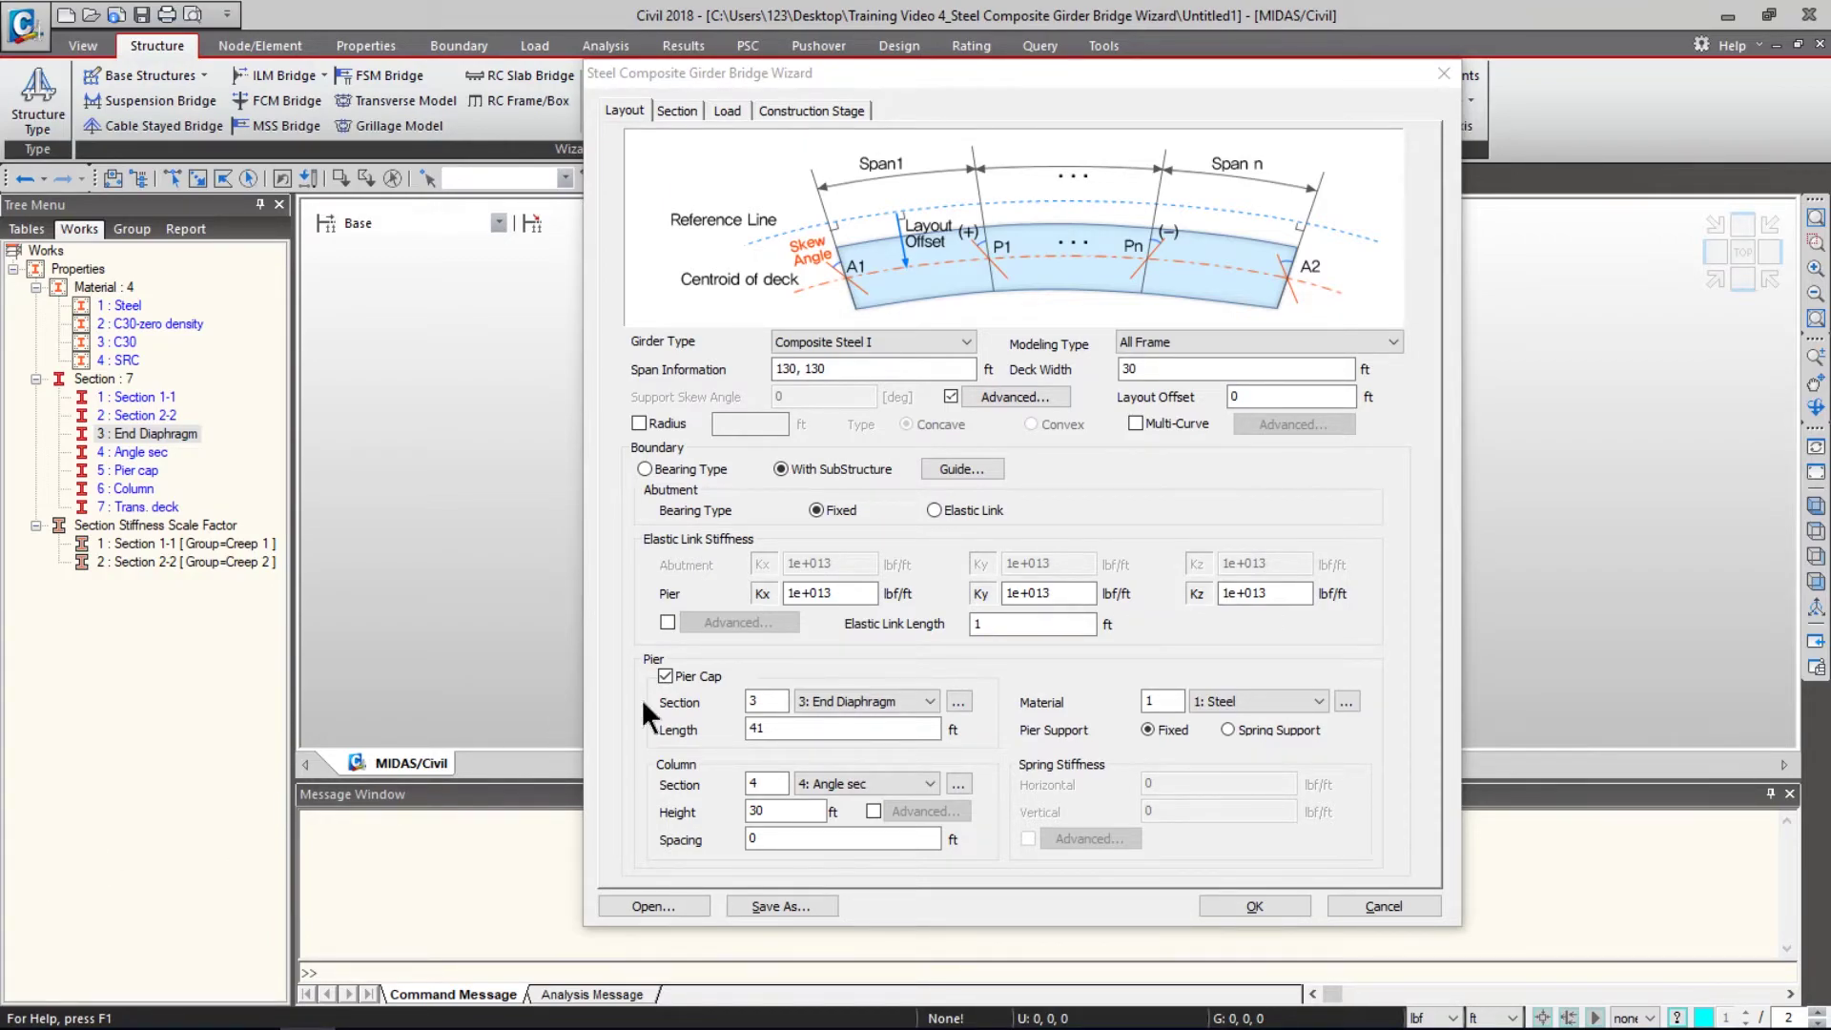
- Enable a curved layout with a concave radius of 170 ft
{"action": "left_click", "coordinate": [637, 423]}
{"action": "left_click", "coordinate": [757, 429]}
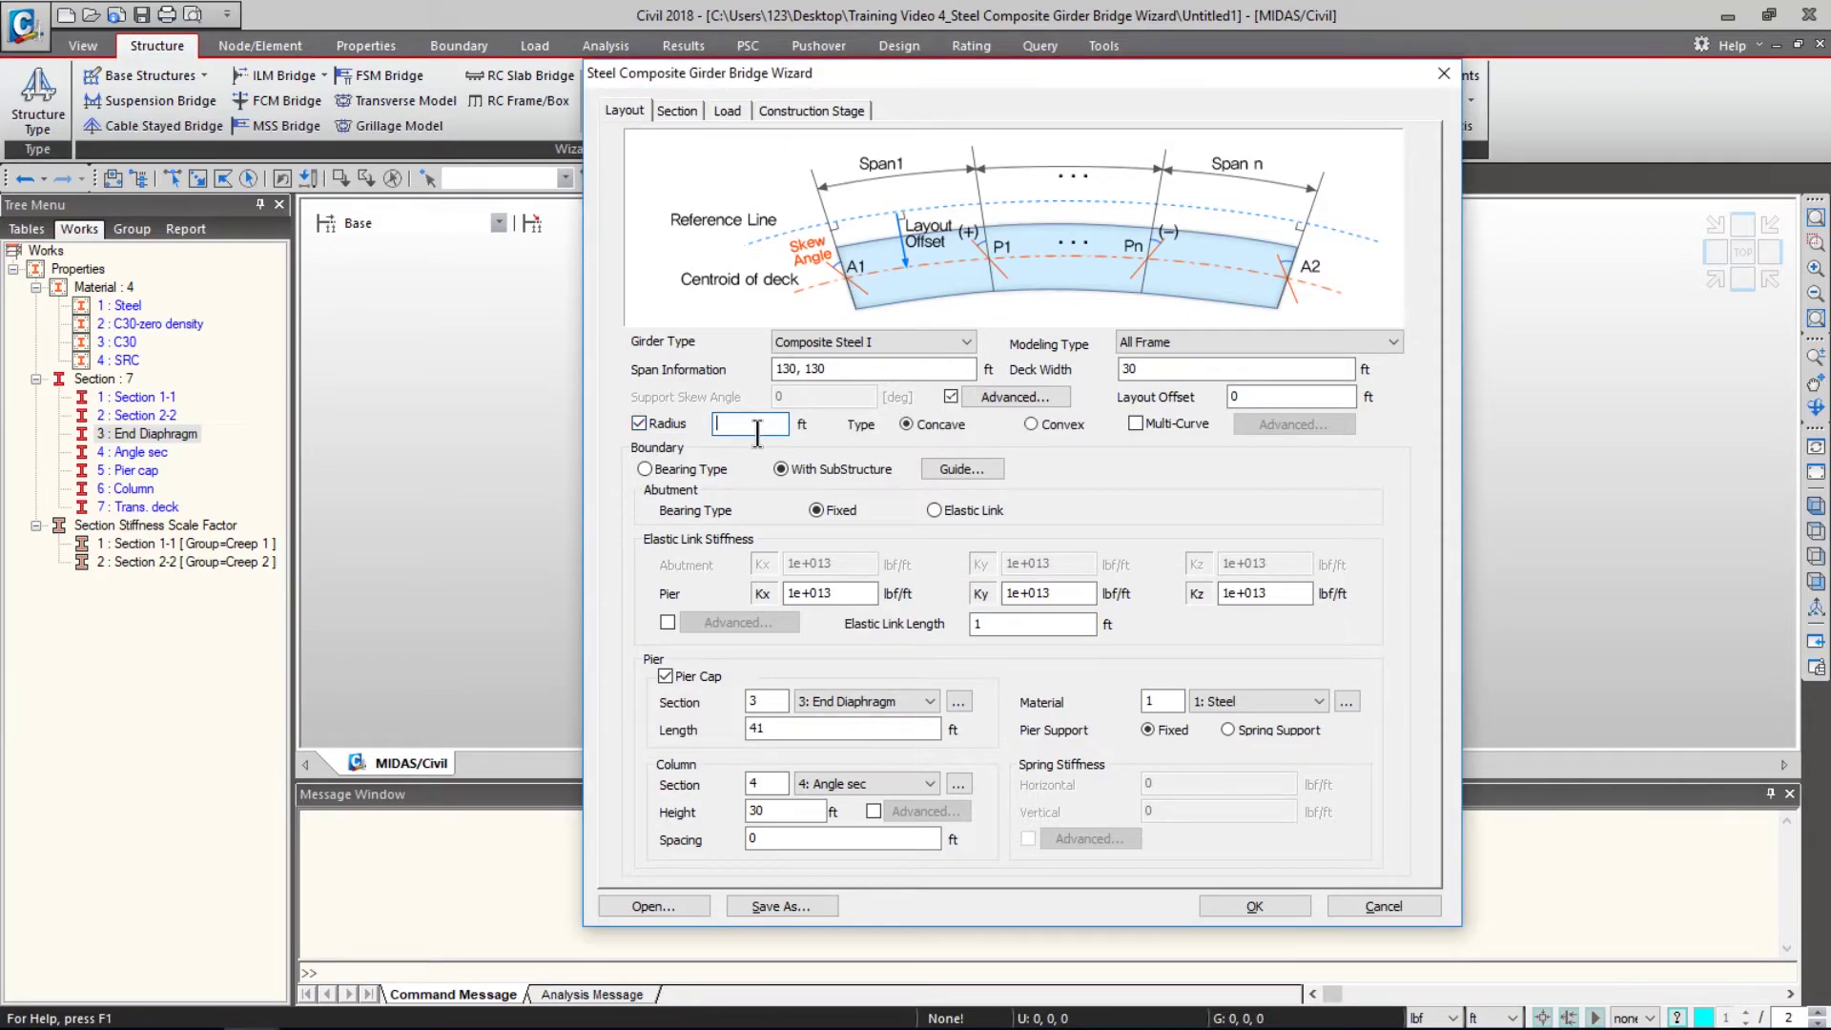
{"action": "type", "text": "170"}
- Examine the multi-curve option's advanced settings for plan curve, vertical curve and bank rotation
{"action": "left_click", "coordinate": [1159, 419]}
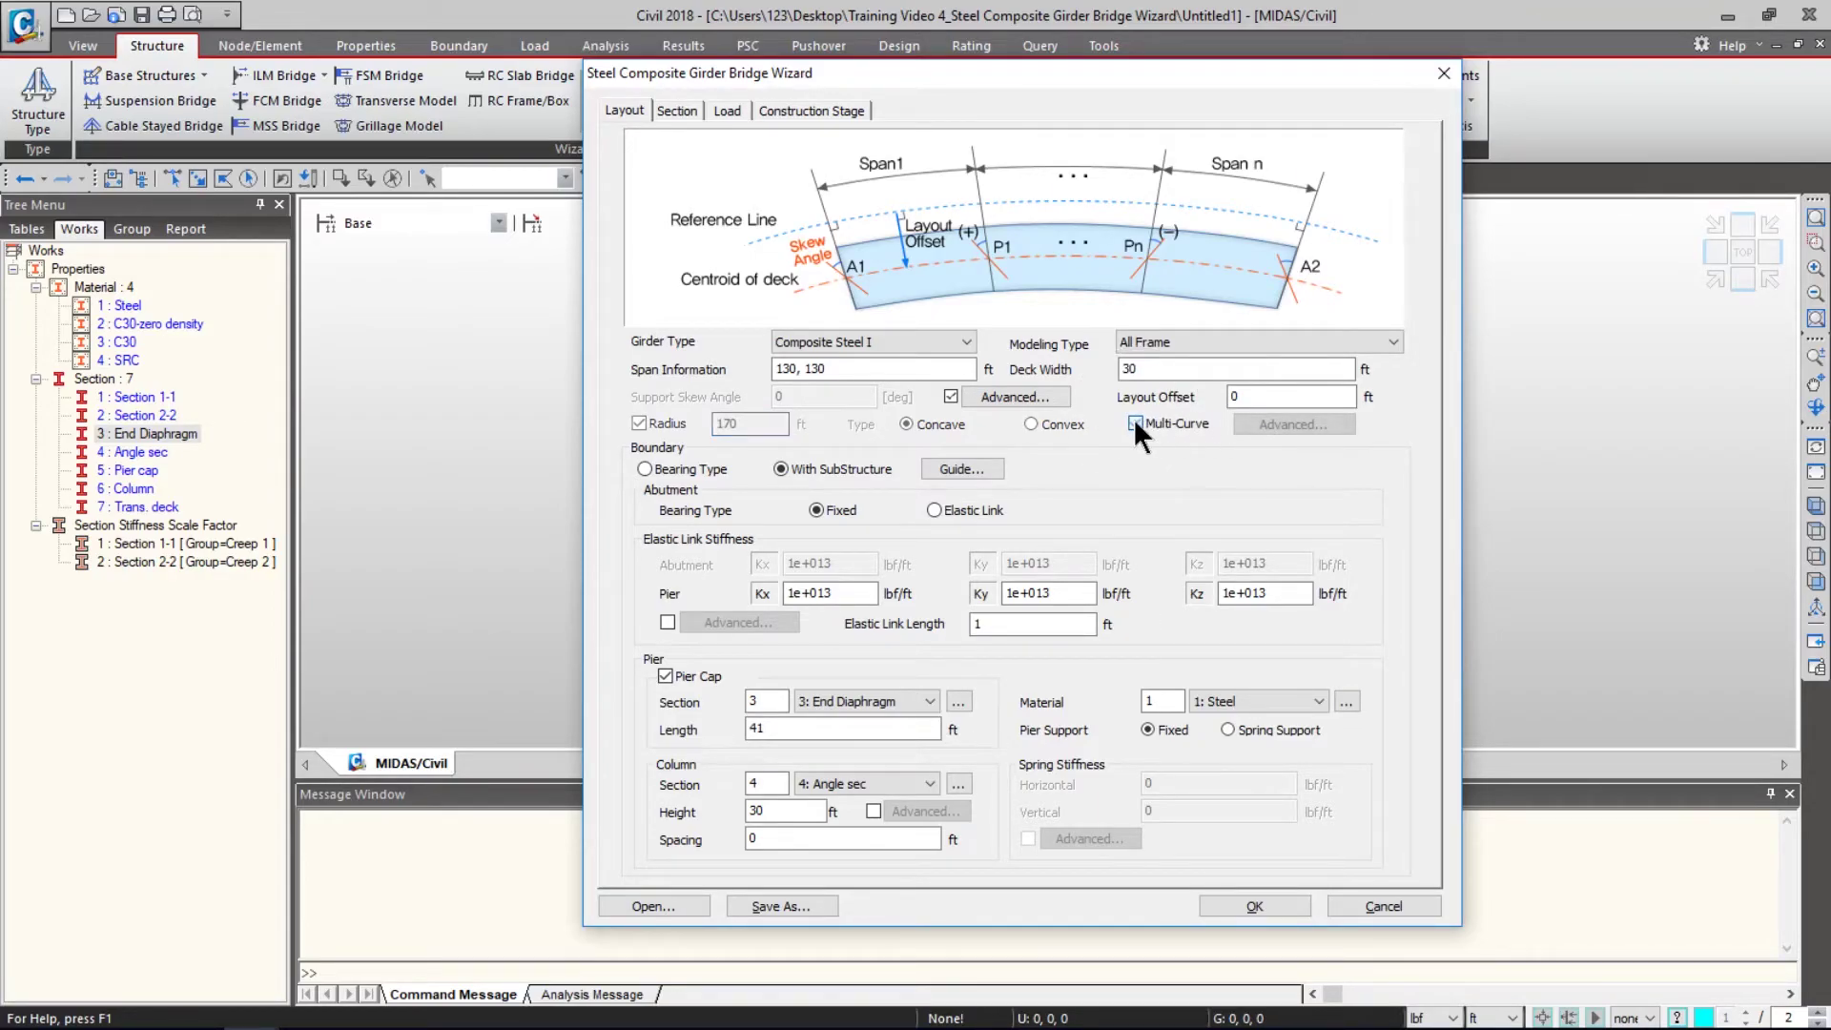
{"action": "left_click", "coordinate": [1263, 426]}
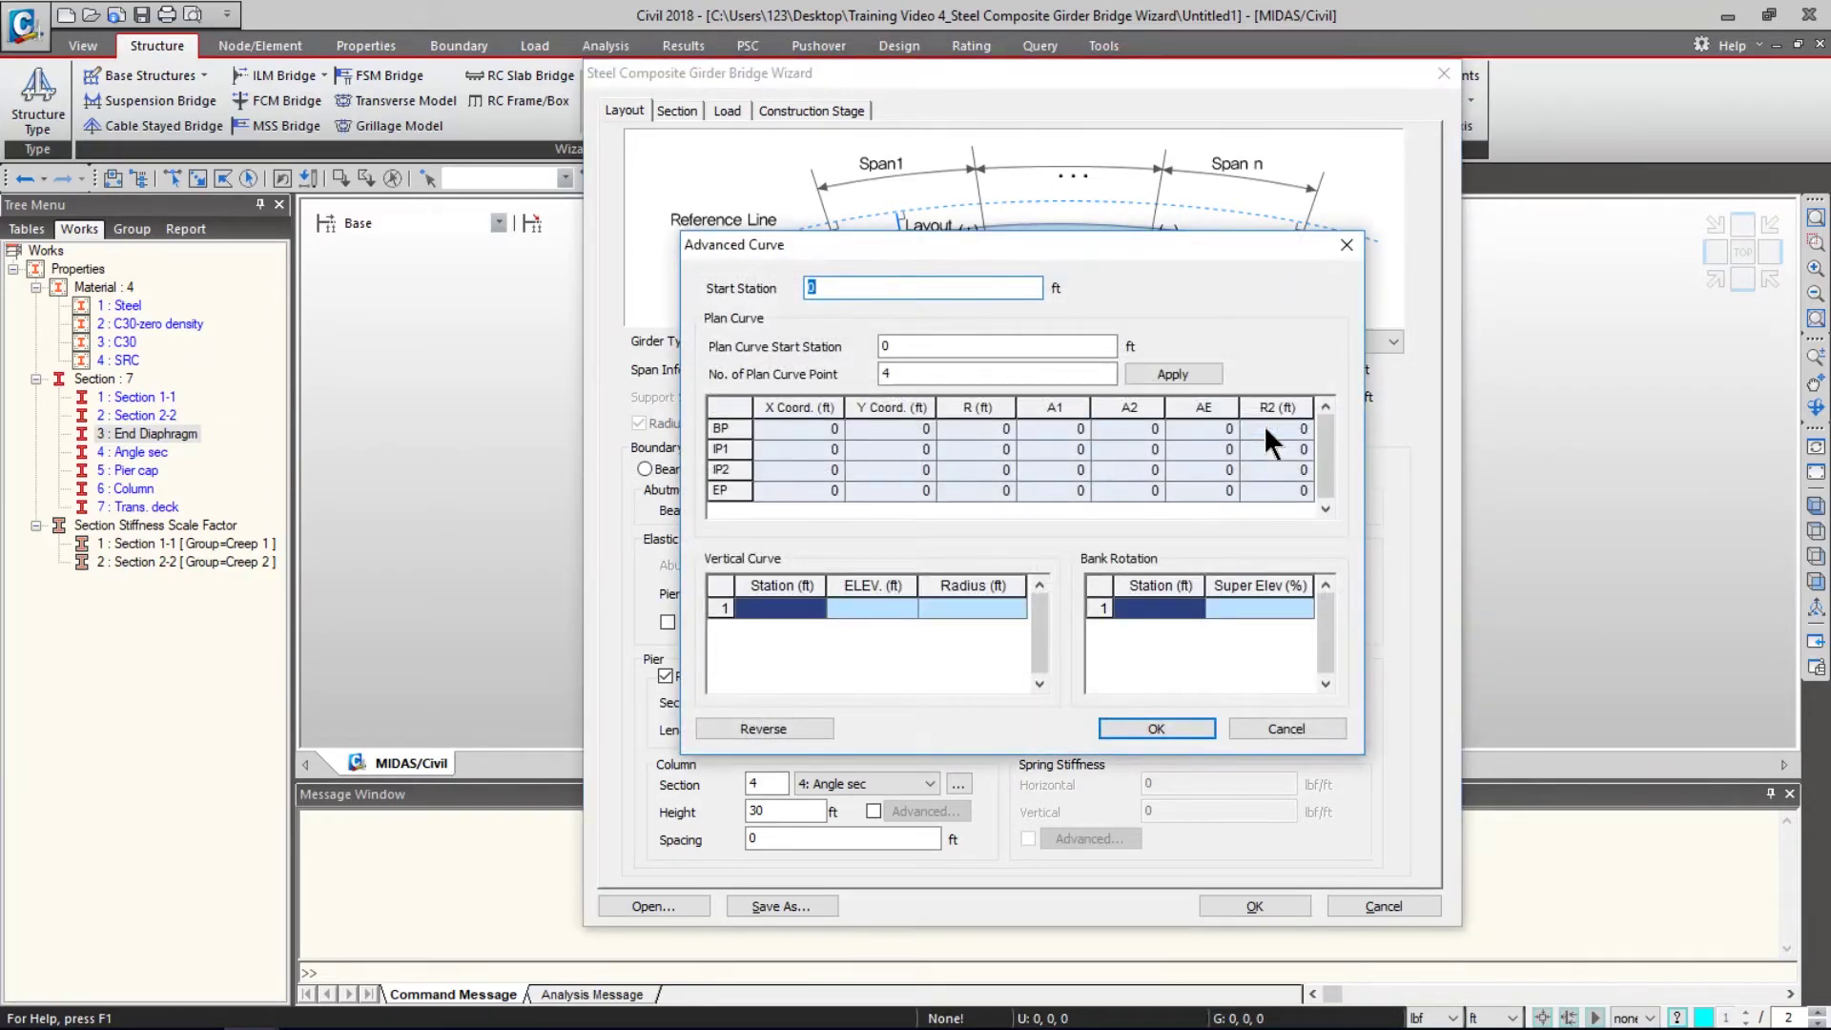
{"action": "left_click", "coordinate": [1272, 724]}
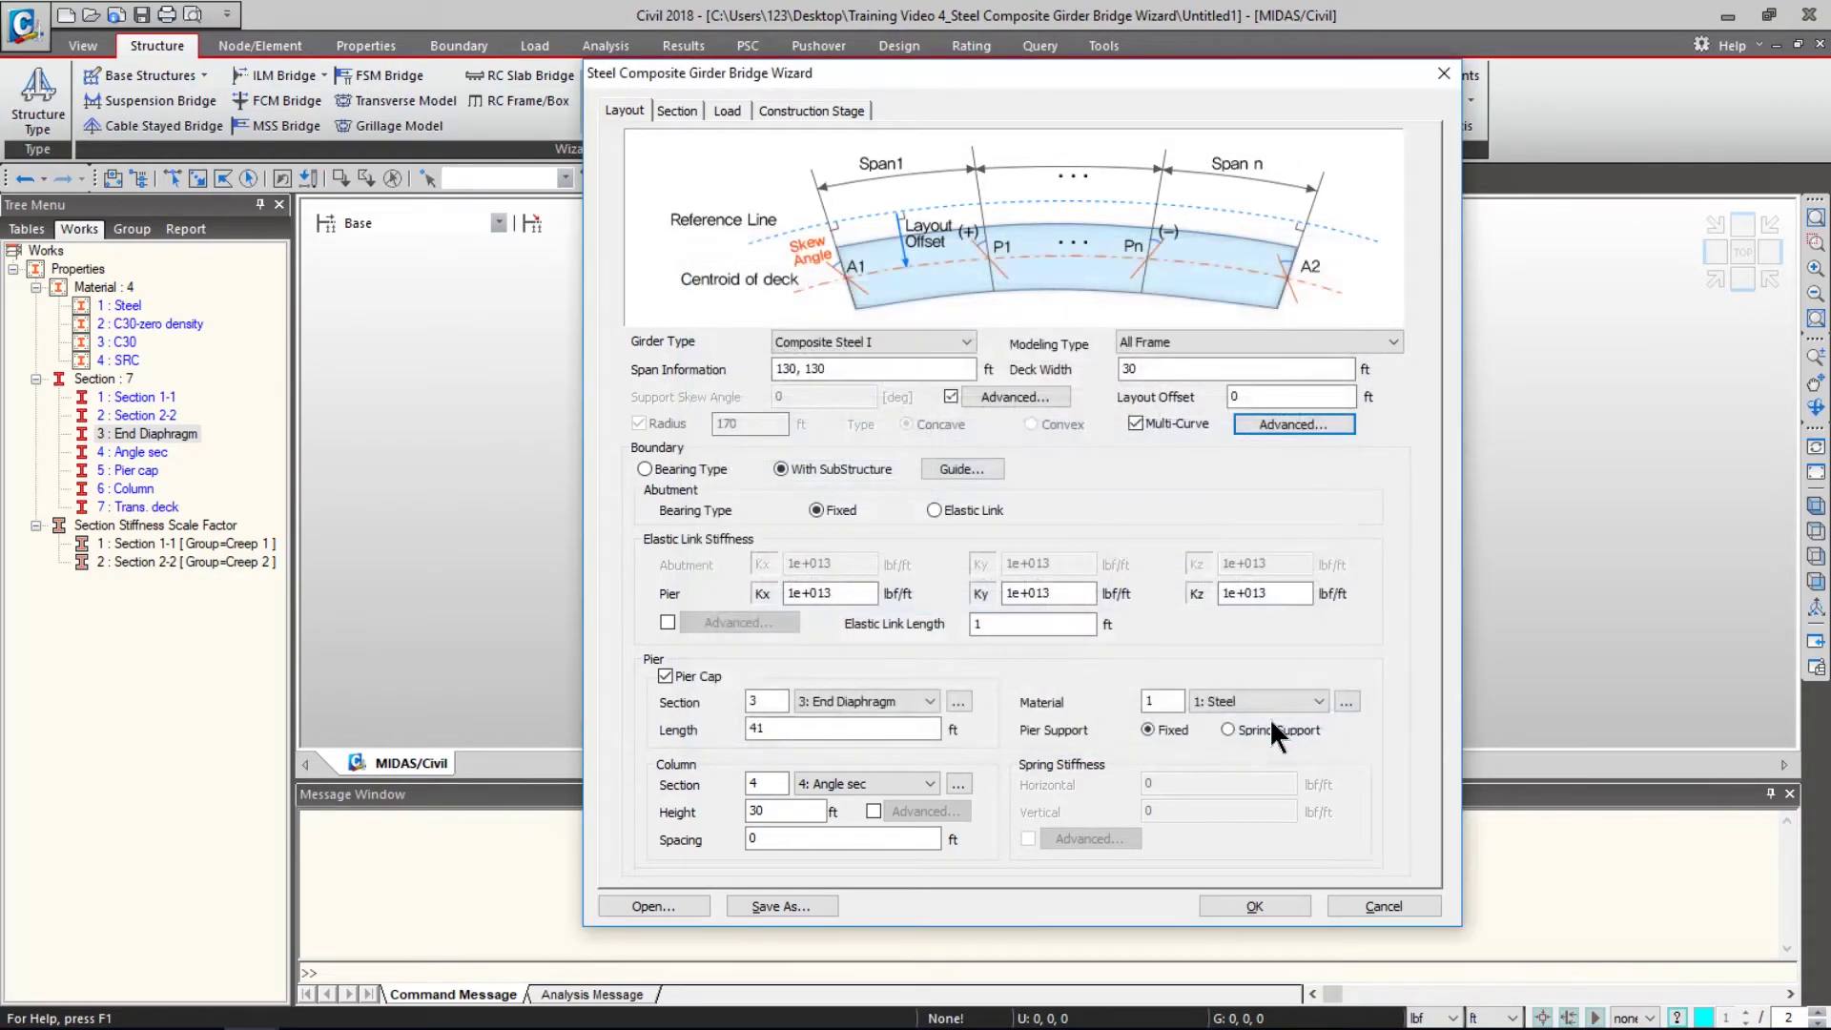
{"action": "left_click", "coordinate": [1137, 422]}
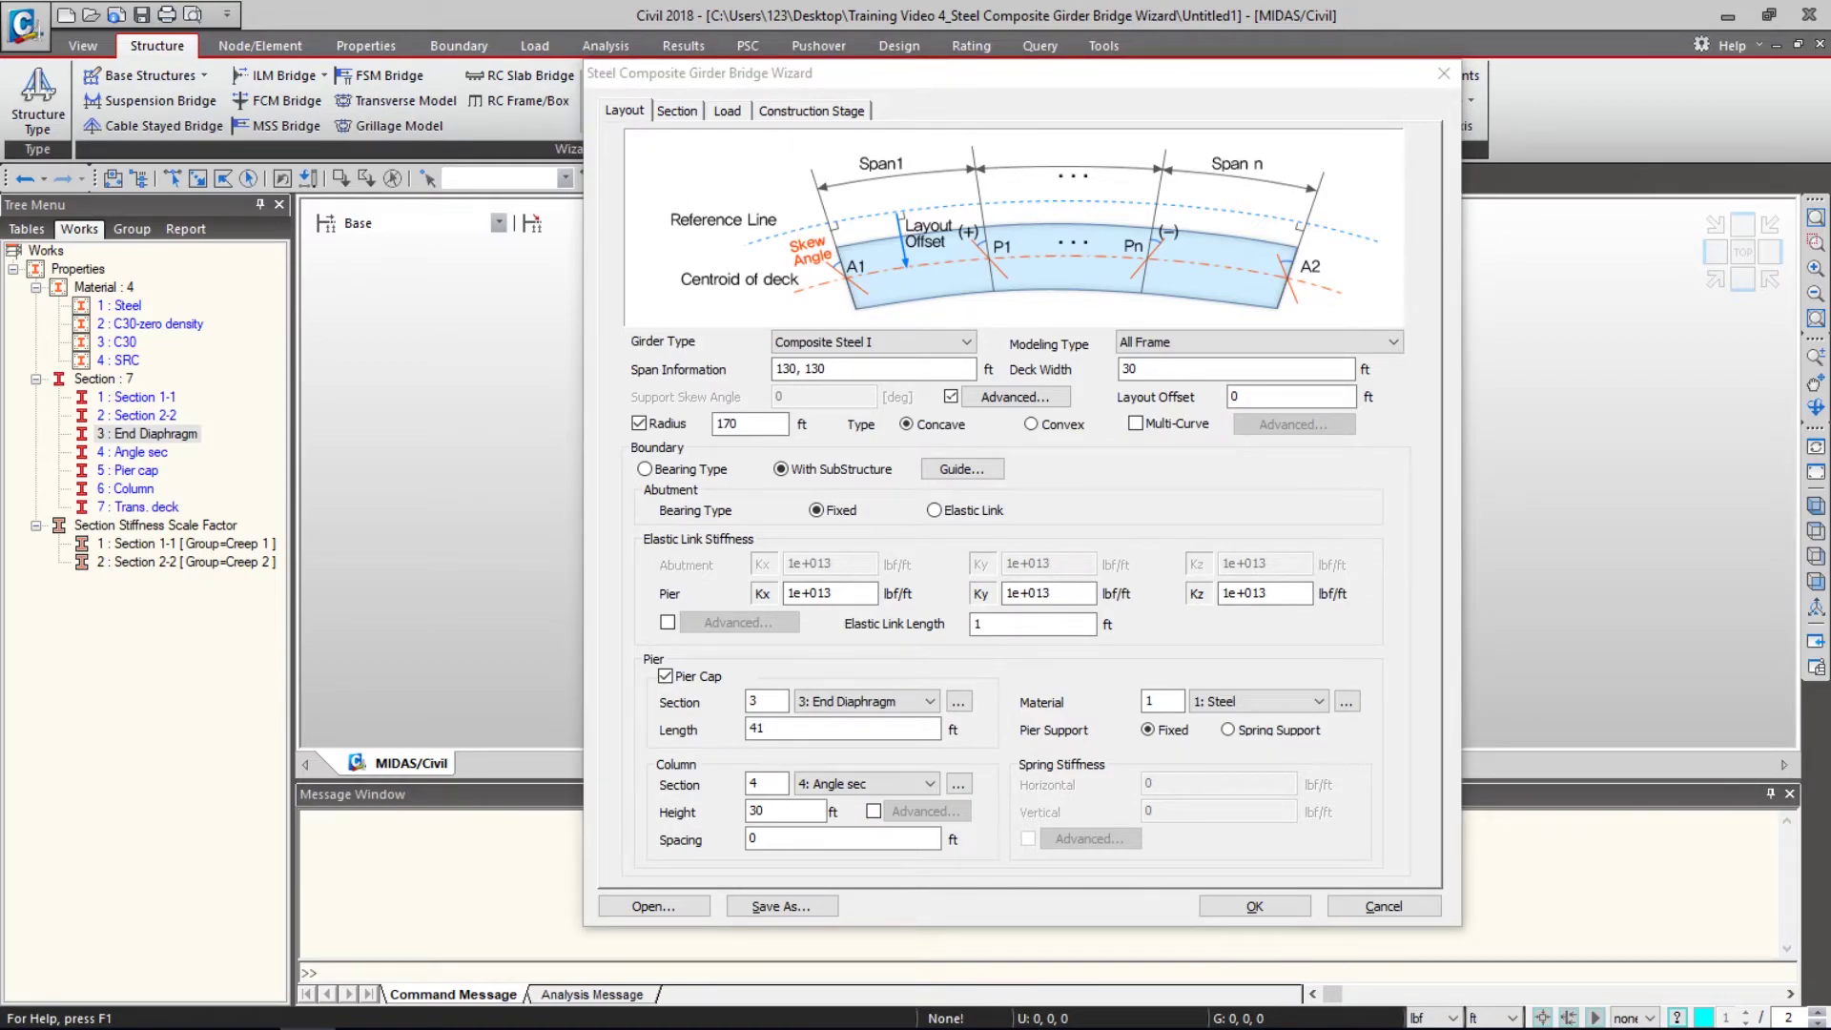
- Compare the Bearing Type and With SubStructure boundary options and view the guide diagram of the substructure
{"action": "left_click", "coordinate": [702, 469]}
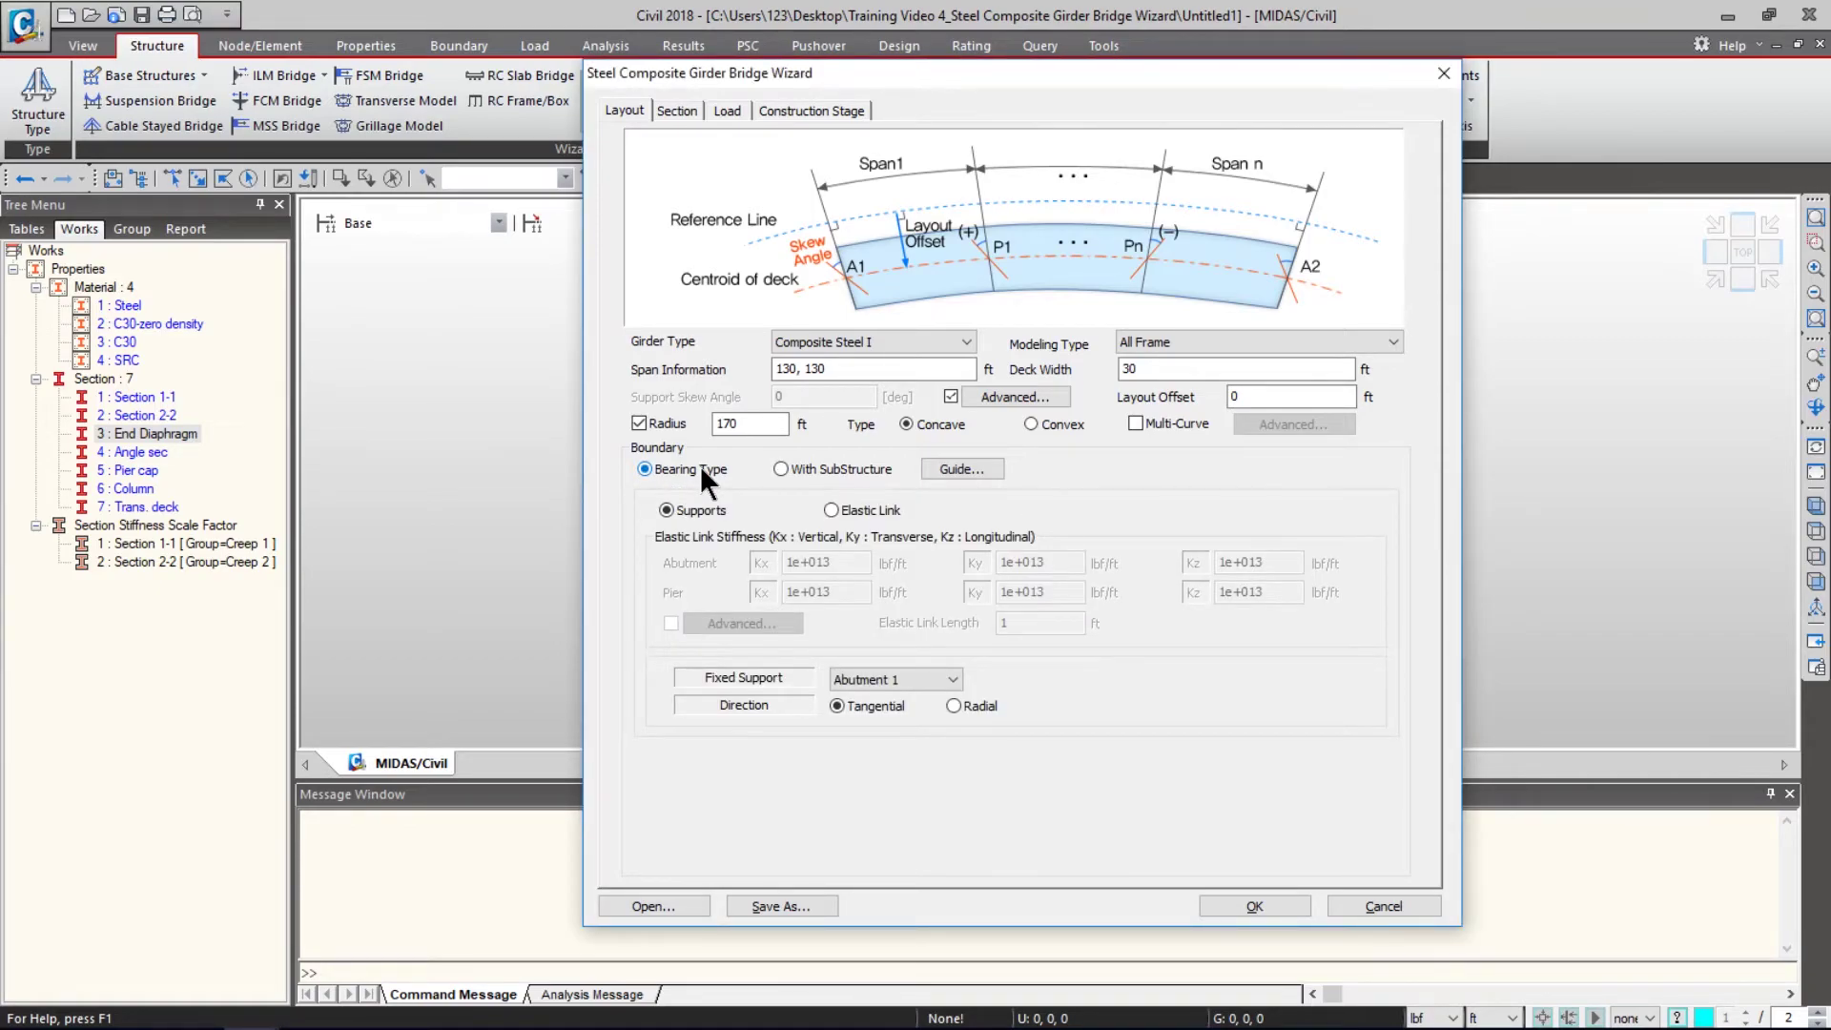
{"action": "left_click", "coordinate": [782, 469]}
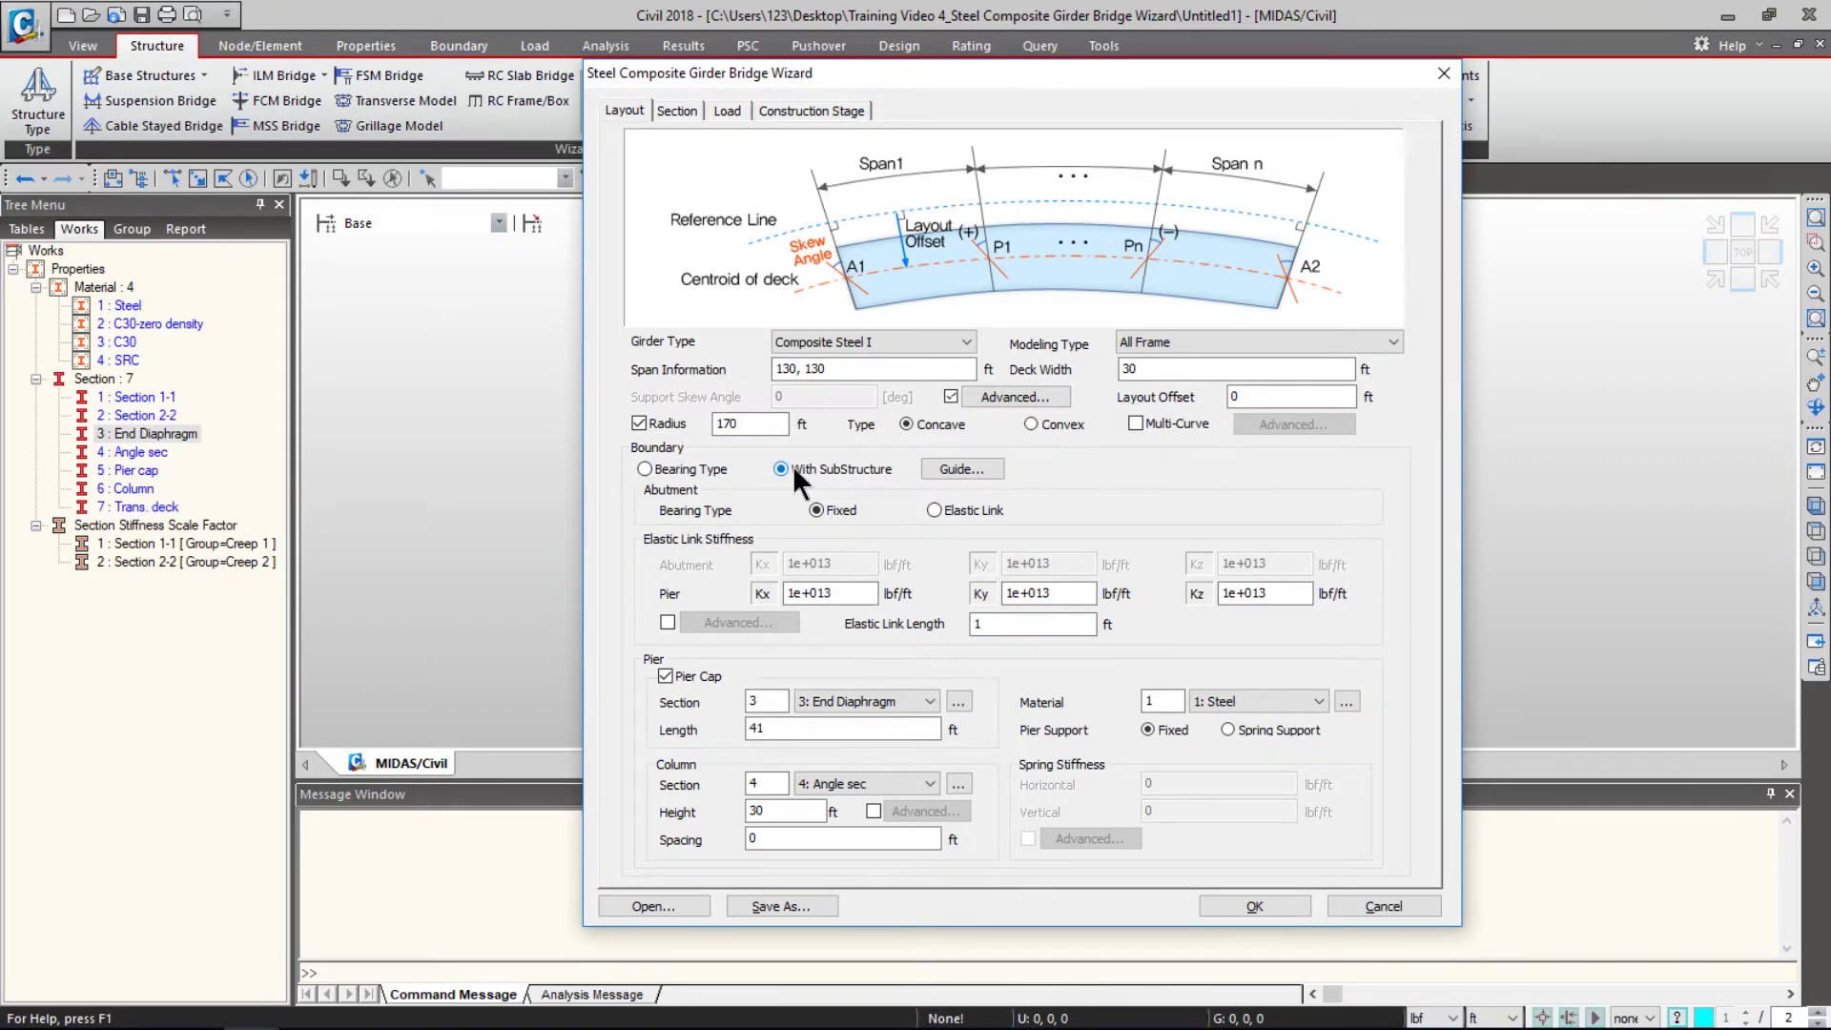
{"action": "left_click", "coordinate": [960, 471]}
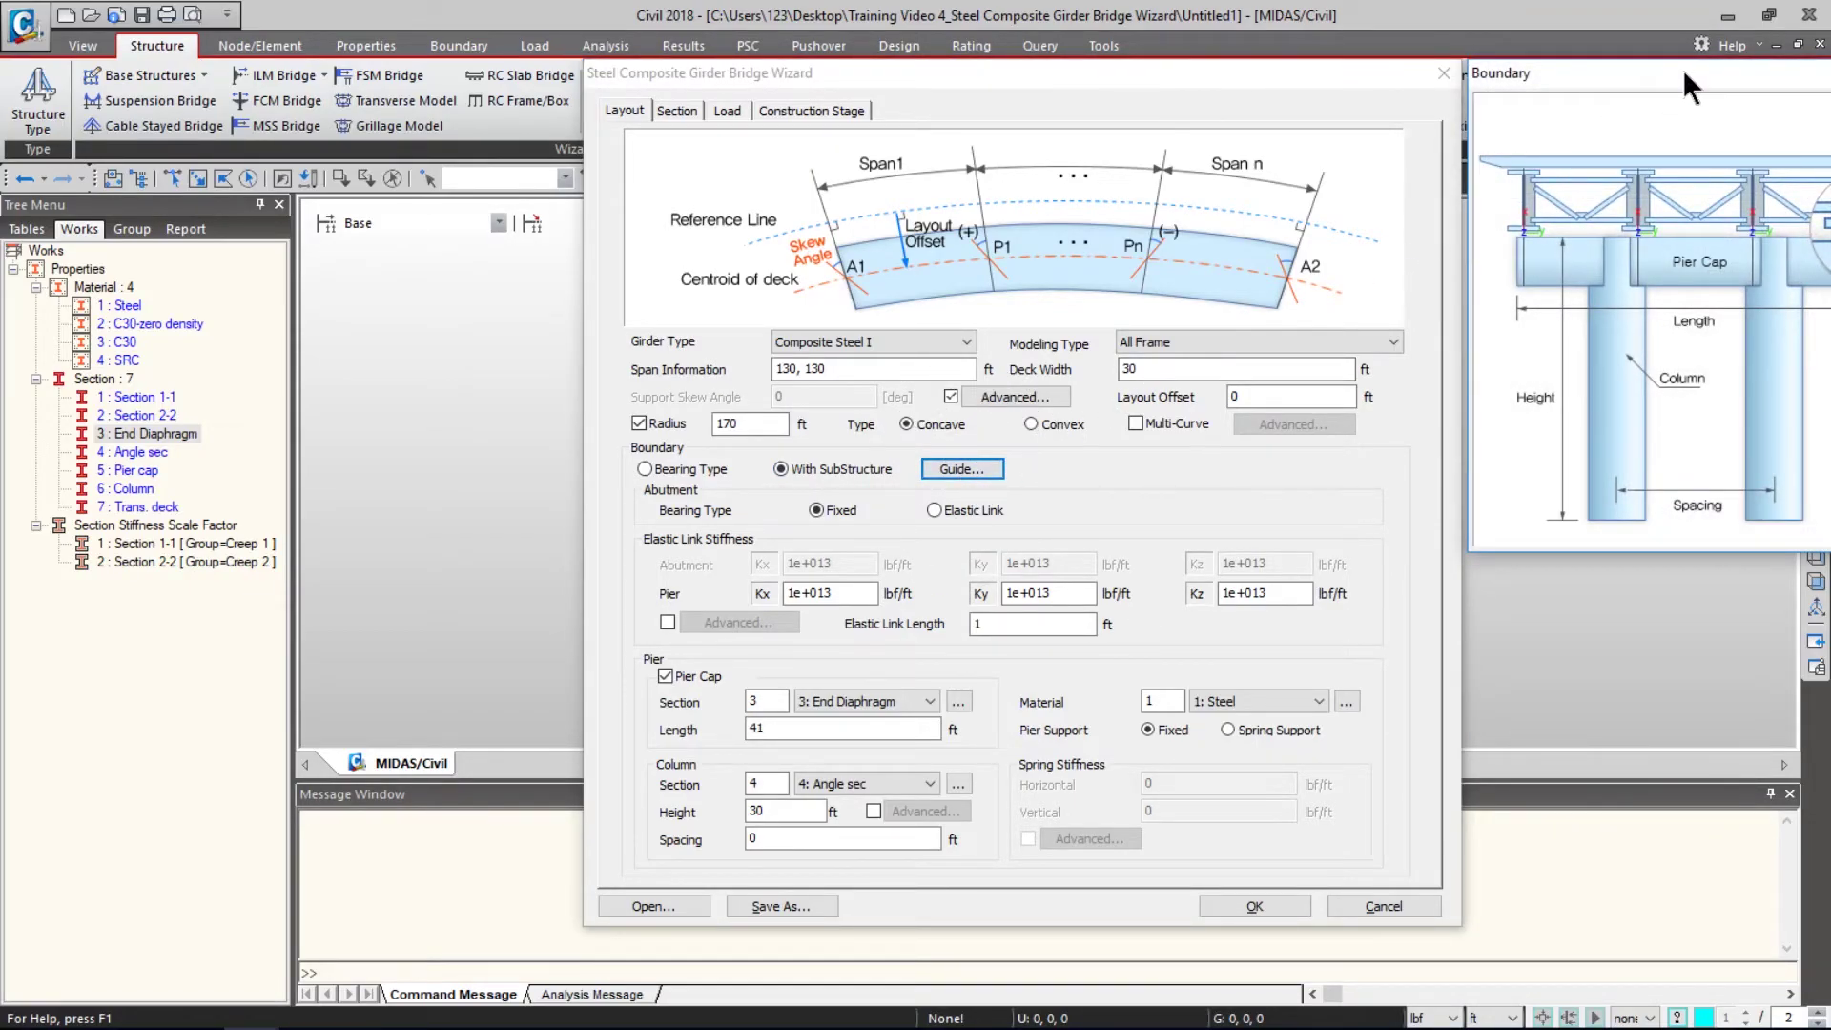
{"action": "left_click_drag", "start_coordinate": [1682, 68], "coordinate": [1182, 234]}
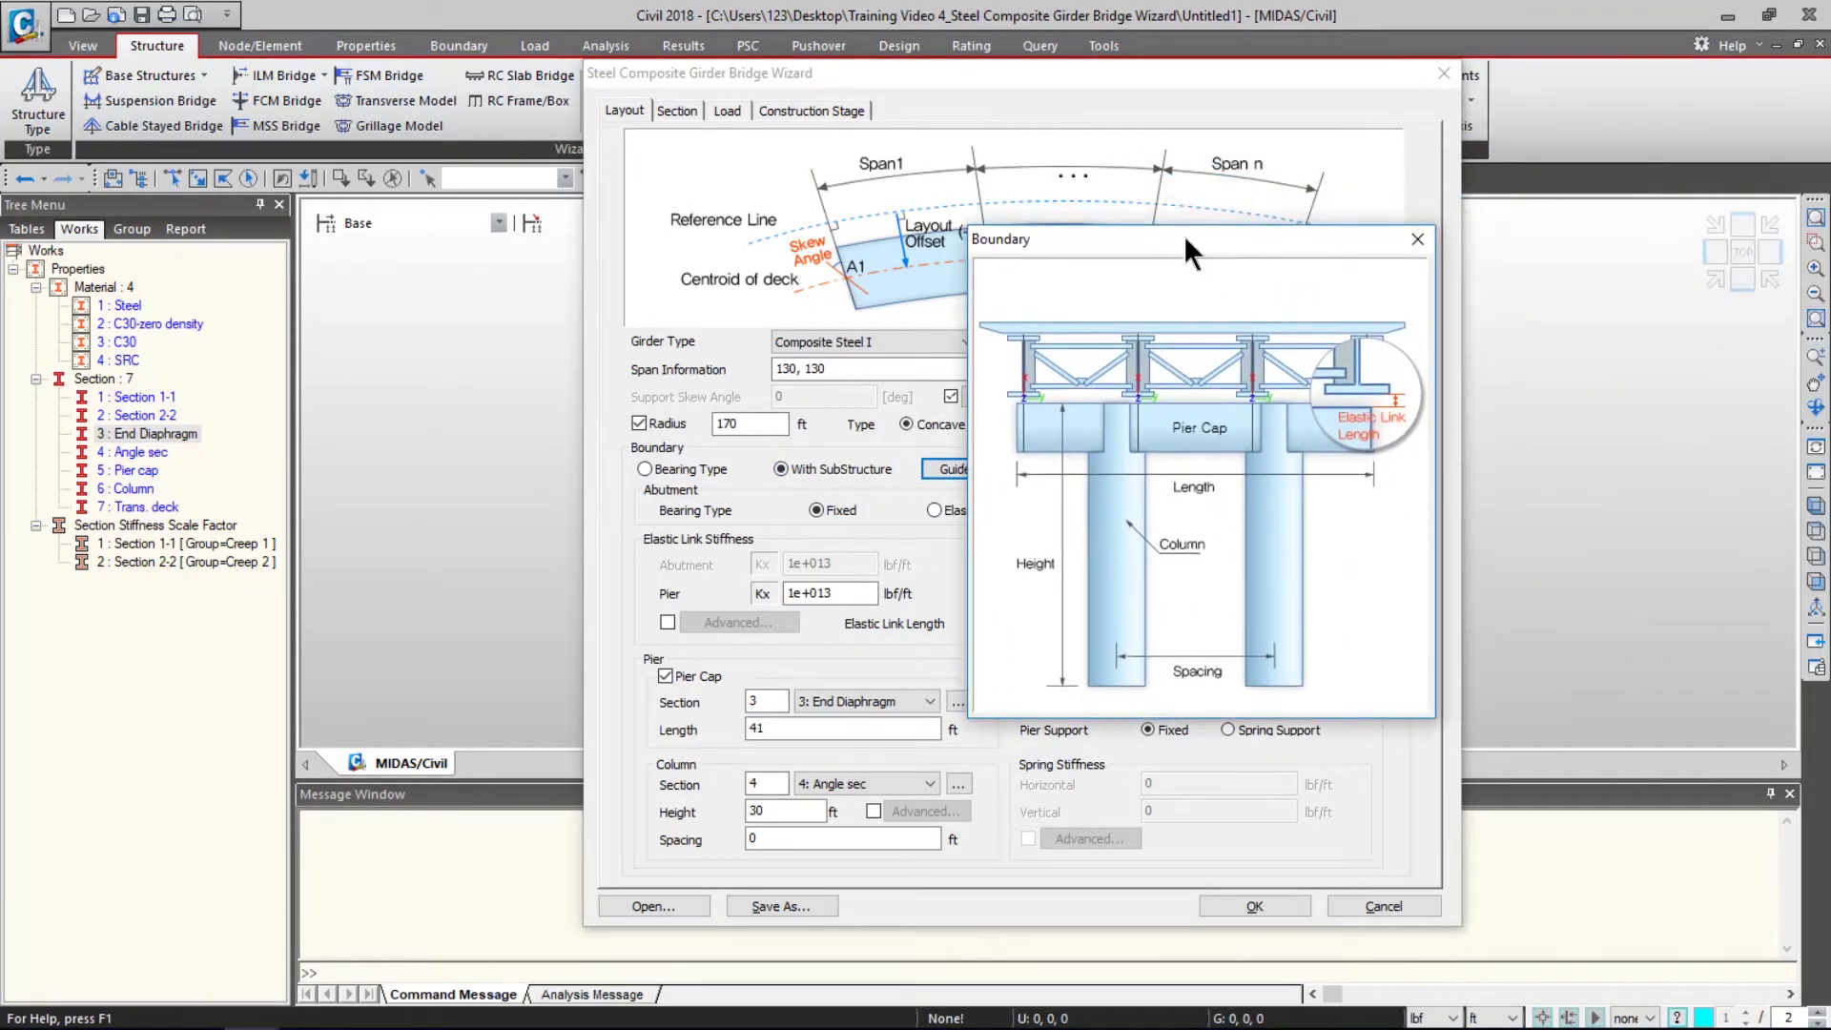
{"action": "left_click", "coordinate": [1423, 238]}
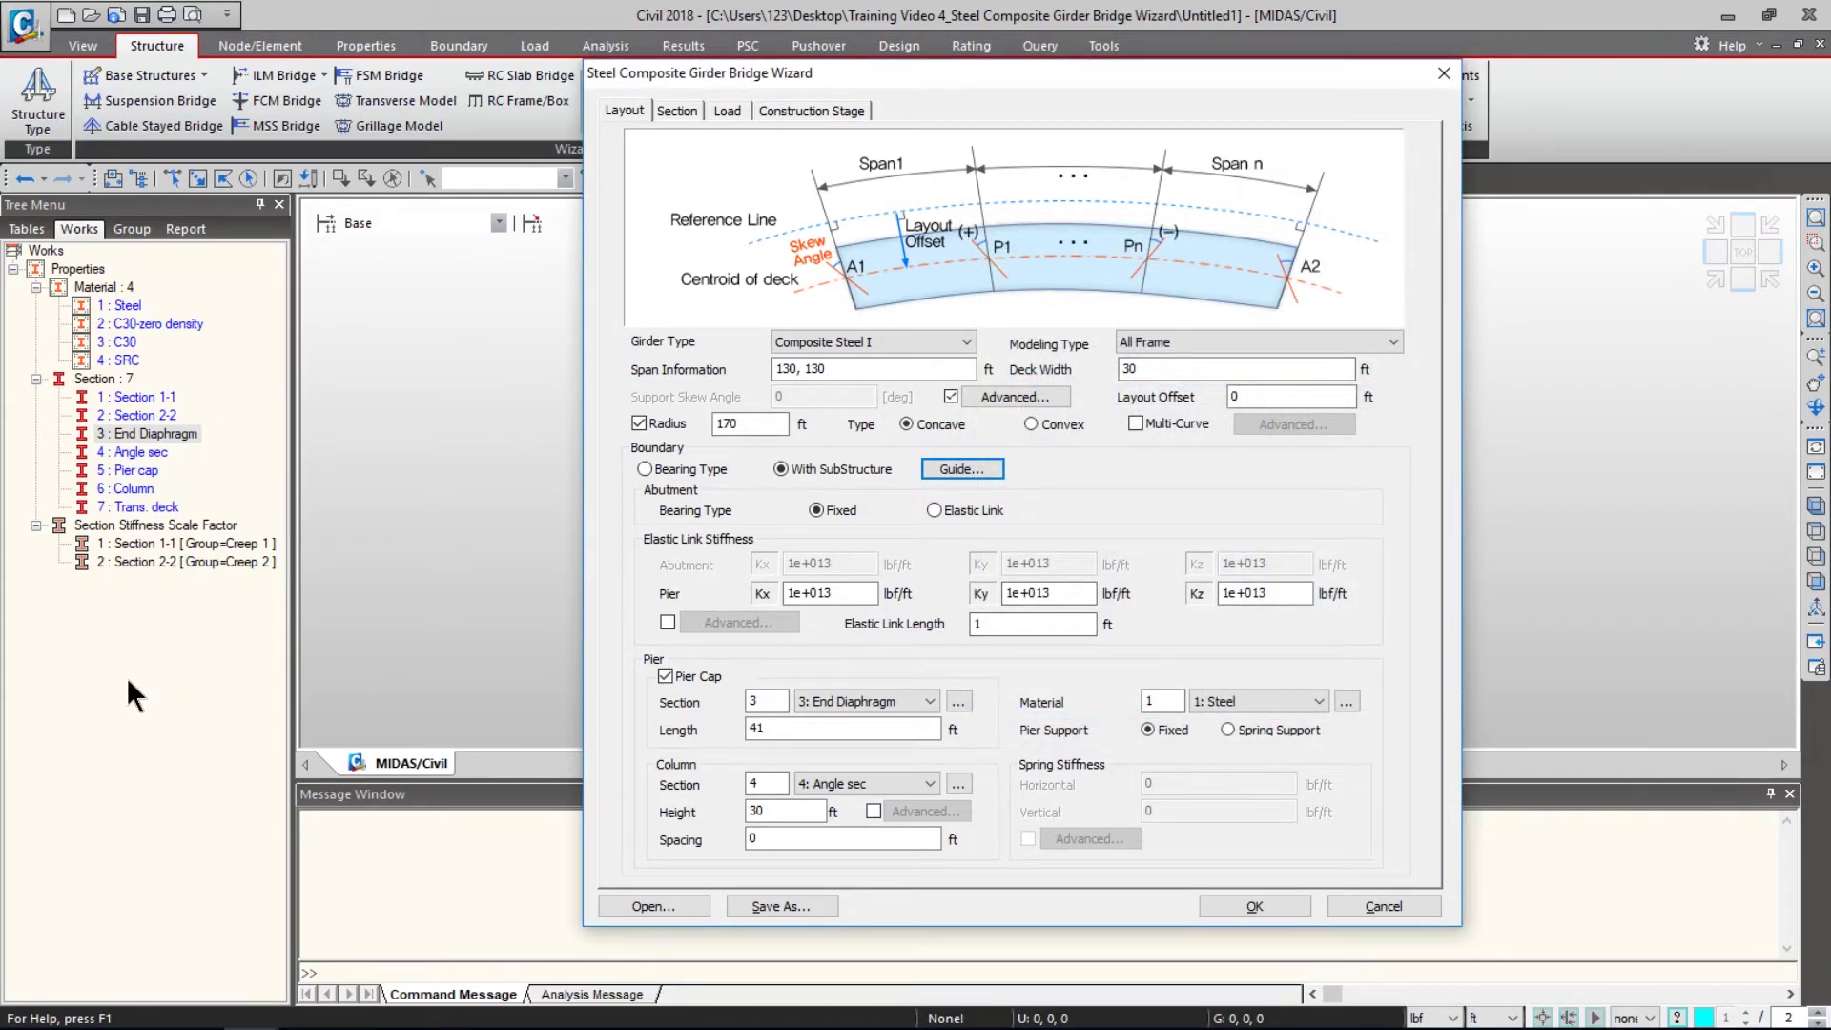
- Assign section 5: Pier cap to the pier cap and set its length to 40 ft
{"action": "left_click", "coordinate": [665, 677]}
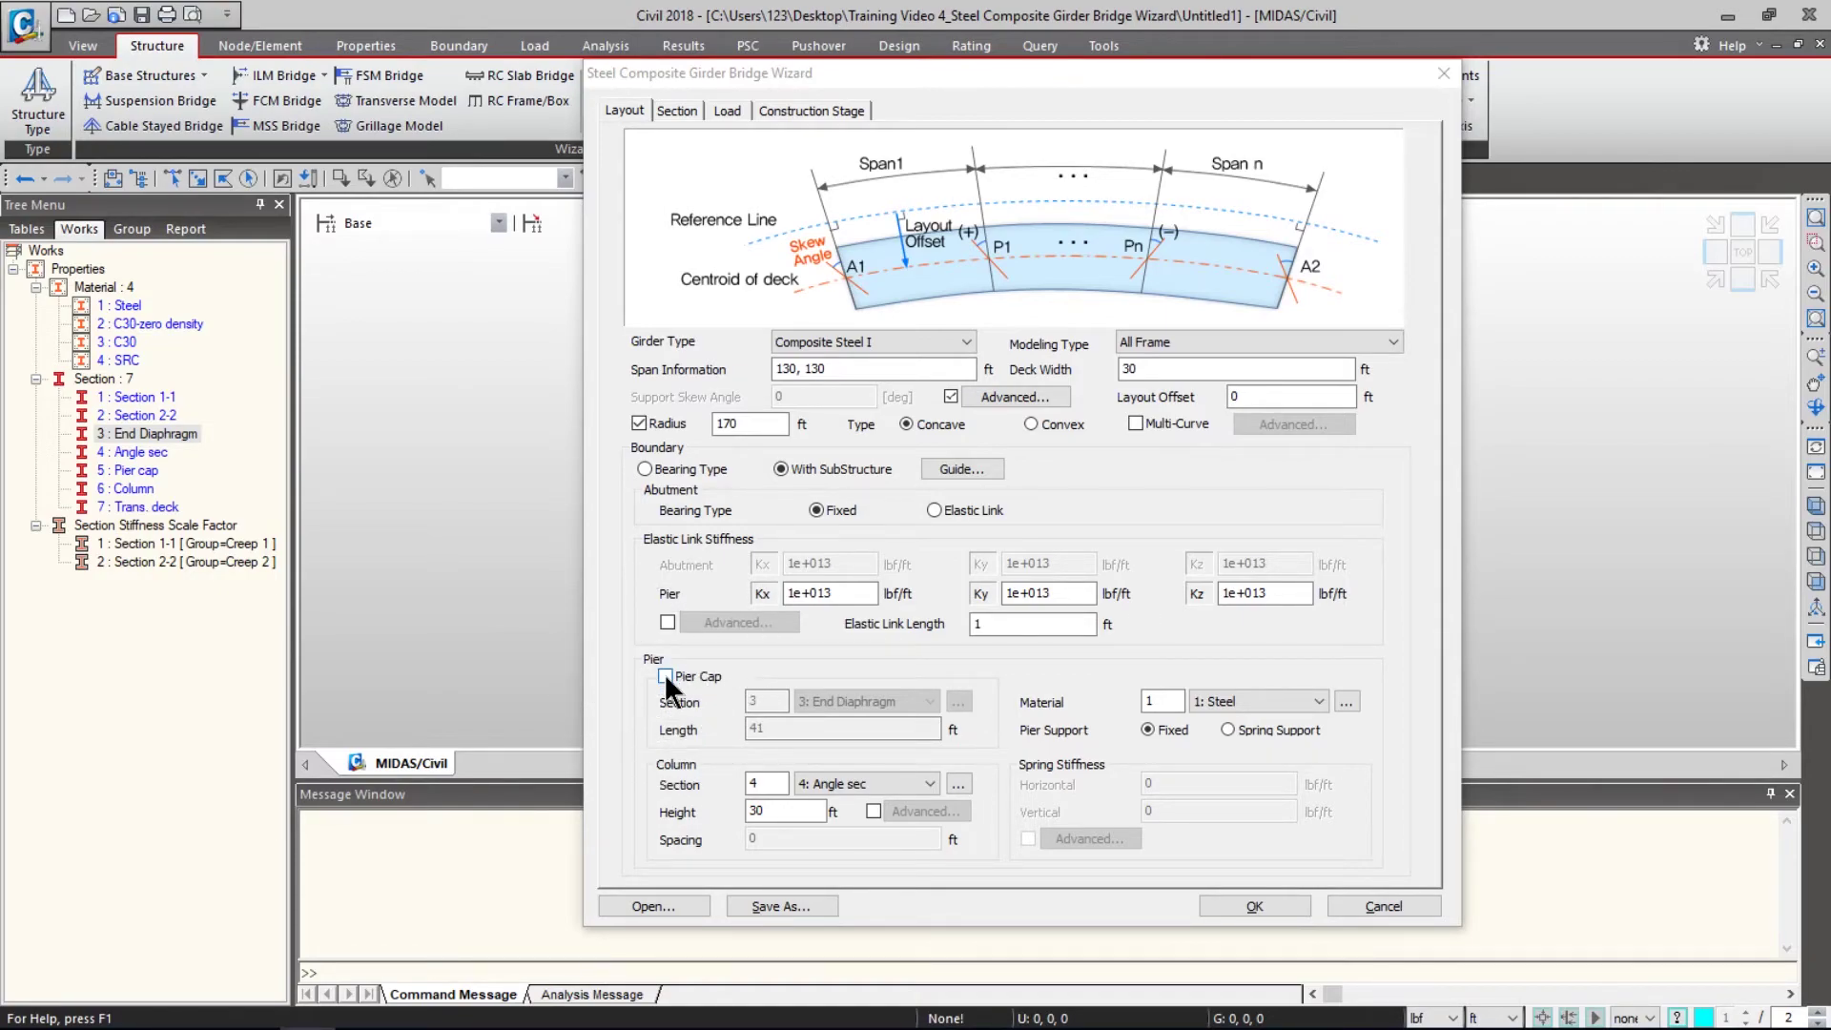
{"action": "left_click", "coordinate": [665, 676]}
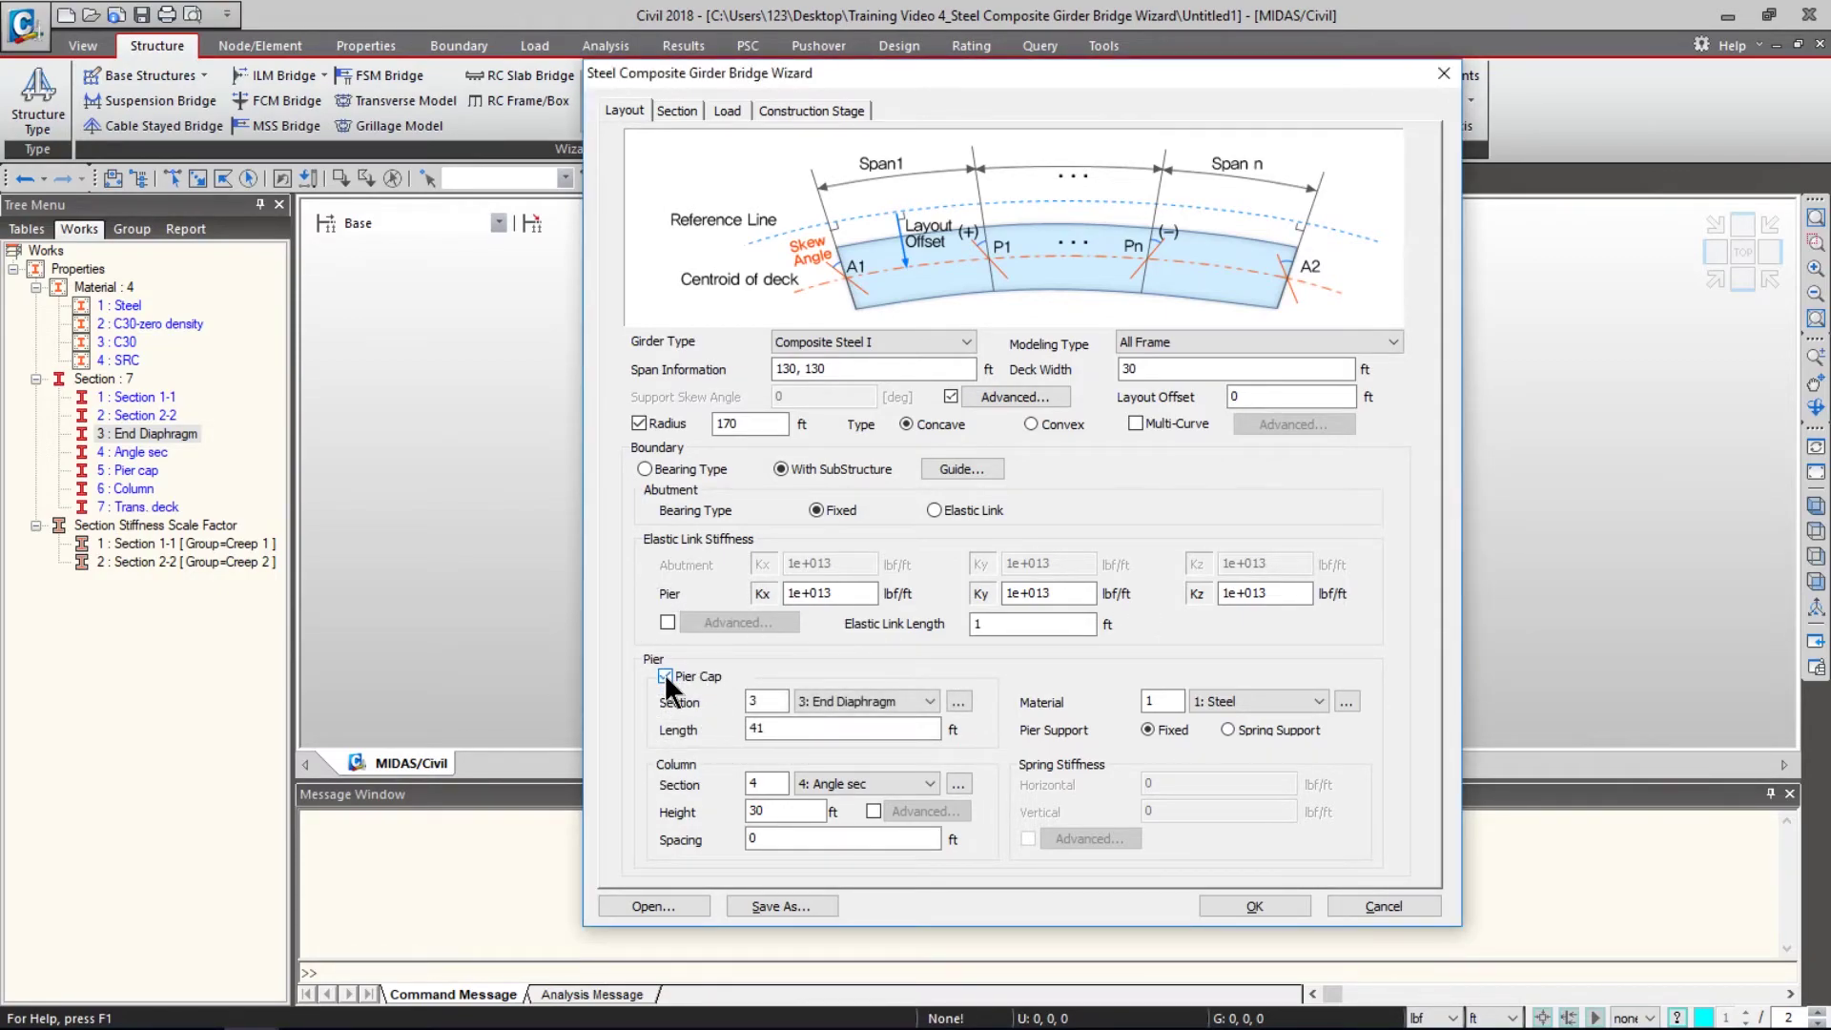
{"action": "left_click", "coordinate": [828, 701]}
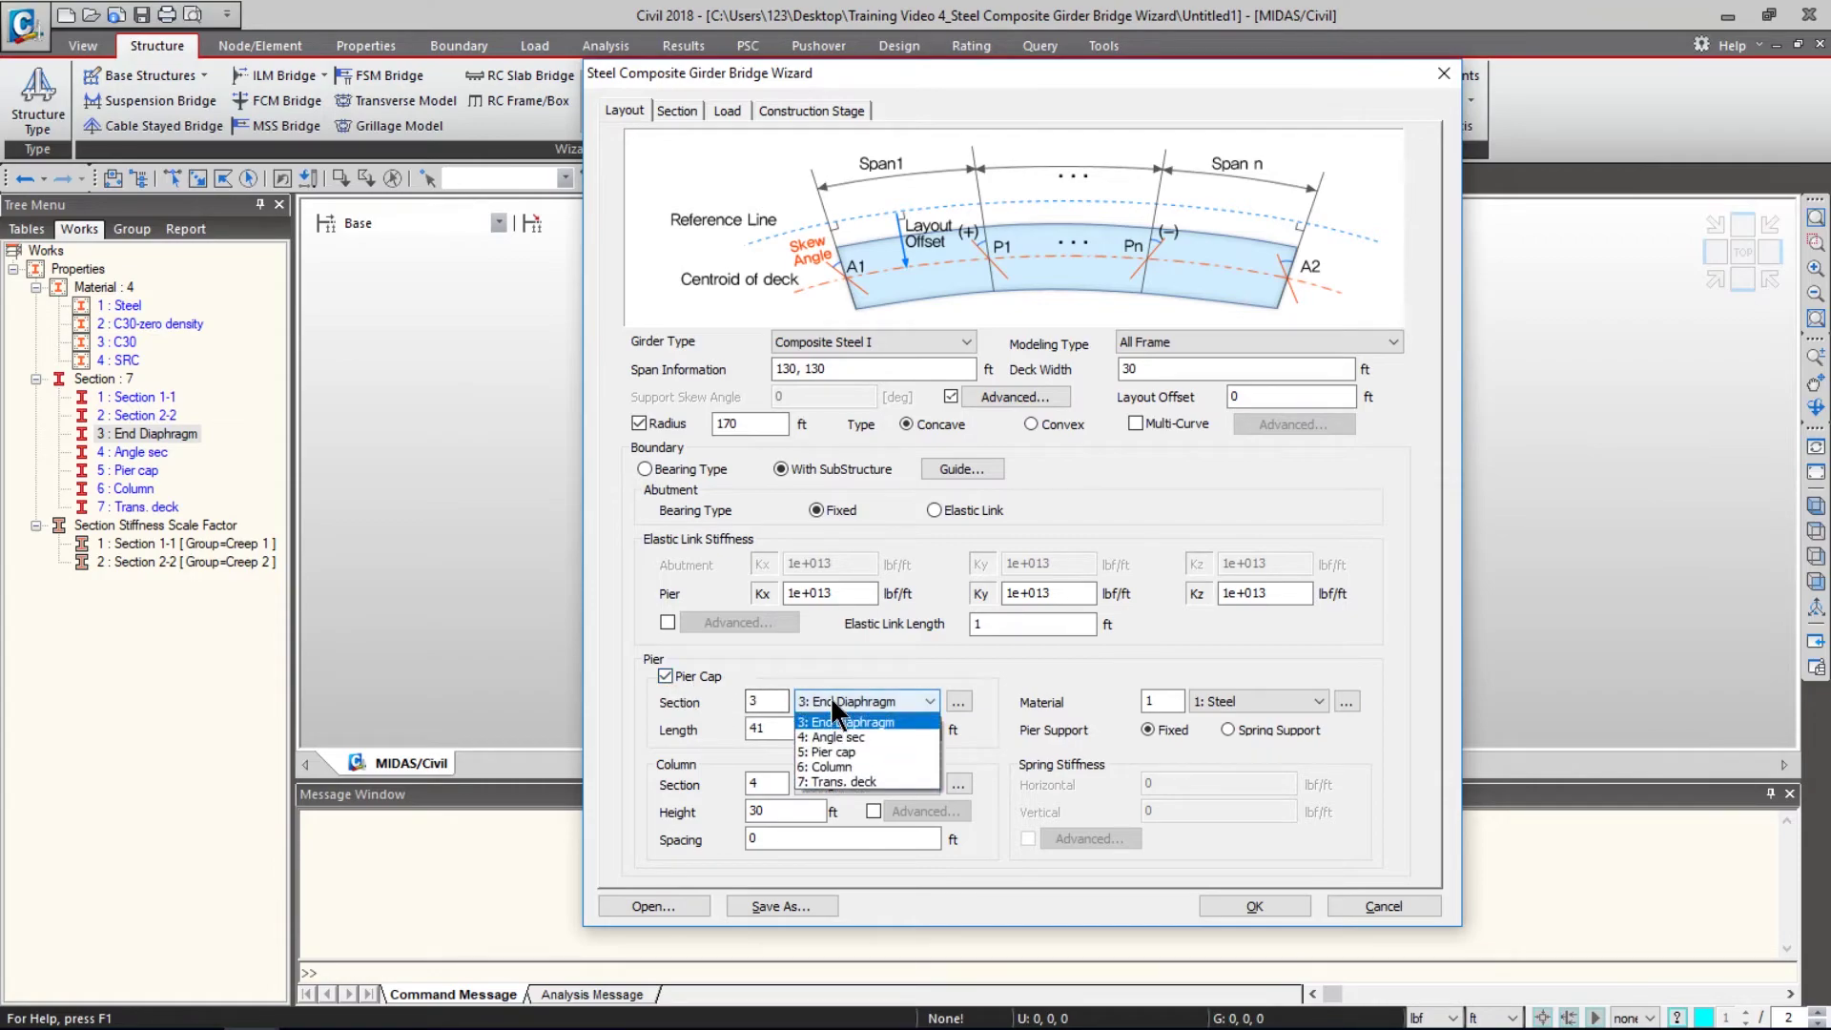
{"action": "left_click", "coordinate": [815, 753]}
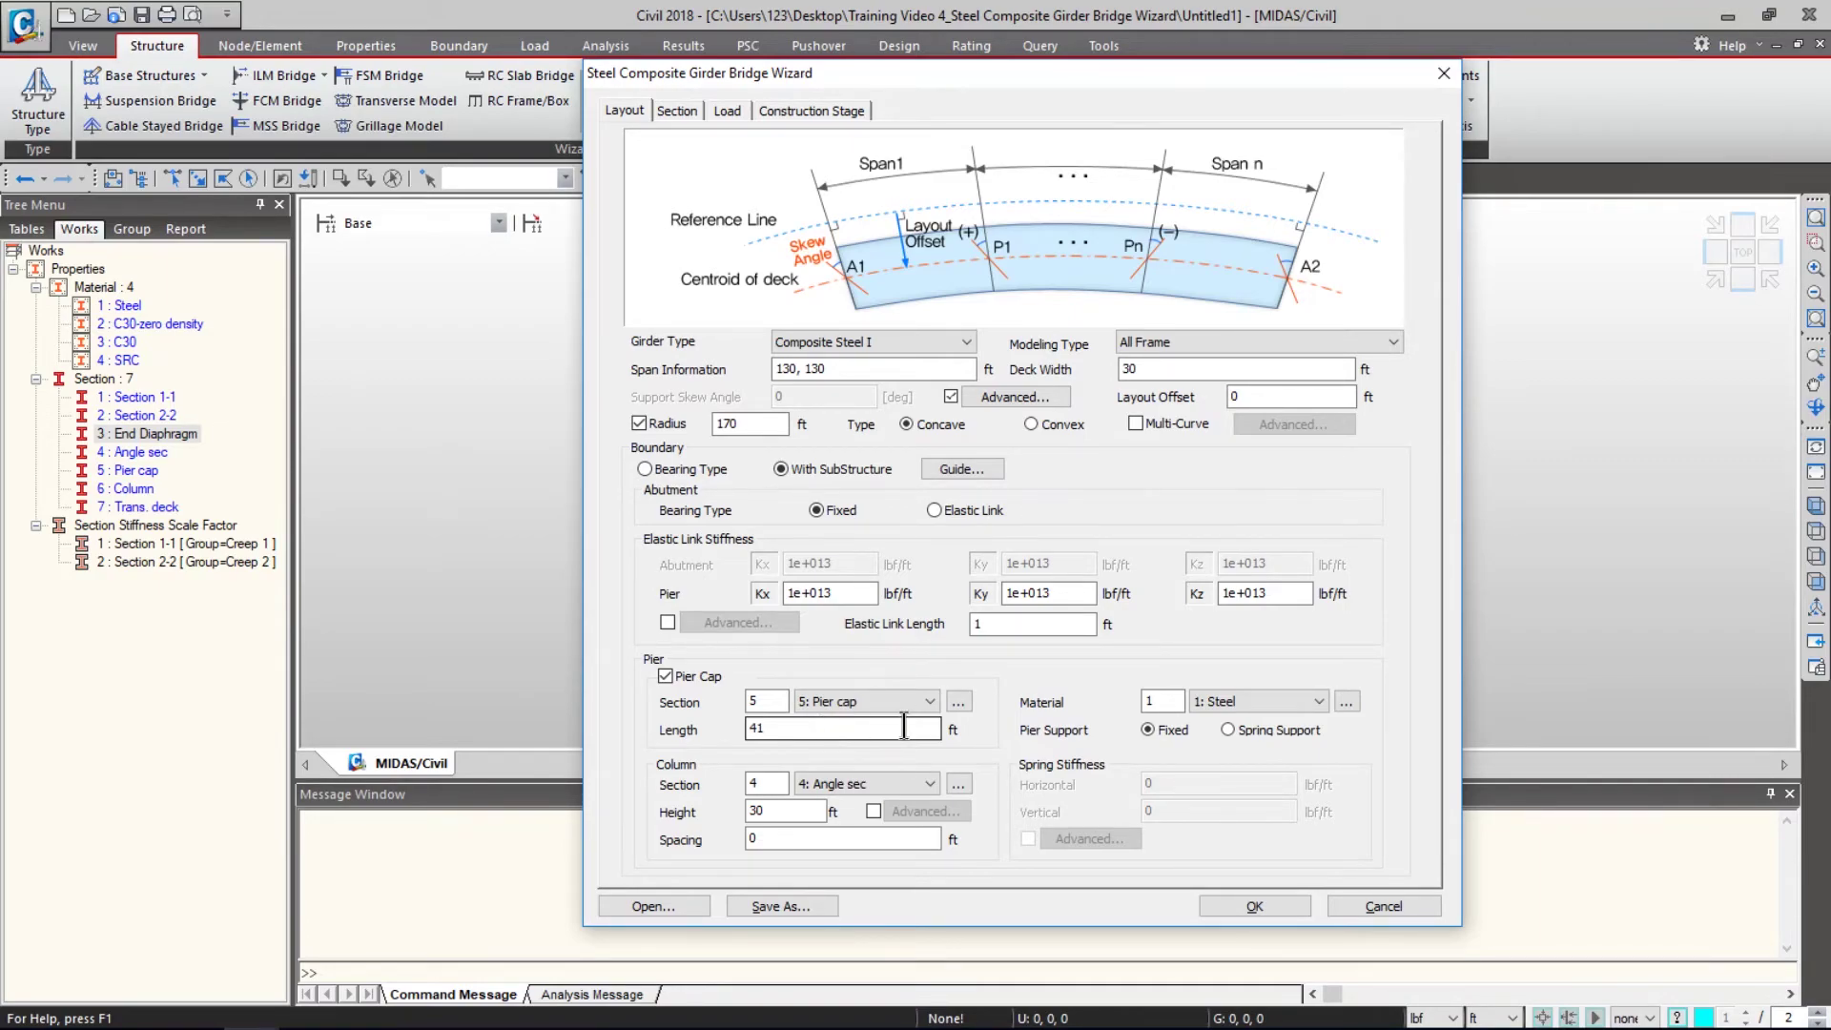
{"action": "left_click", "coordinate": [960, 702]}
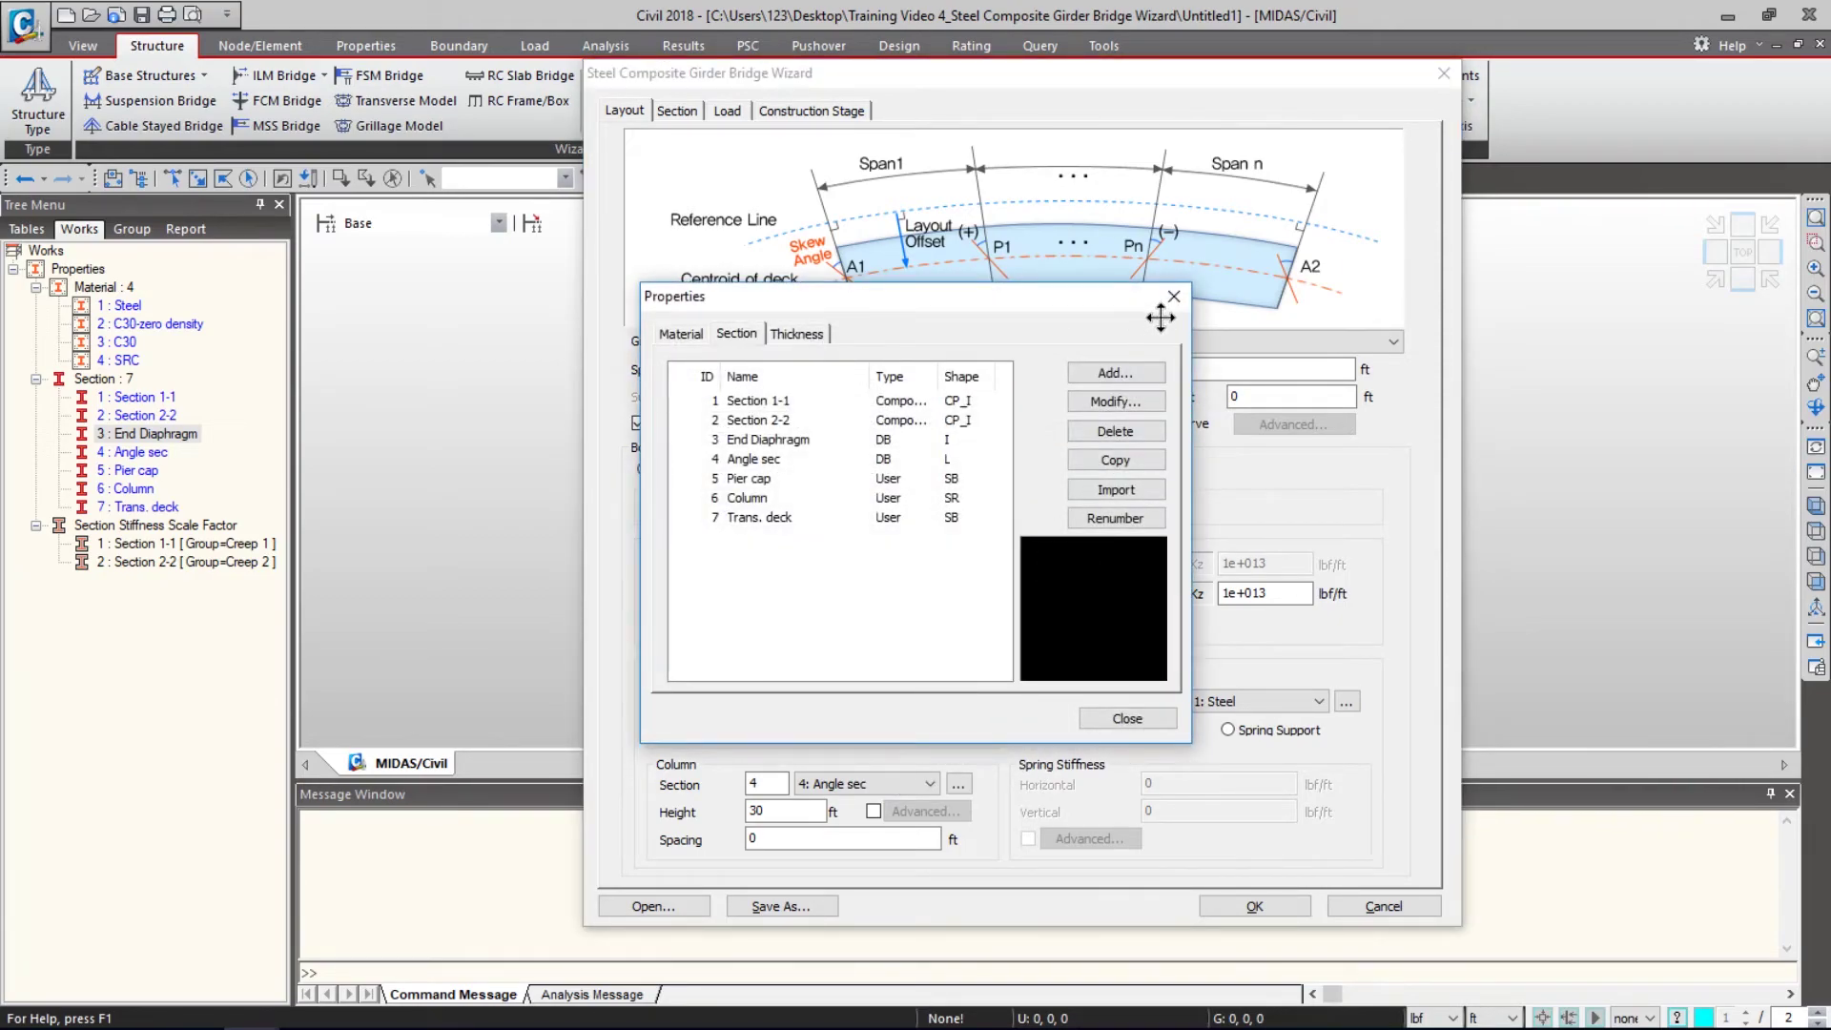
{"action": "left_click", "coordinate": [884, 396]}
{"action": "key", "text": "Escape"}
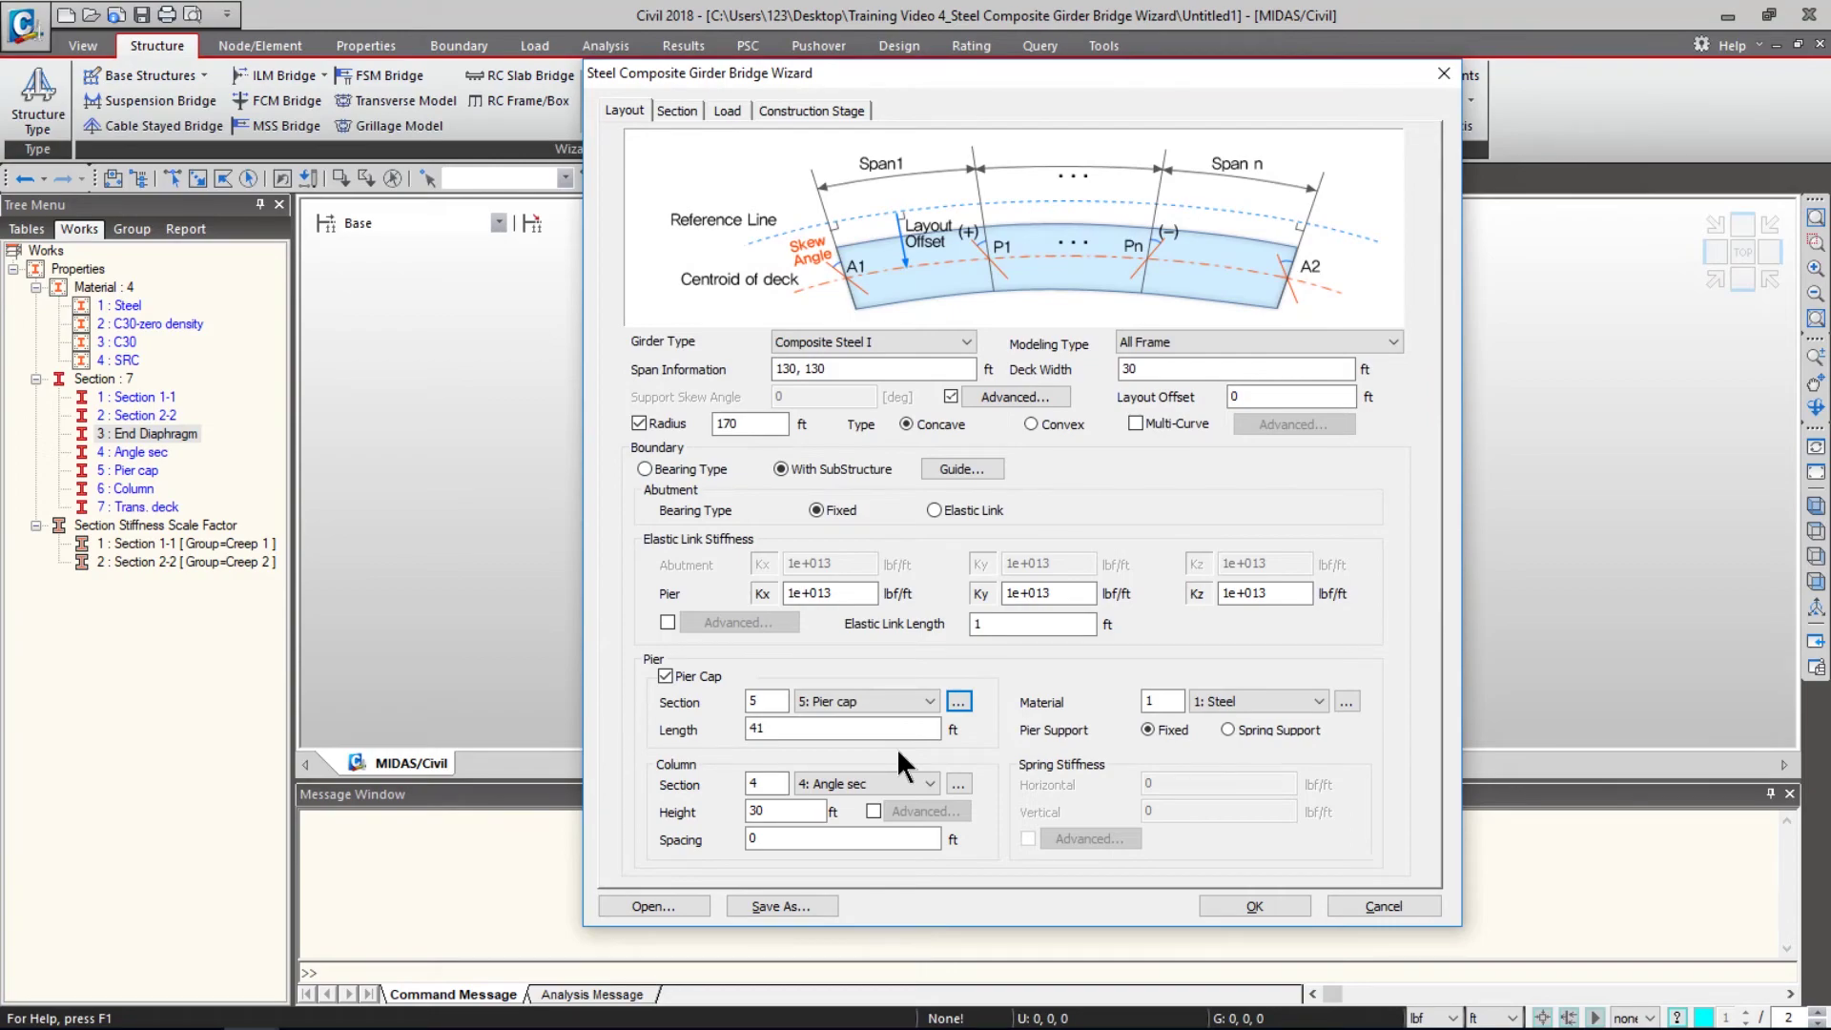
{"action": "double_click", "coordinate": [895, 734]}
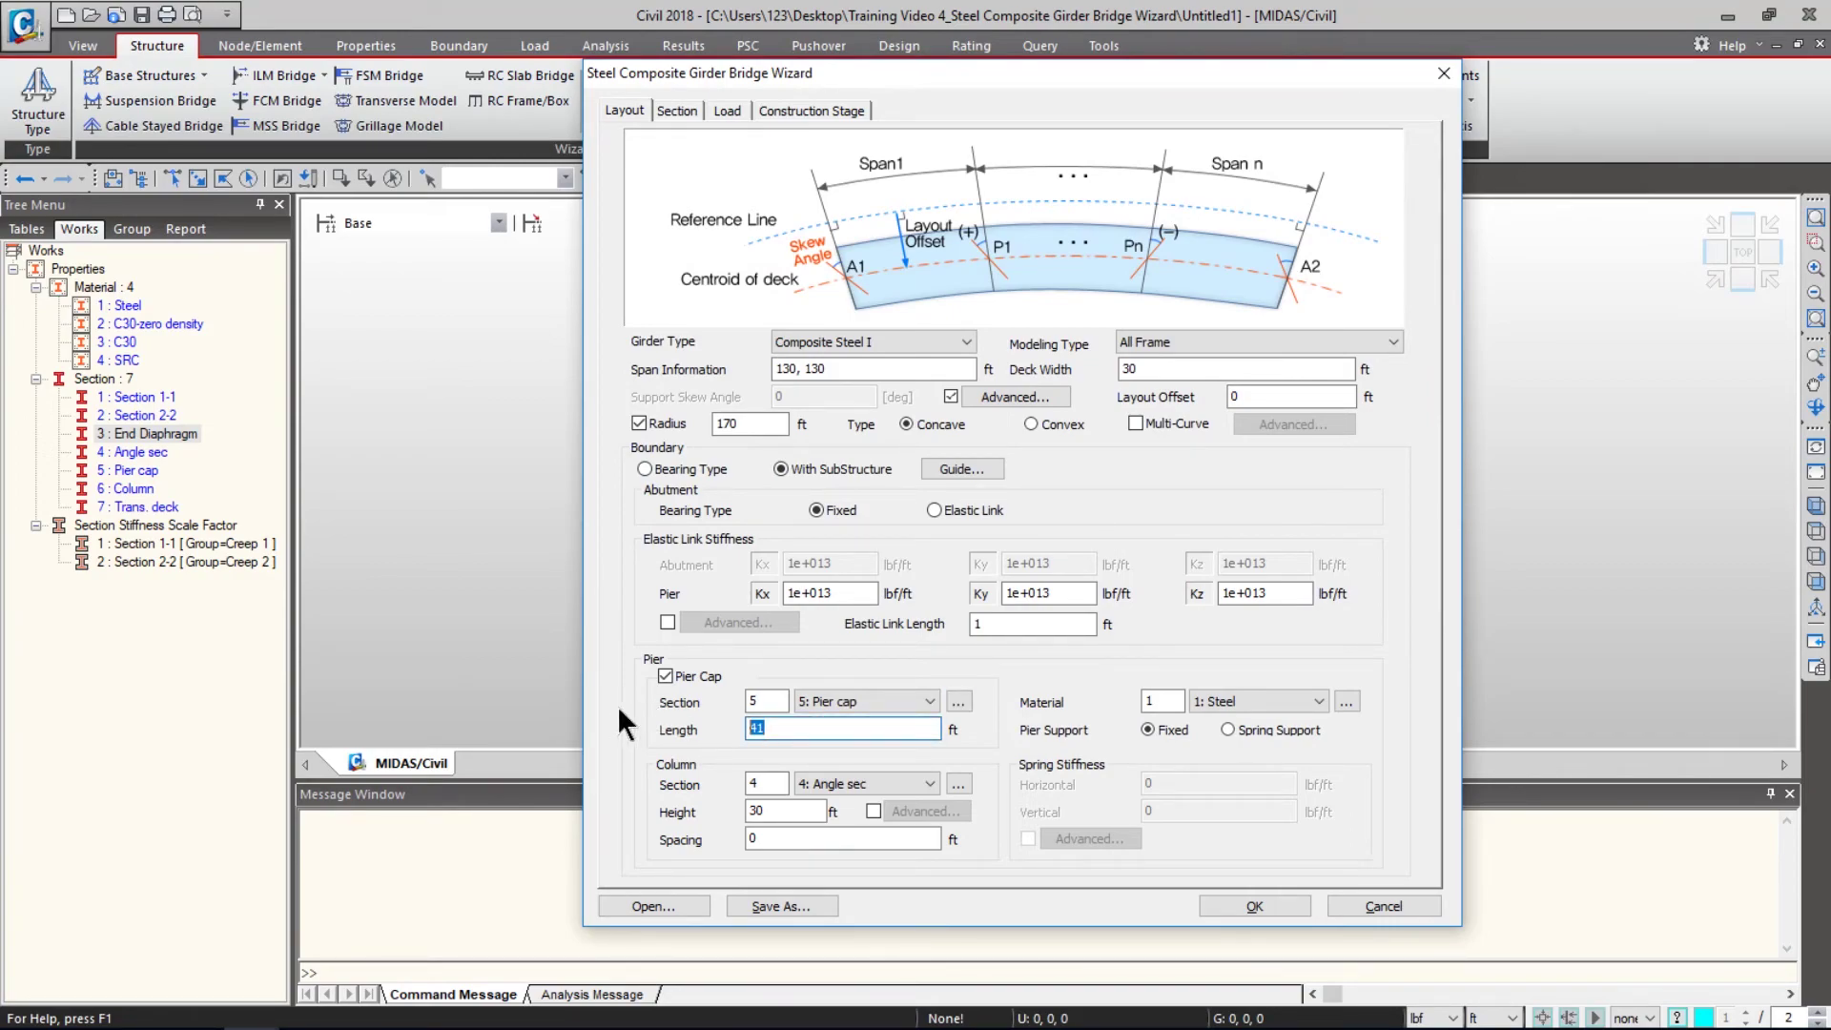
{"action": "type", "text": "40"}
- Assign section 6: Column to the pier column and set the column spacing to 0 ft
{"action": "left_click", "coordinate": [835, 777]}
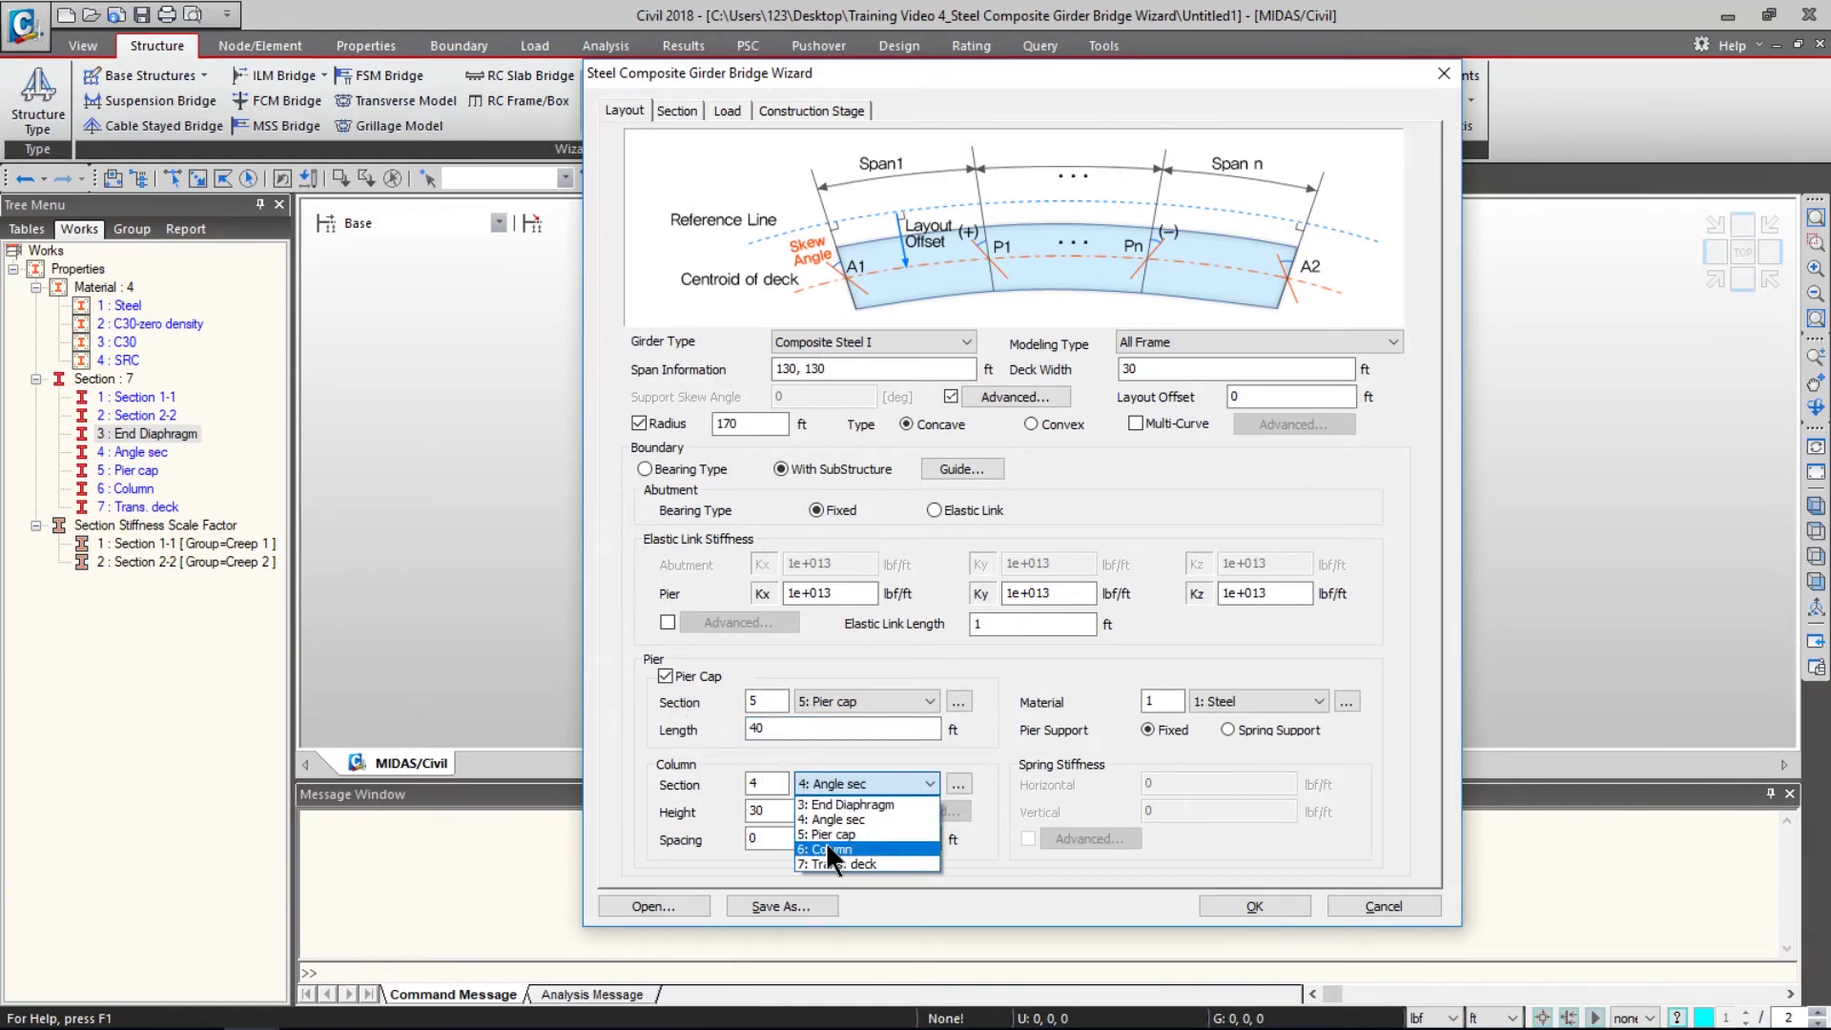
{"action": "left_click", "coordinate": [828, 849]}
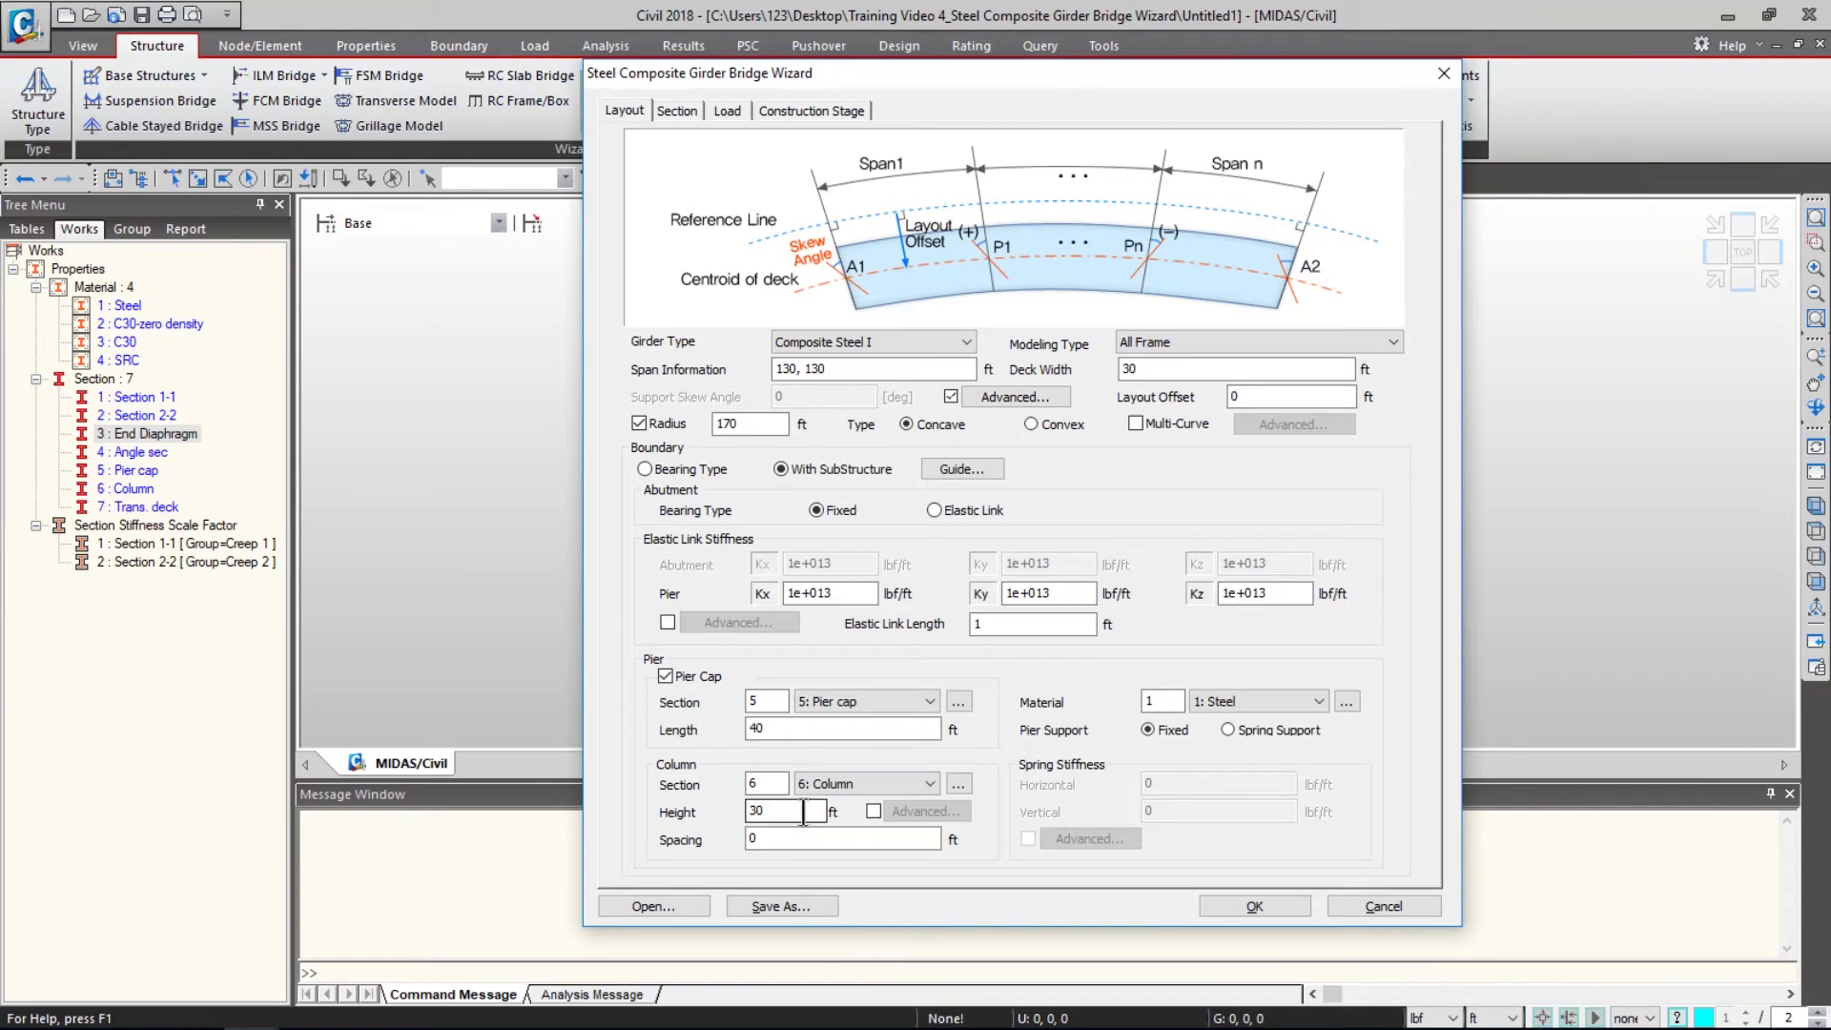
{"action": "left_click", "coordinate": [801, 812]}
{"action": "left_click", "coordinate": [790, 831]}
{"action": "left_click", "coordinate": [760, 843]}
{"action": "left_click_drag", "start_coordinate": [770, 837], "coordinate": [741, 834]}
{"action": "type", "text": "2"}
{"action": "left_click_drag", "start_coordinate": [782, 839], "coordinate": [632, 843]}
{"action": "type", "text": "0"}
- Review the section properties list, including the shapes of Section 1-1, End Diaphragm and Angle sec
{"action": "left_click", "coordinate": [957, 782]}
{"action": "left_click", "coordinate": [804, 401]}
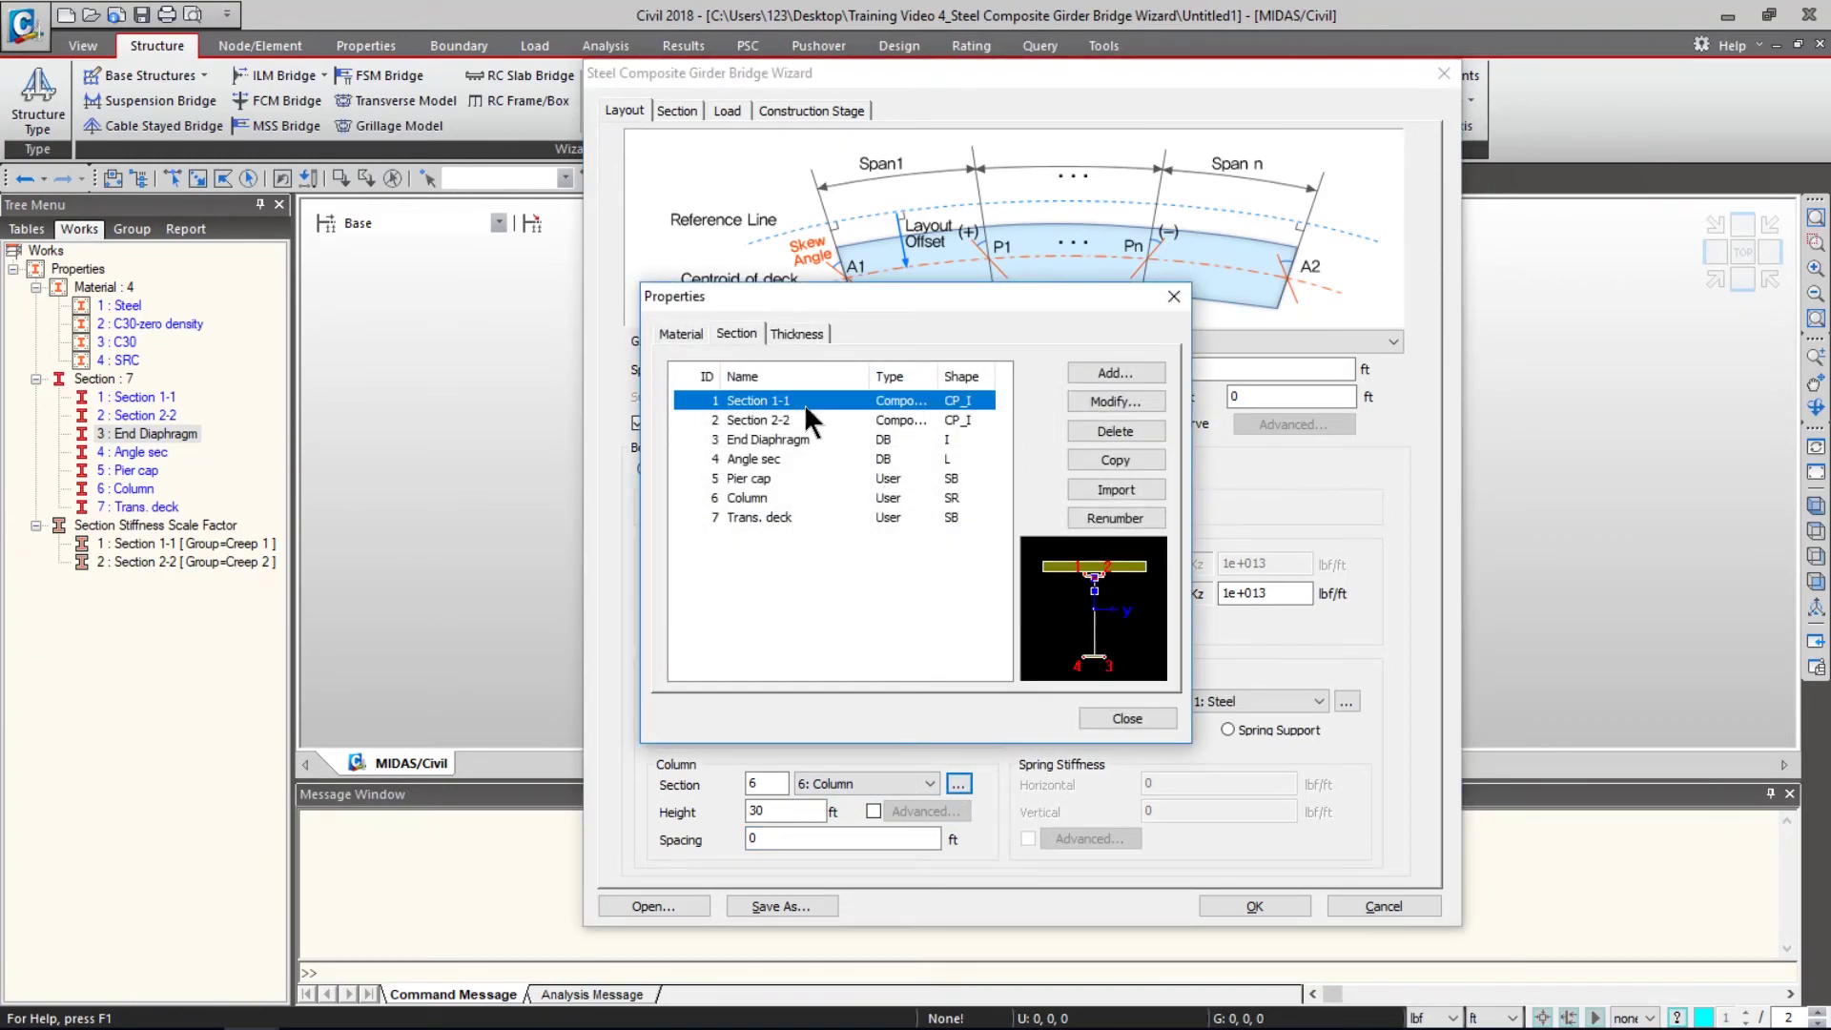
{"action": "left_click", "coordinate": [804, 440]}
{"action": "left_click", "coordinate": [804, 460]}
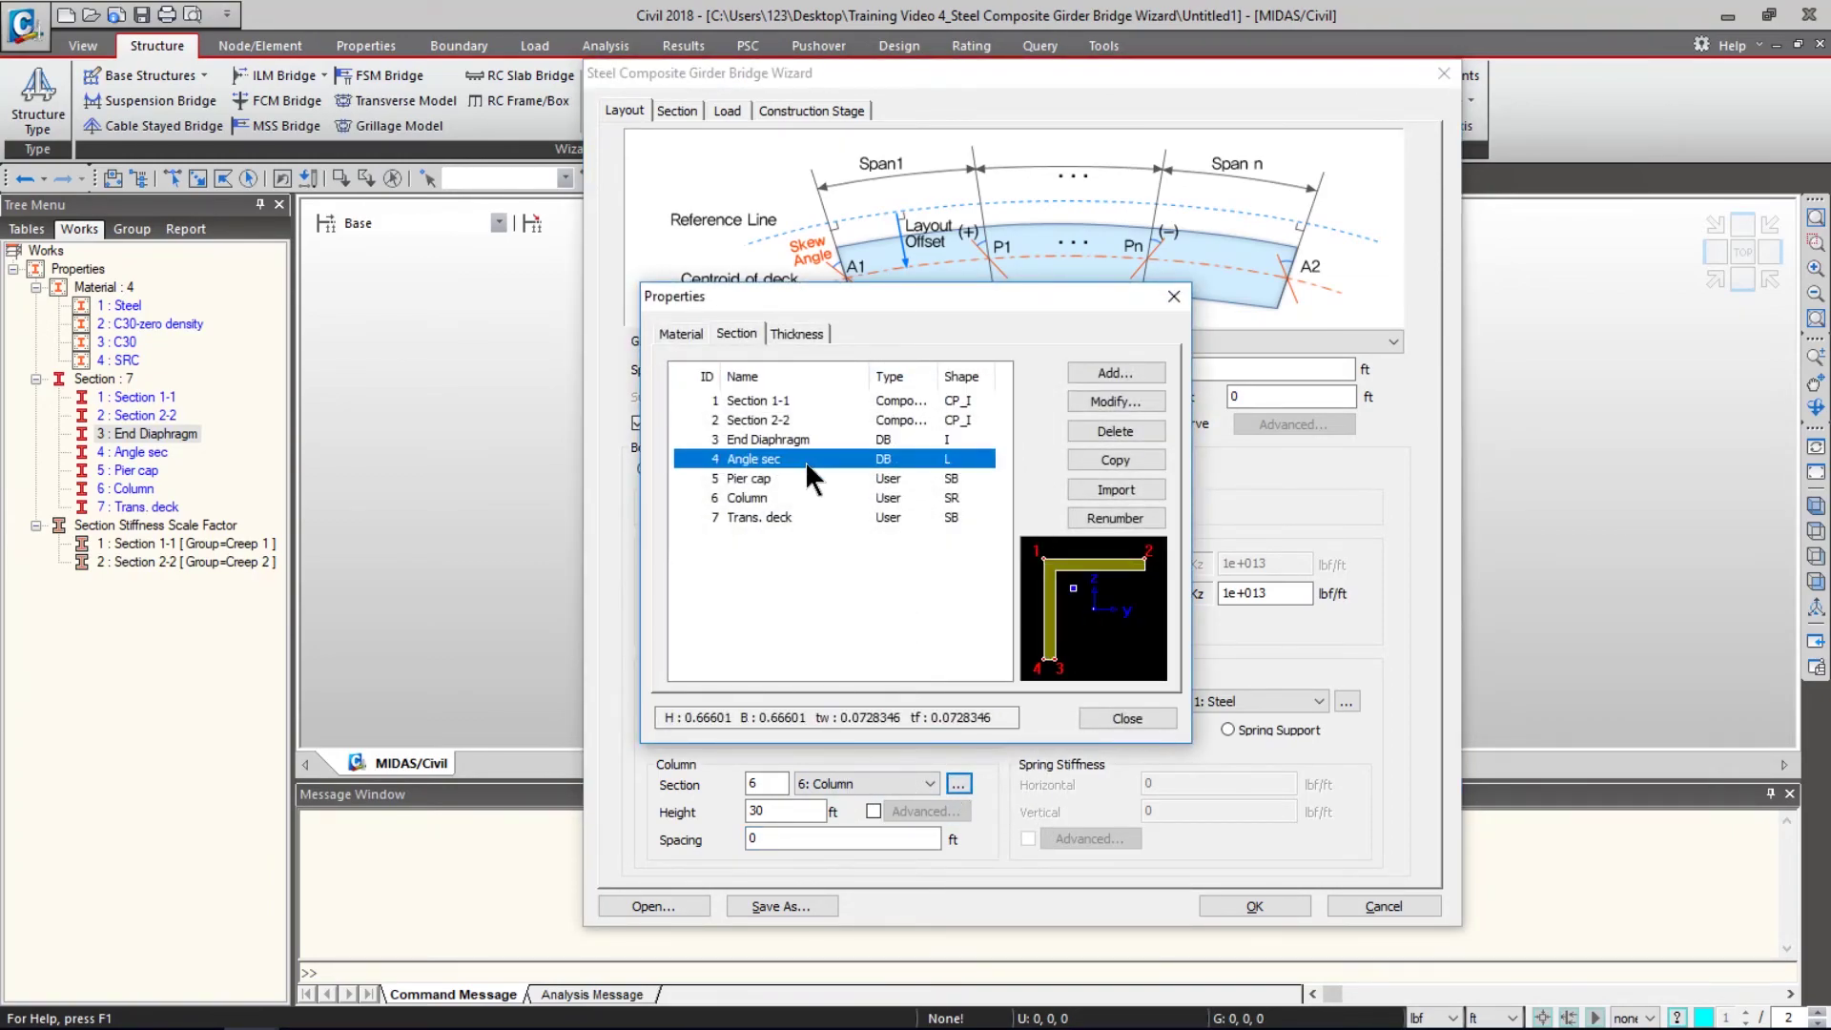
{"action": "left_click", "coordinate": [1131, 718]}
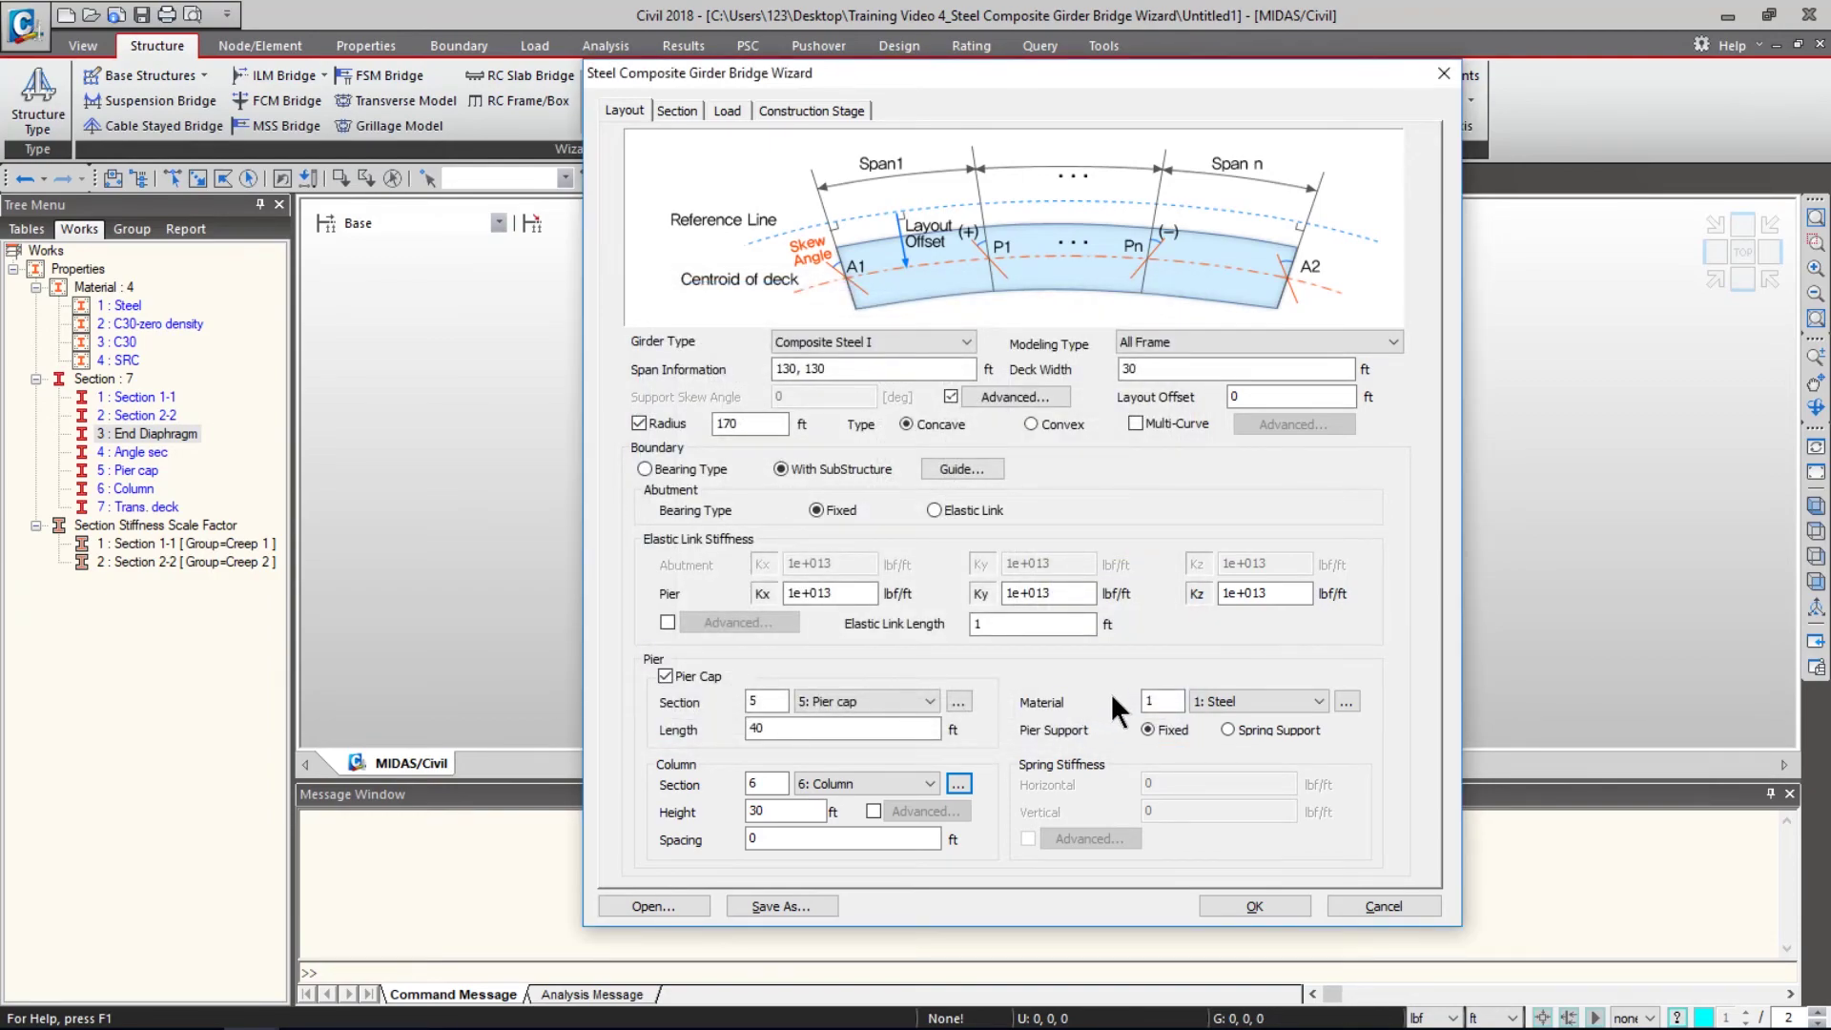
- Set the pier material to 3: C30 and open the list of defined materials
{"action": "left_click", "coordinate": [1218, 706]}
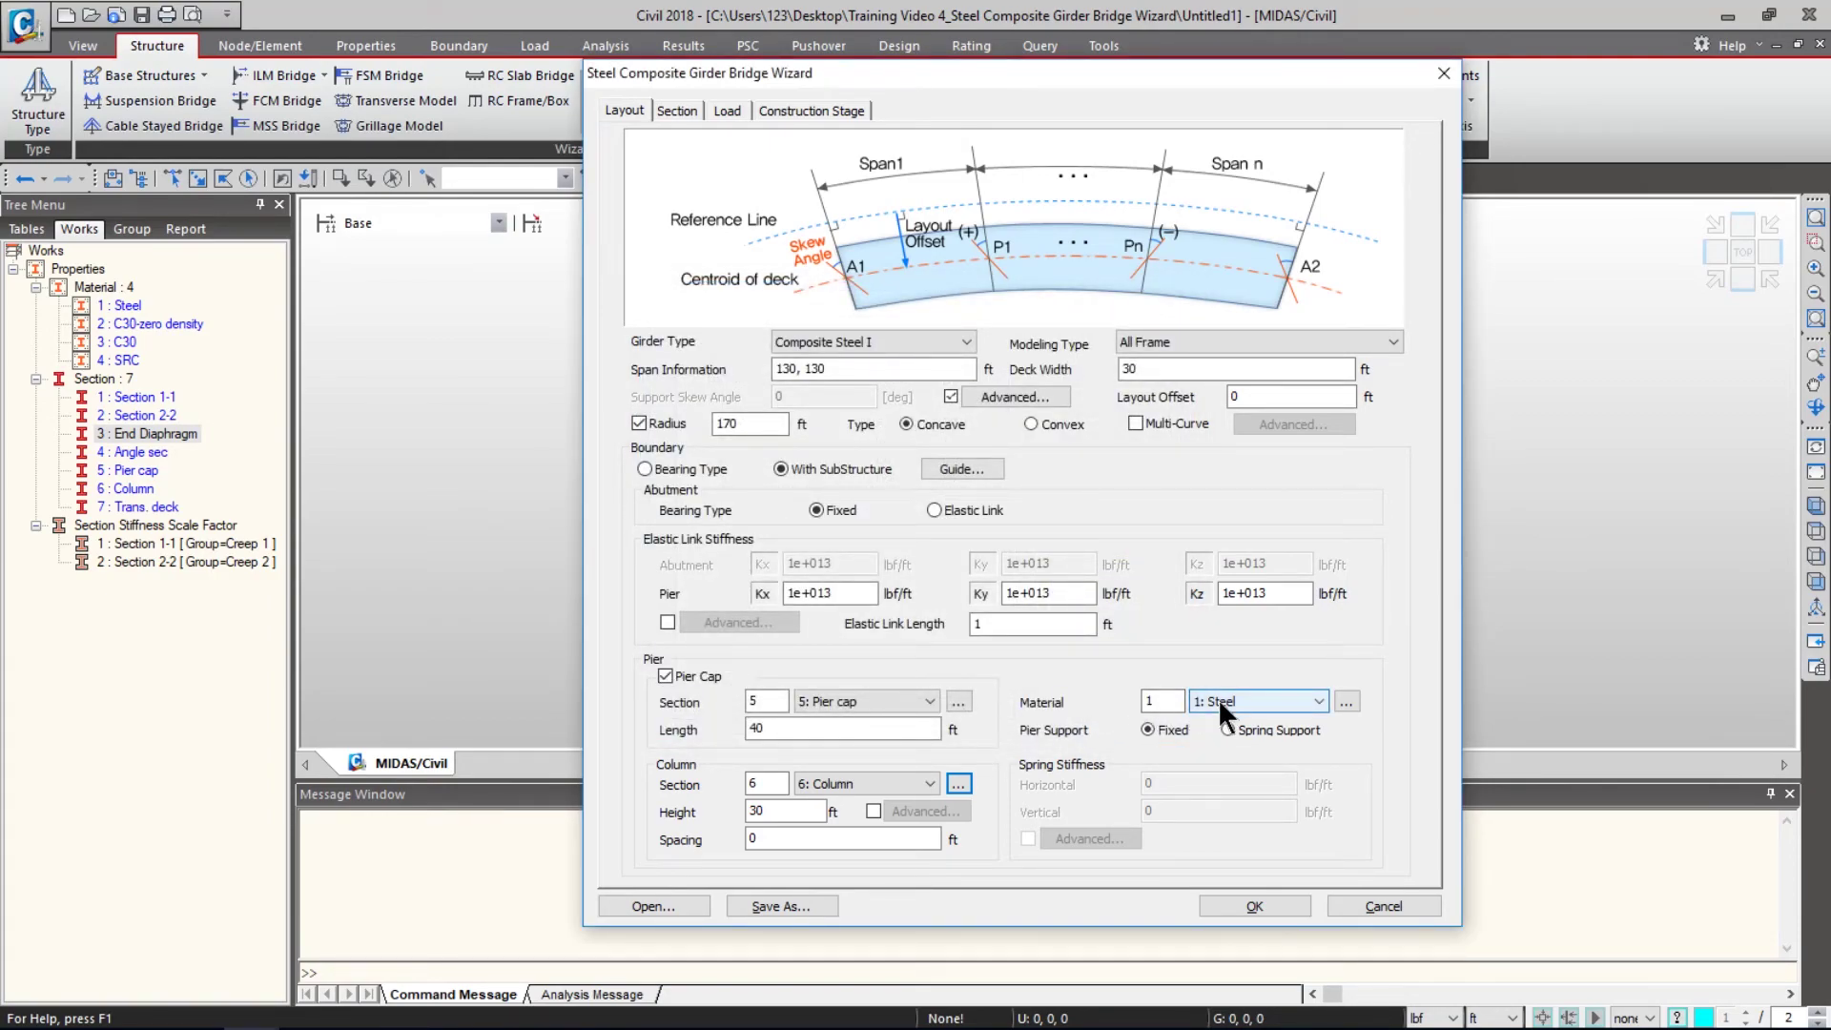
{"action": "left_click", "coordinate": [1218, 701]}
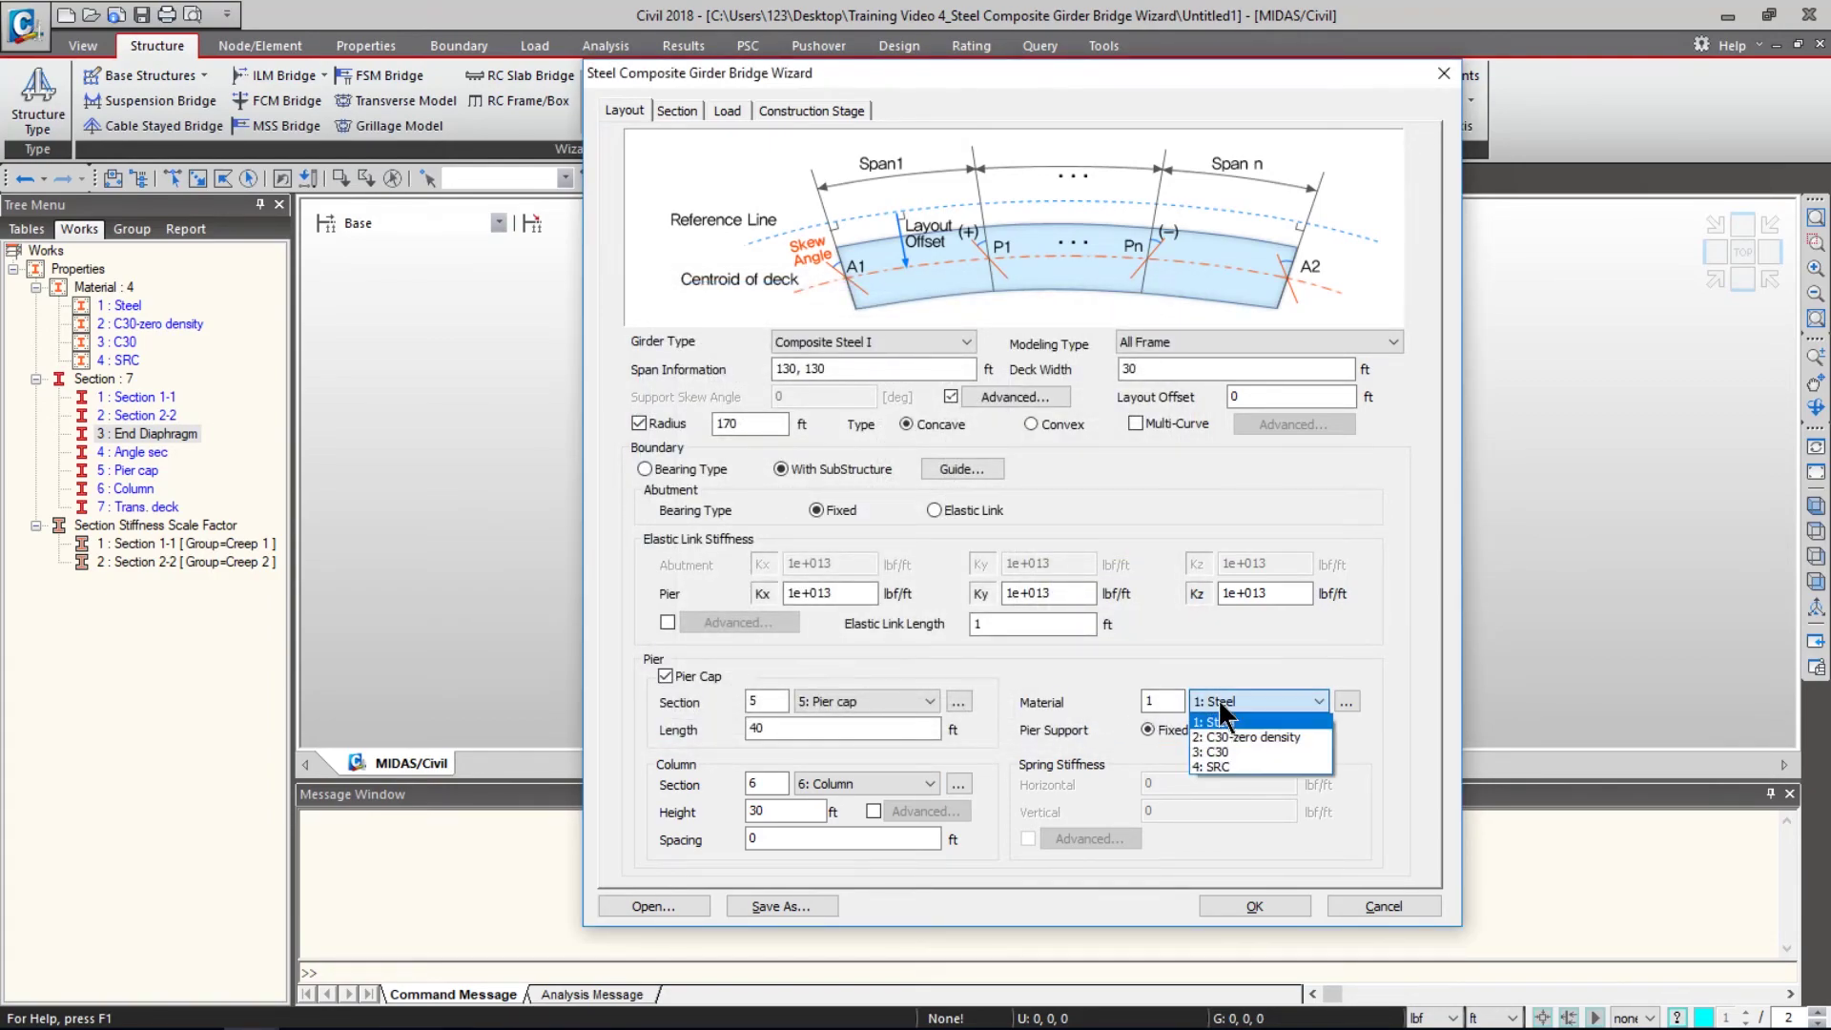
{"action": "left_click", "coordinate": [1213, 752]}
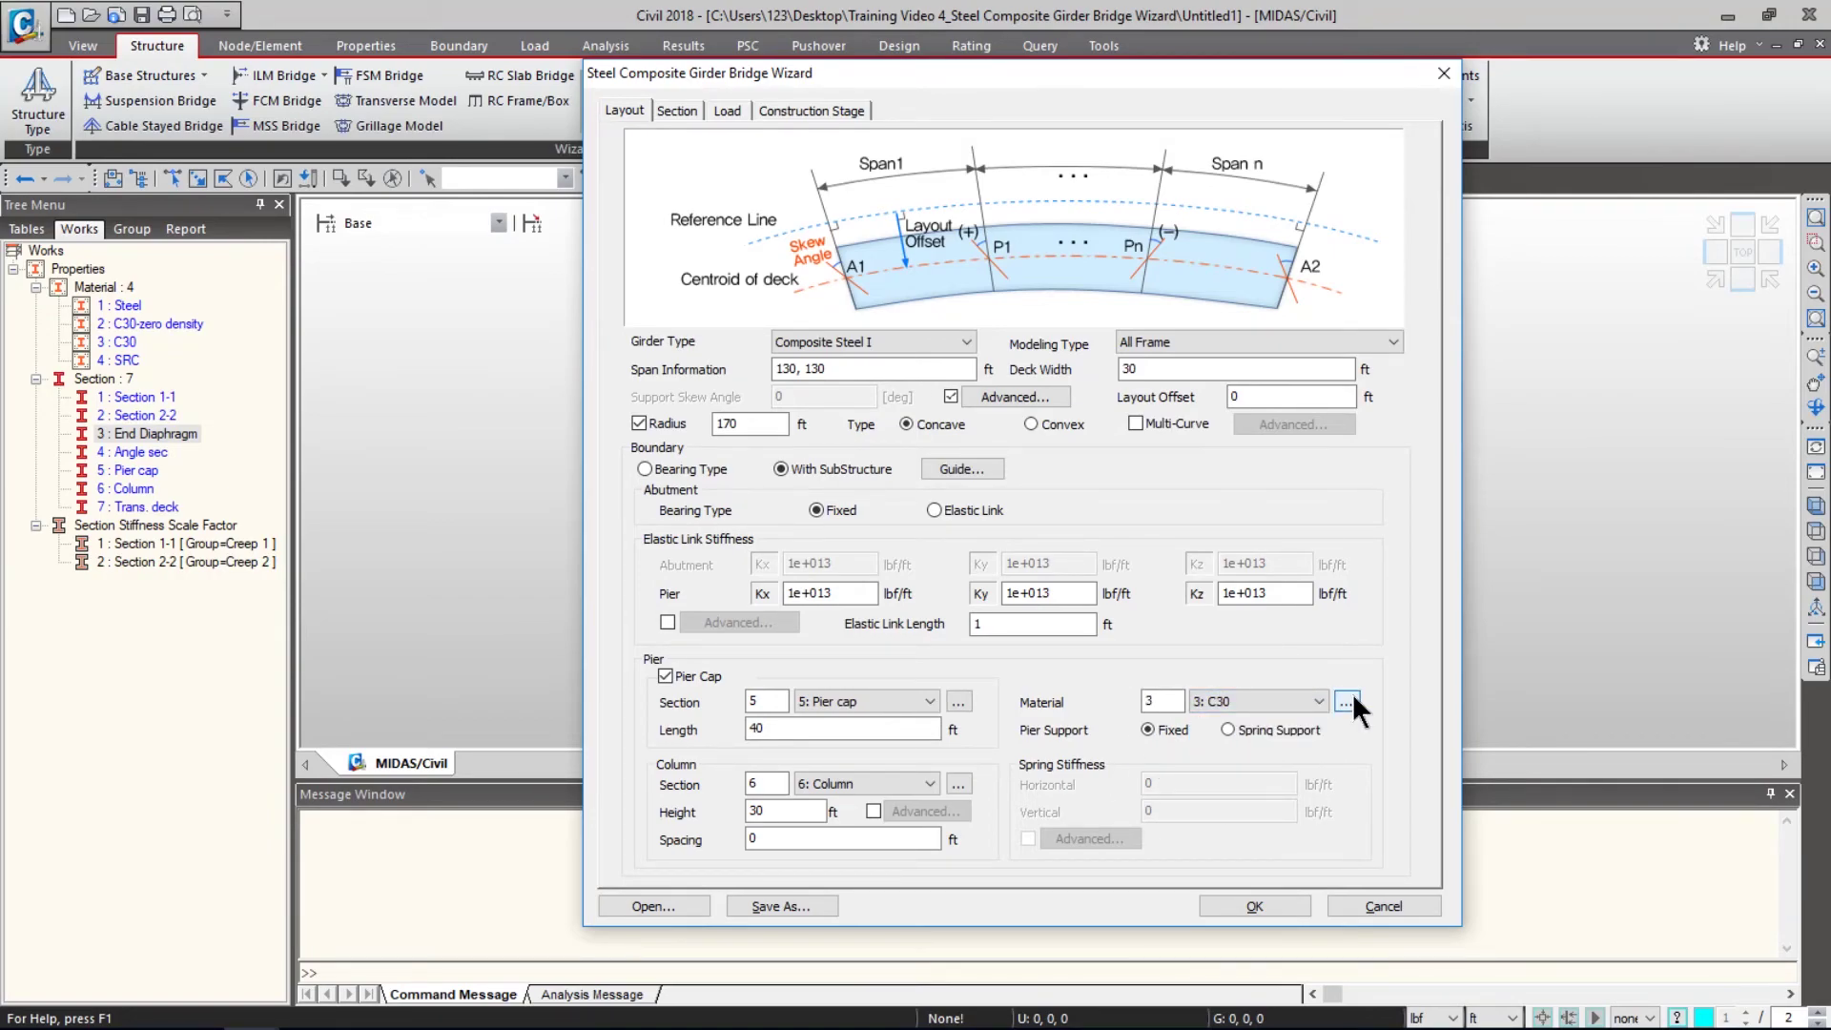
{"action": "left_click", "coordinate": [1350, 699]}
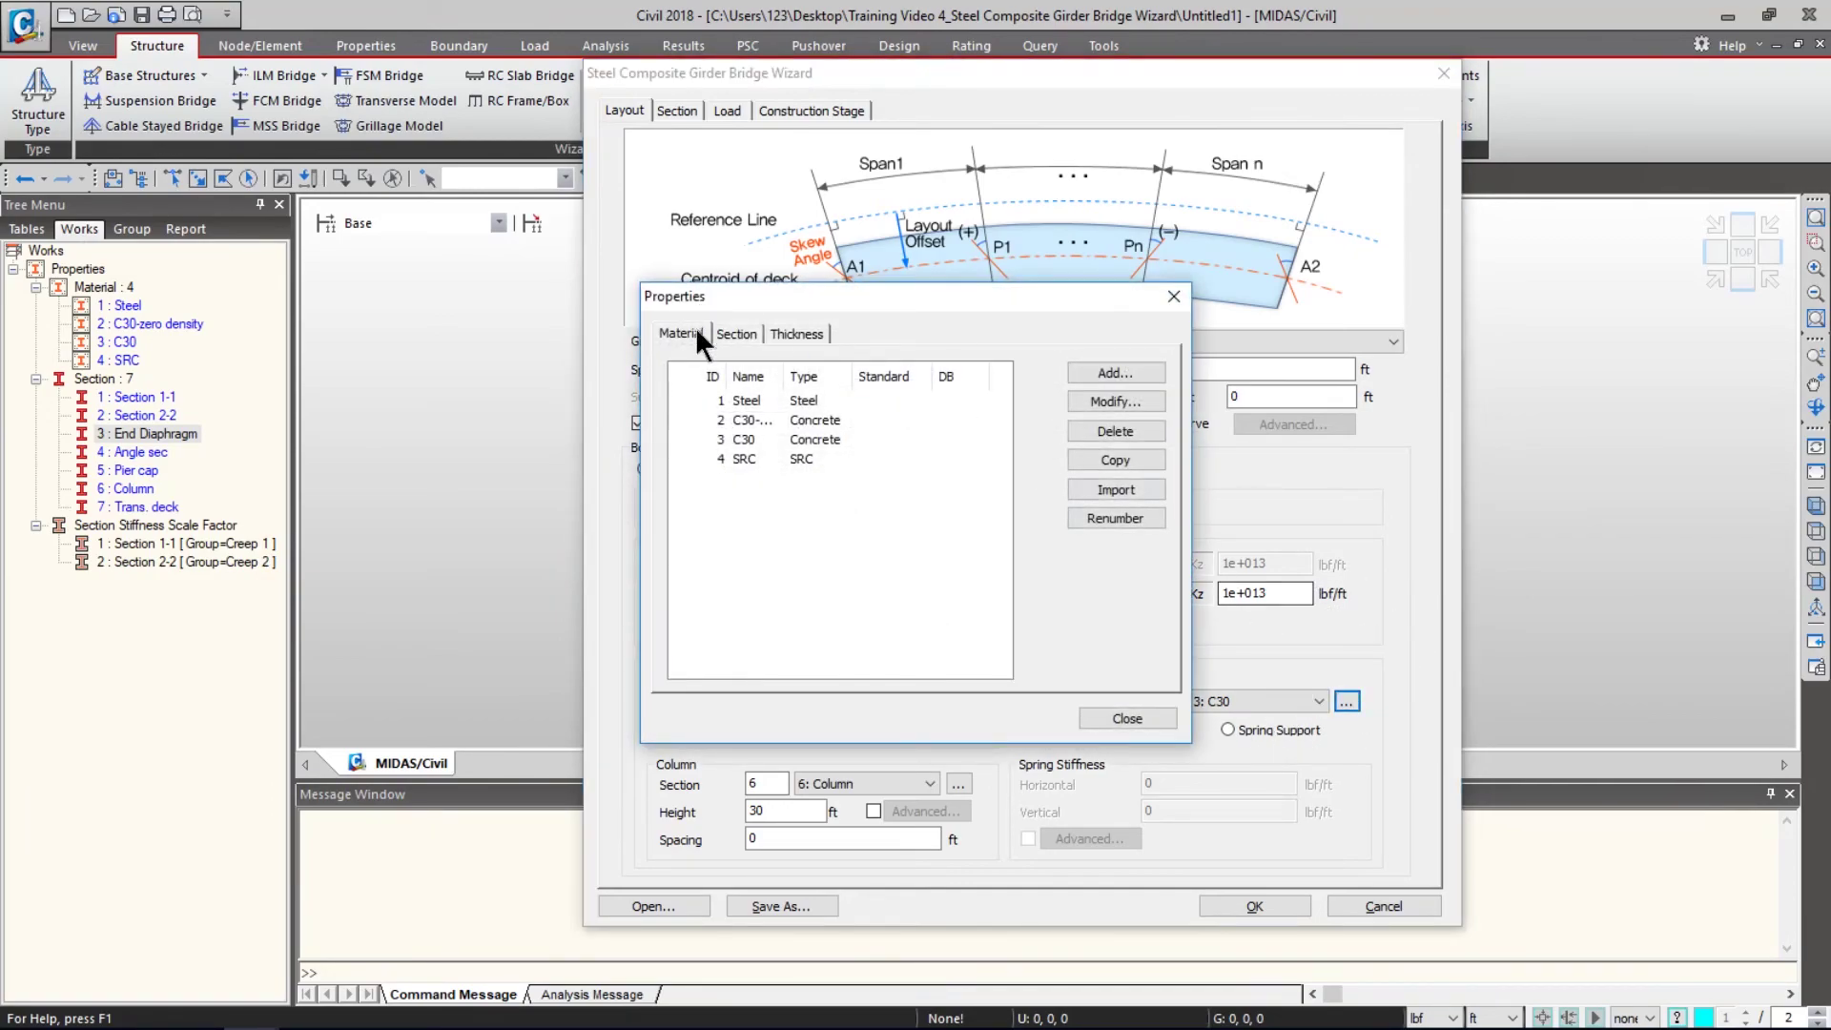
- Review the four defined materials, Steel, C30-zero density, C30 and SRC, and return to the wizard's layout settings
{"action": "left_click", "coordinate": [771, 398]}
{"action": "left_click", "coordinate": [772, 420]}
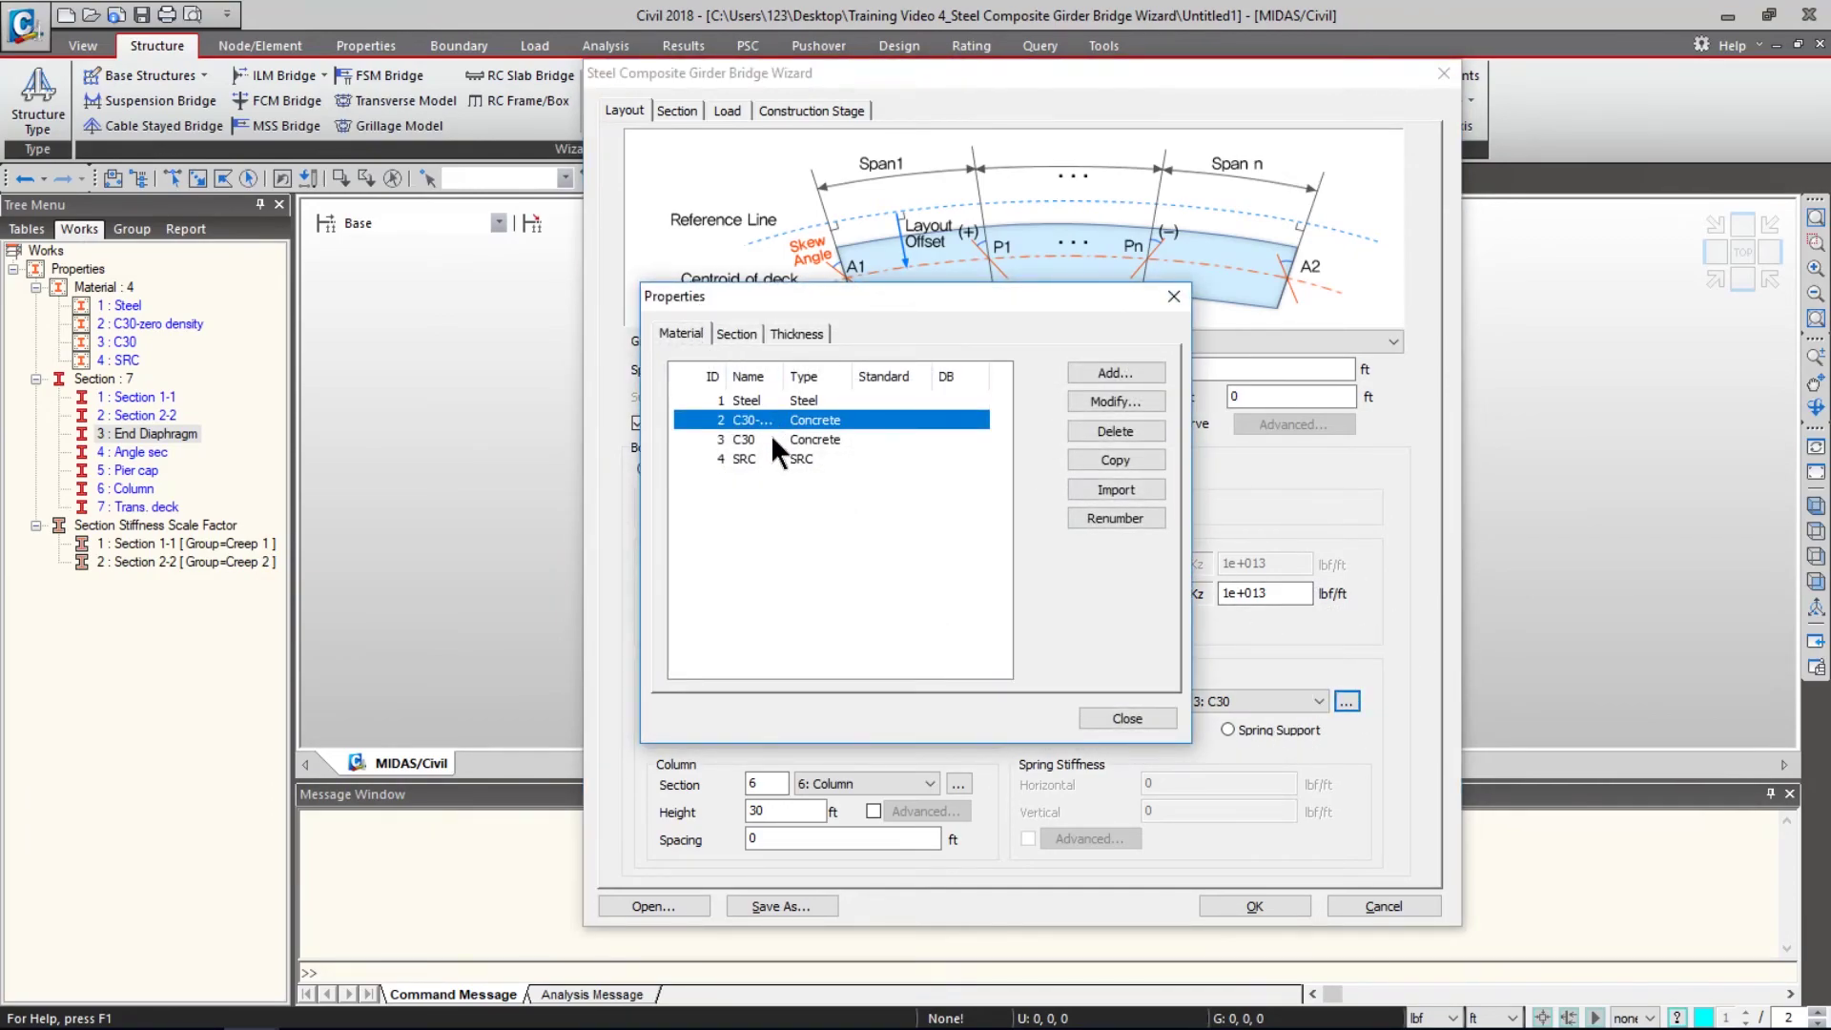
{"action": "left_click", "coordinate": [772, 439]}
{"action": "left_click", "coordinate": [773, 457]}
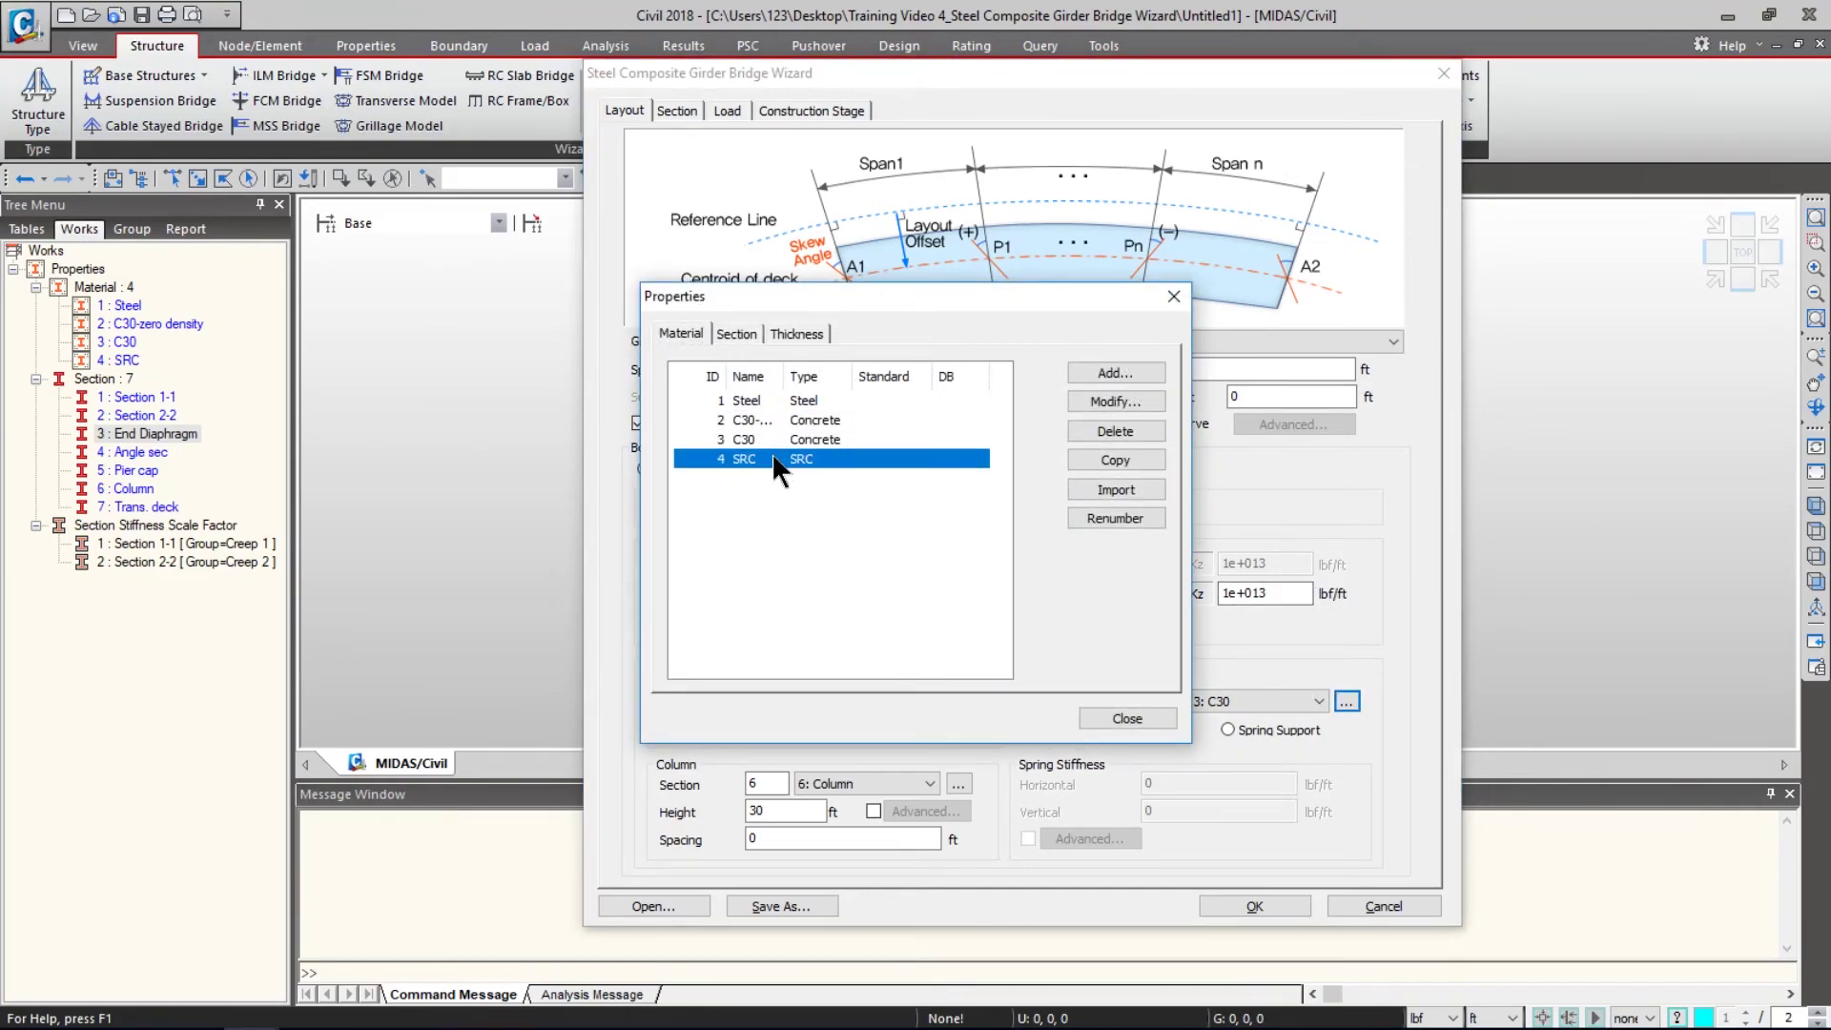
{"action": "left_click", "coordinate": [1172, 721]}
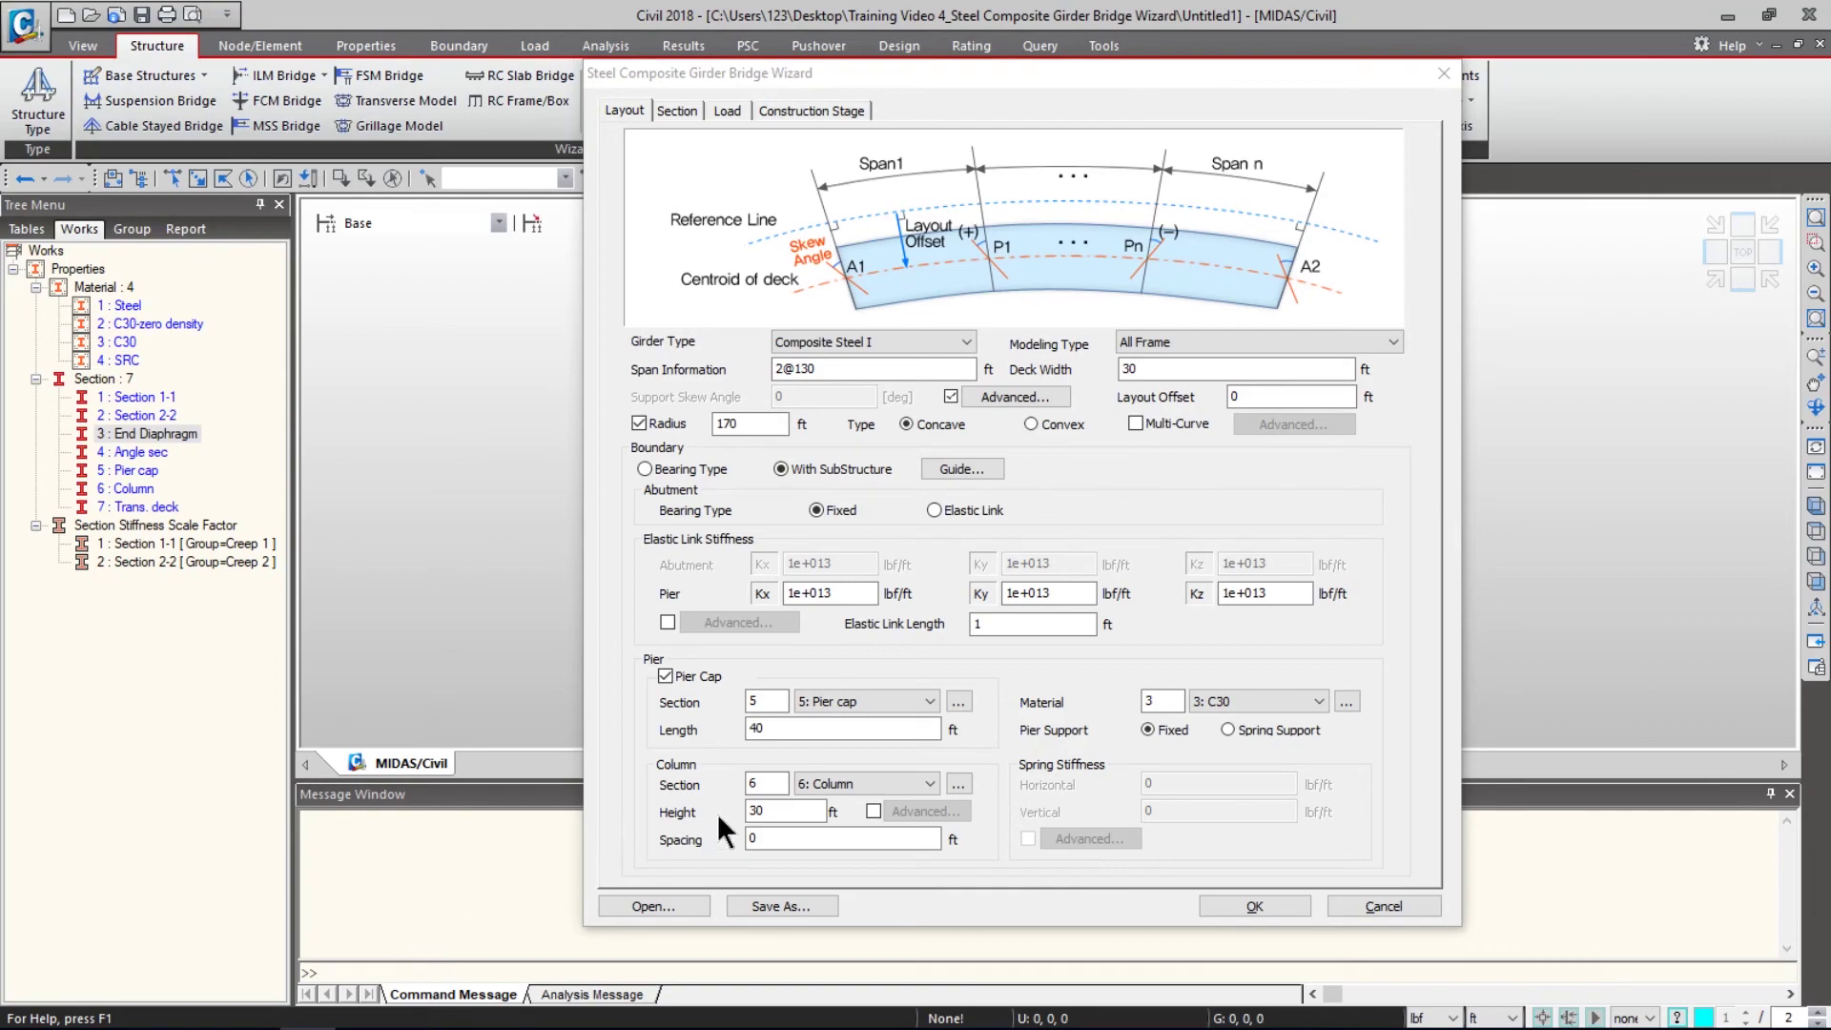
- Save the wizard data as "Training Video 4_Steel Composite Girer Bridge Wizard 4" and generate the bridge model from the wizard
{"action": "left_click", "coordinate": [797, 896]}
{"action": "left_click", "coordinate": [971, 378]}
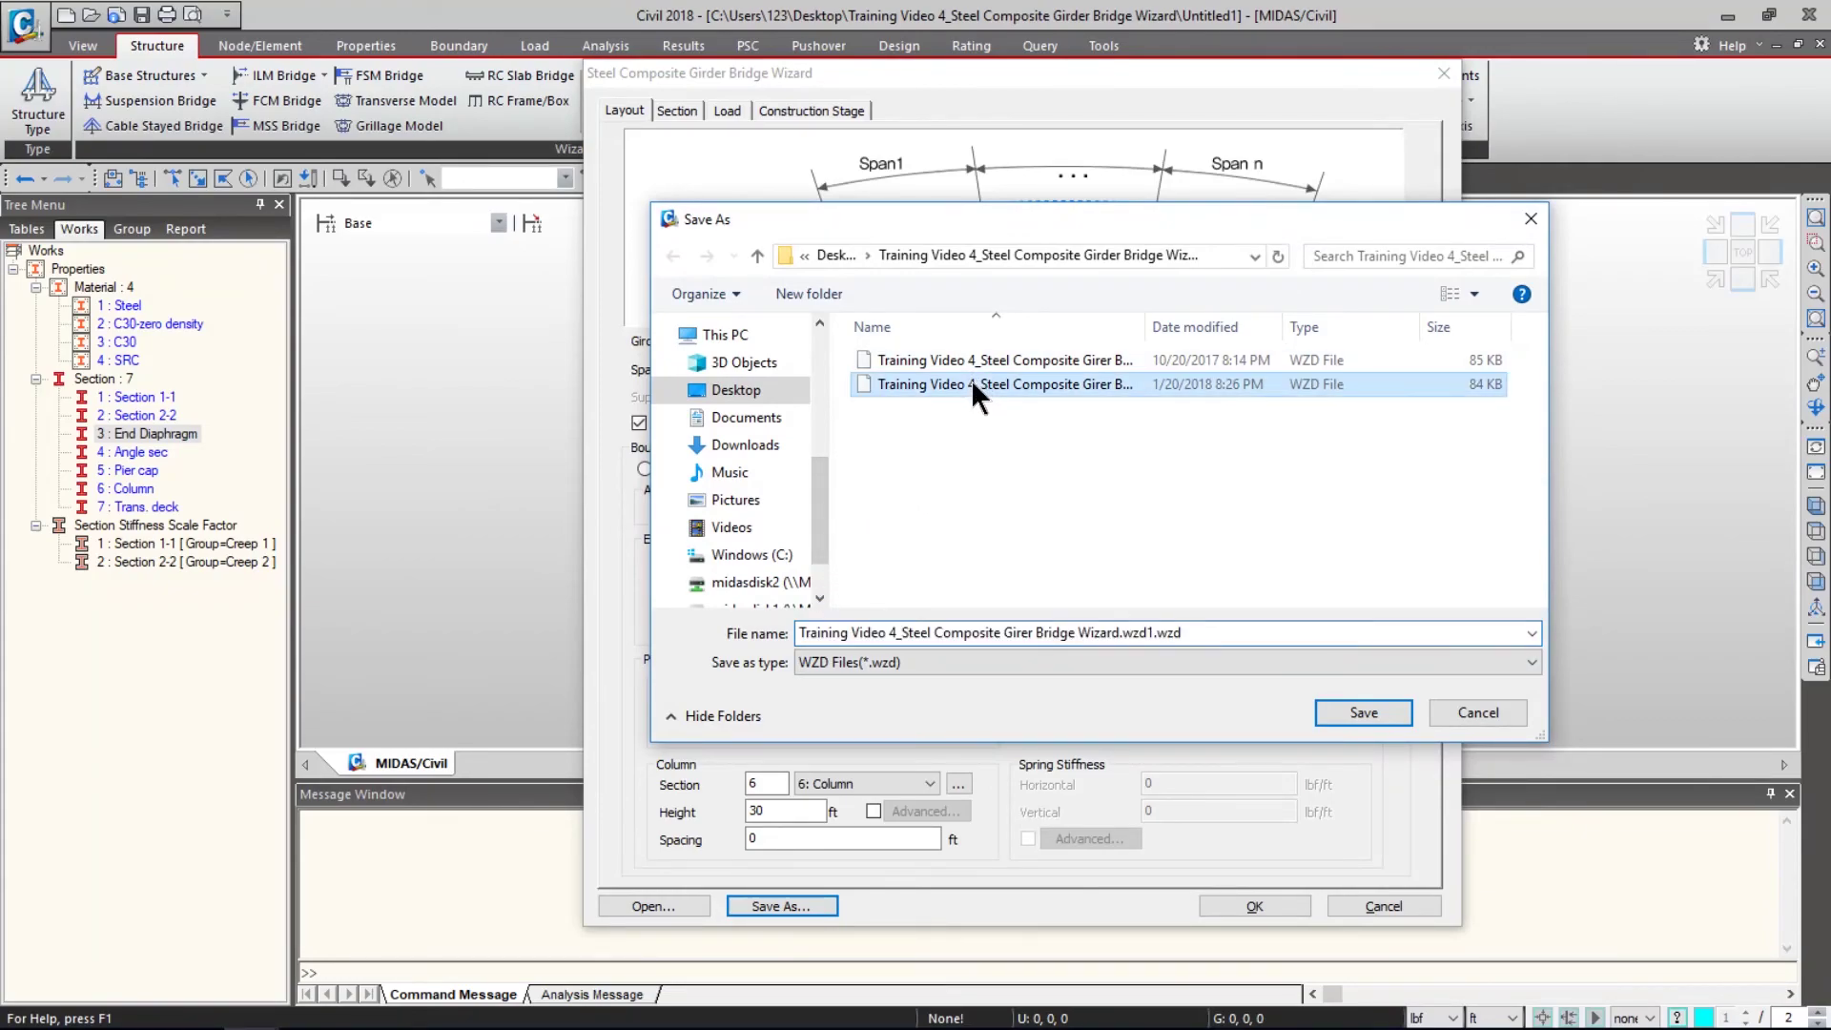
{"action": "left_click", "coordinate": [1104, 632]}
{"action": "key", "text": "ctrl+a"}
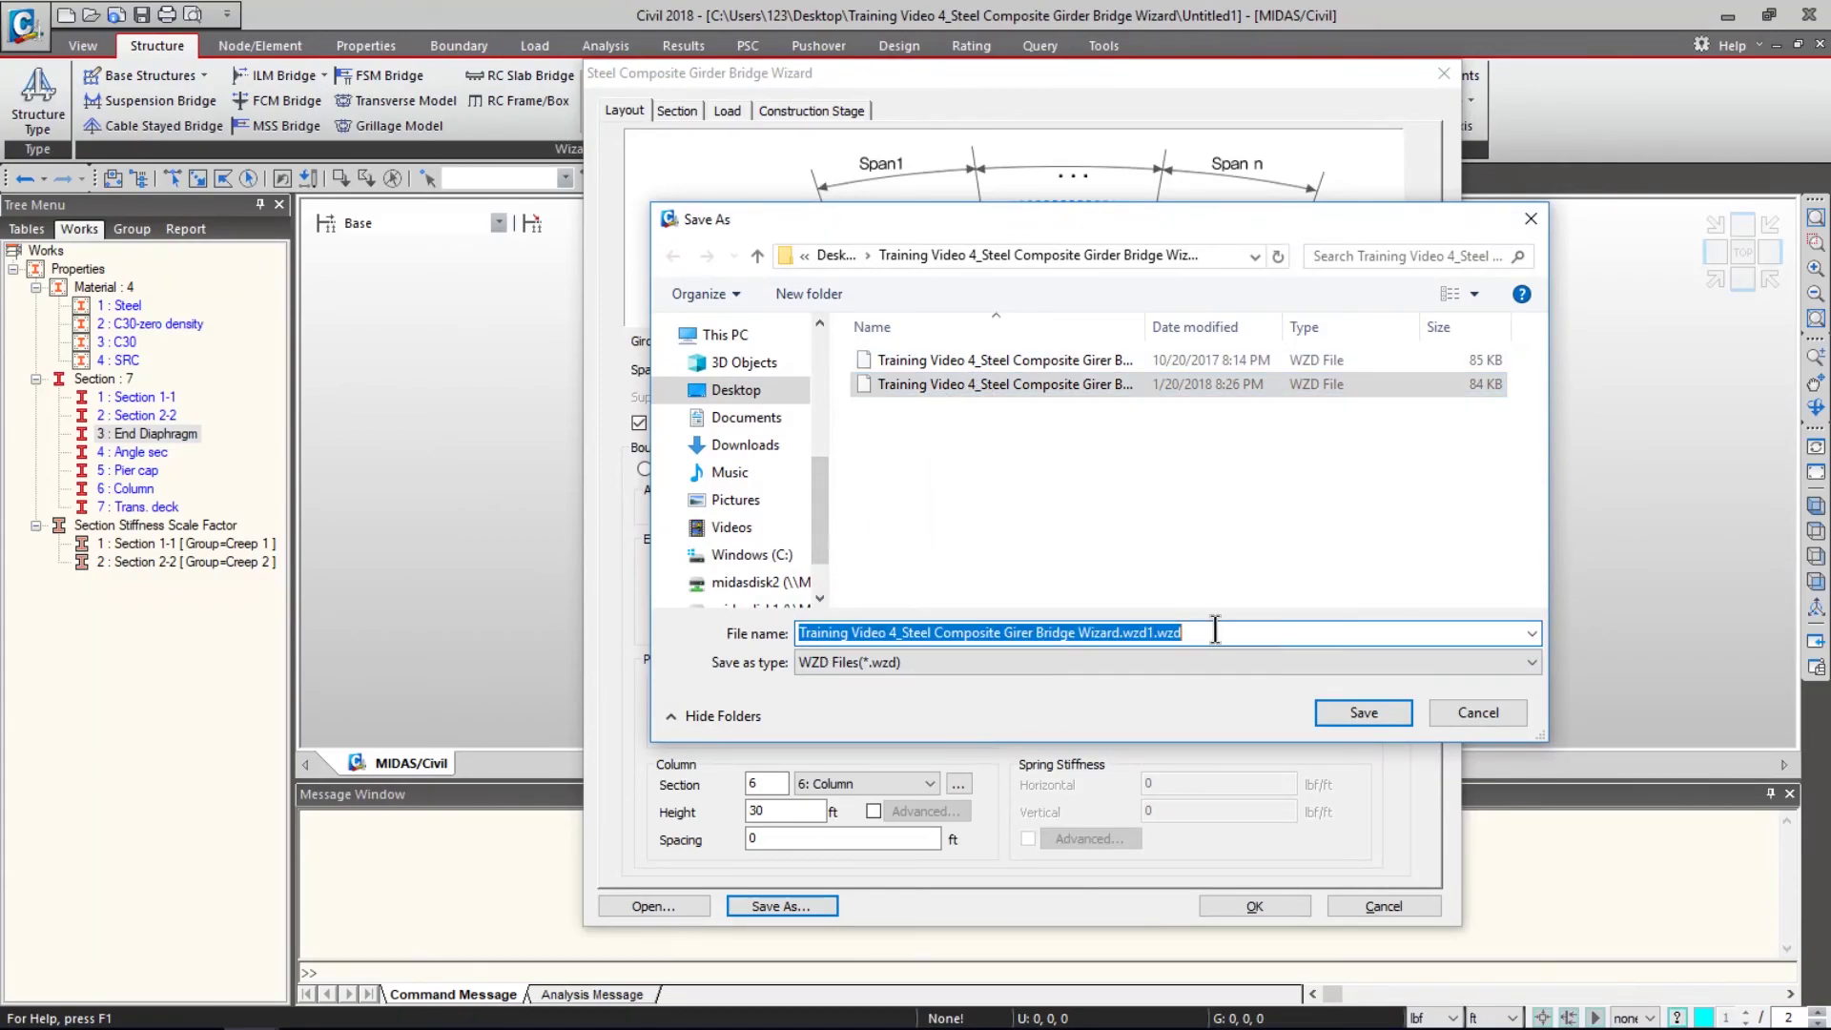
{"action": "type", "text": "Training Video 4_Steel Composite Girer Bridge Wizard 4"}
{"action": "left_click", "coordinate": [1347, 718]}
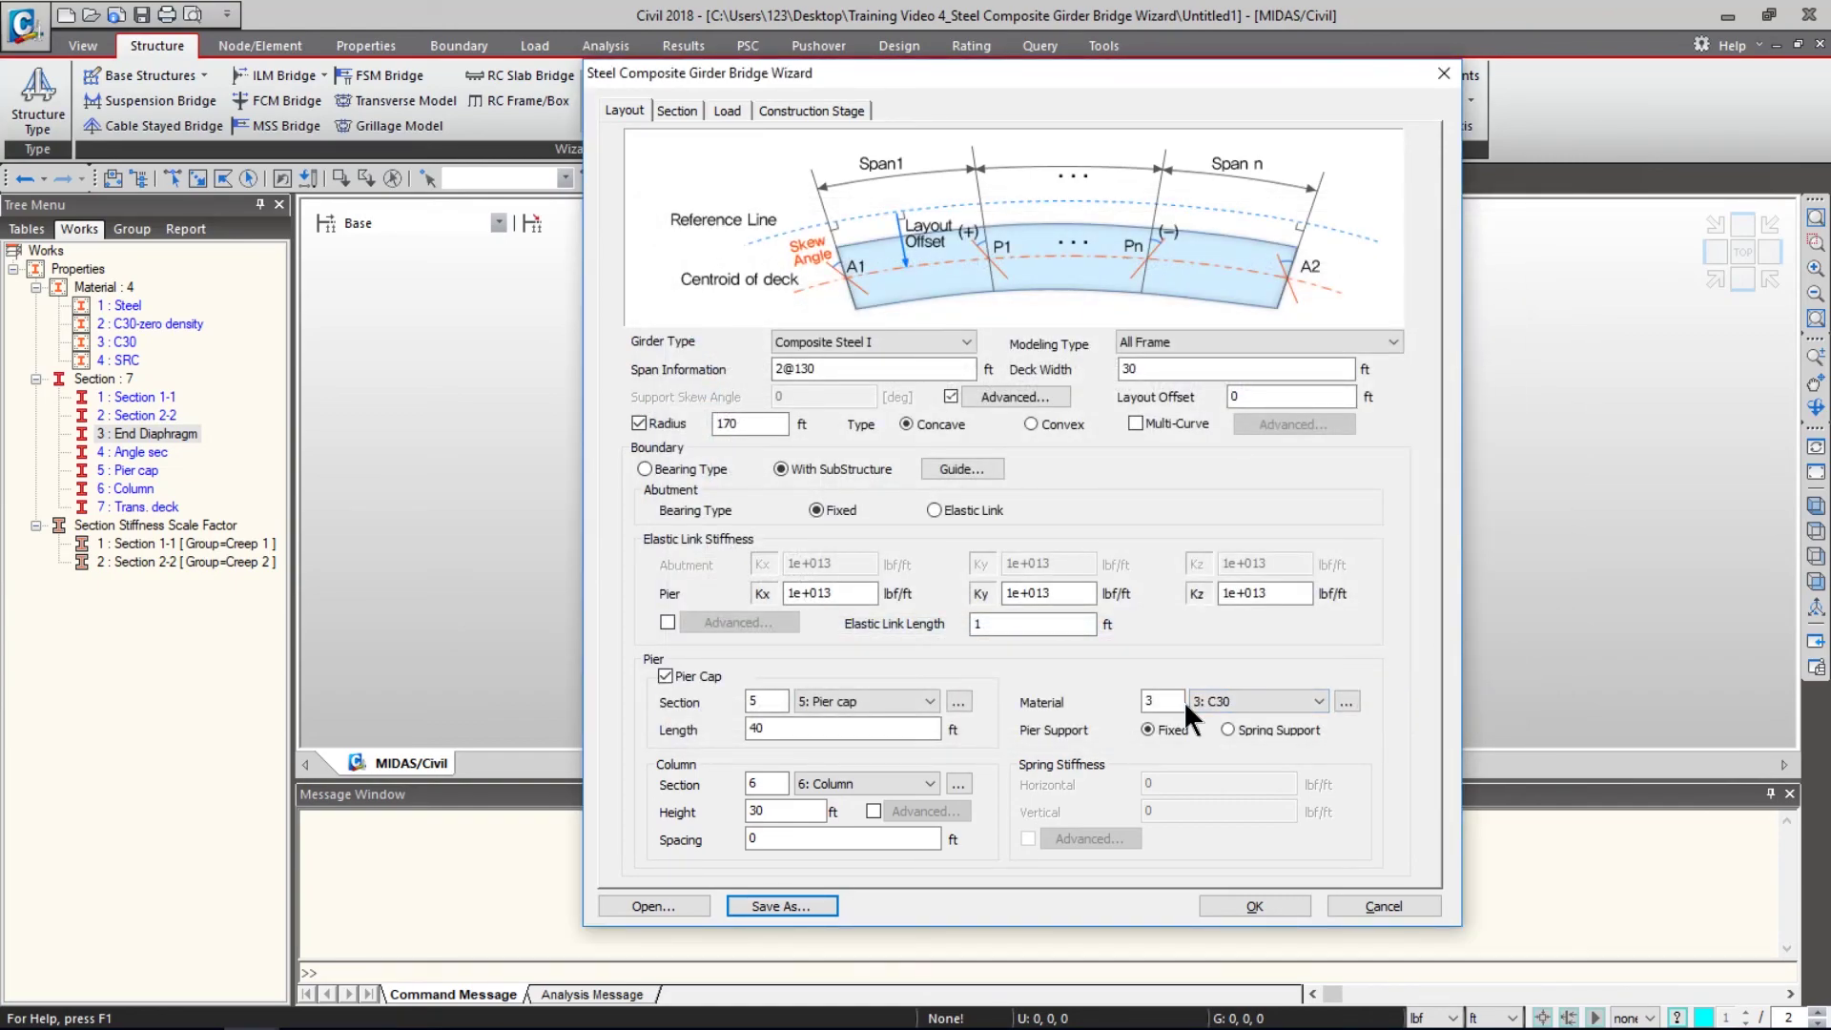
{"action": "left_click", "coordinate": [1178, 702]}
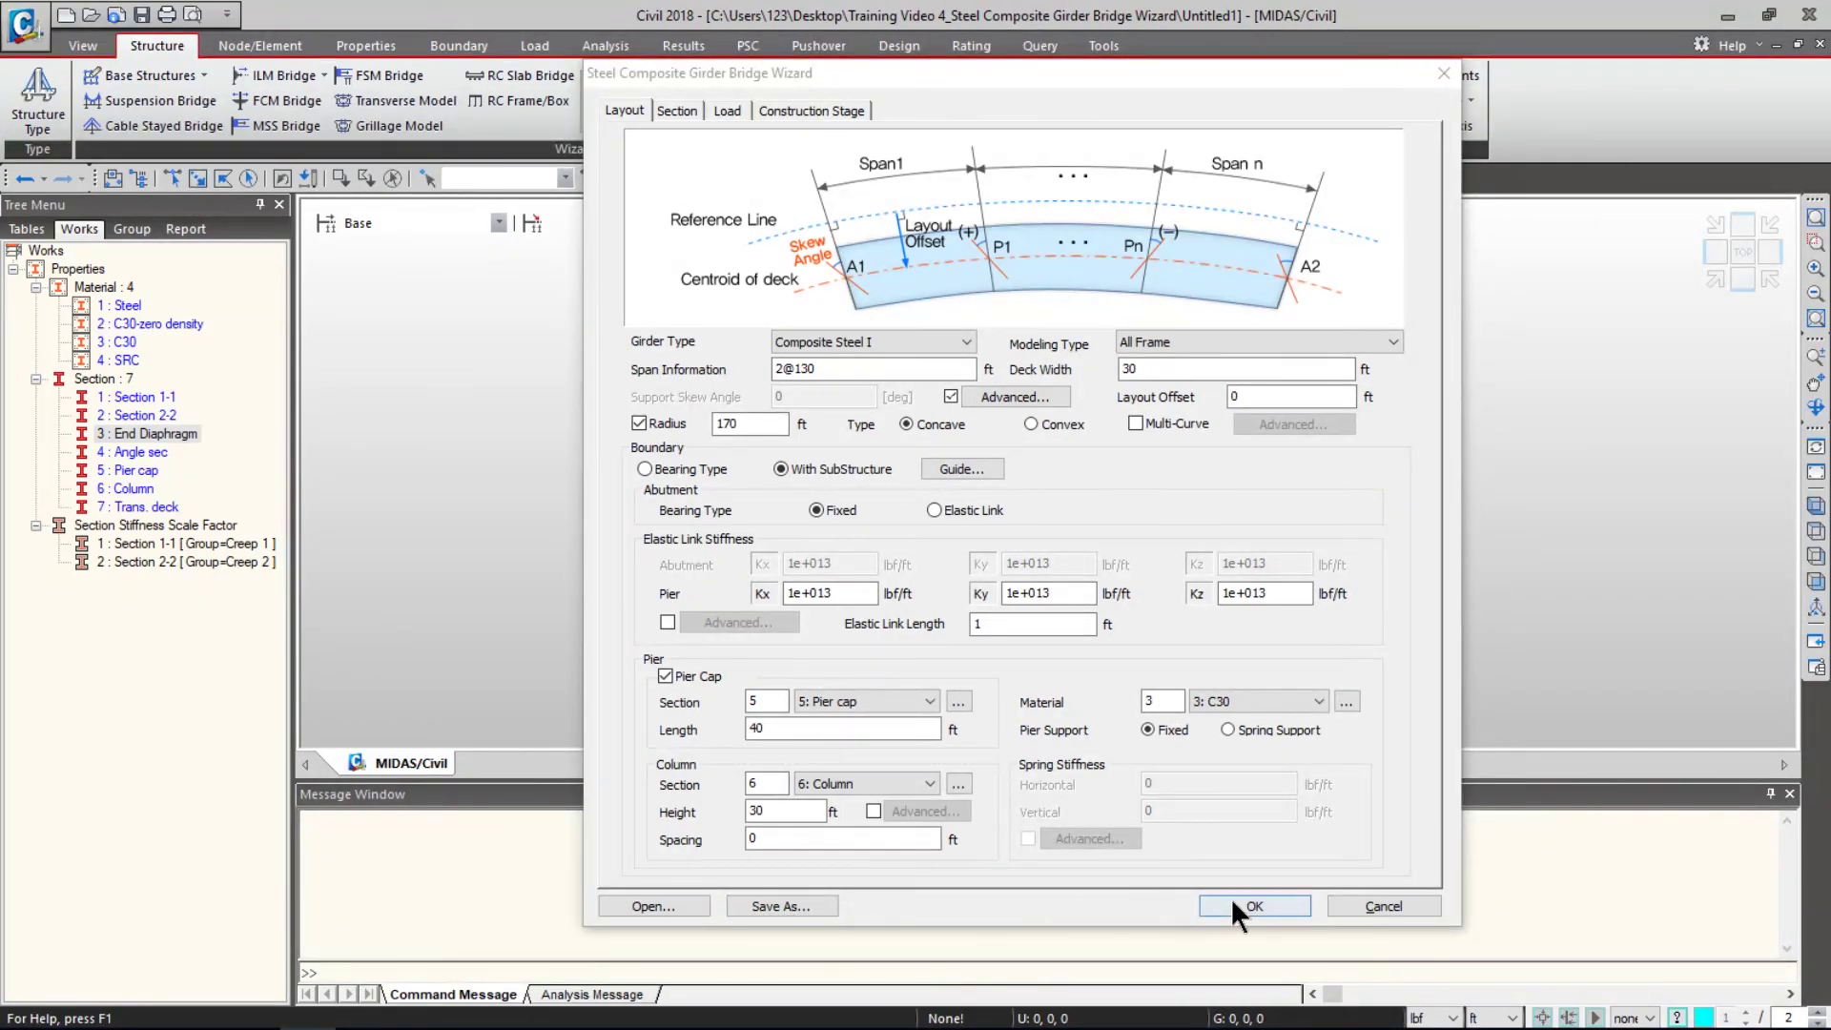
{"action": "left_click", "coordinate": [1356, 906]}
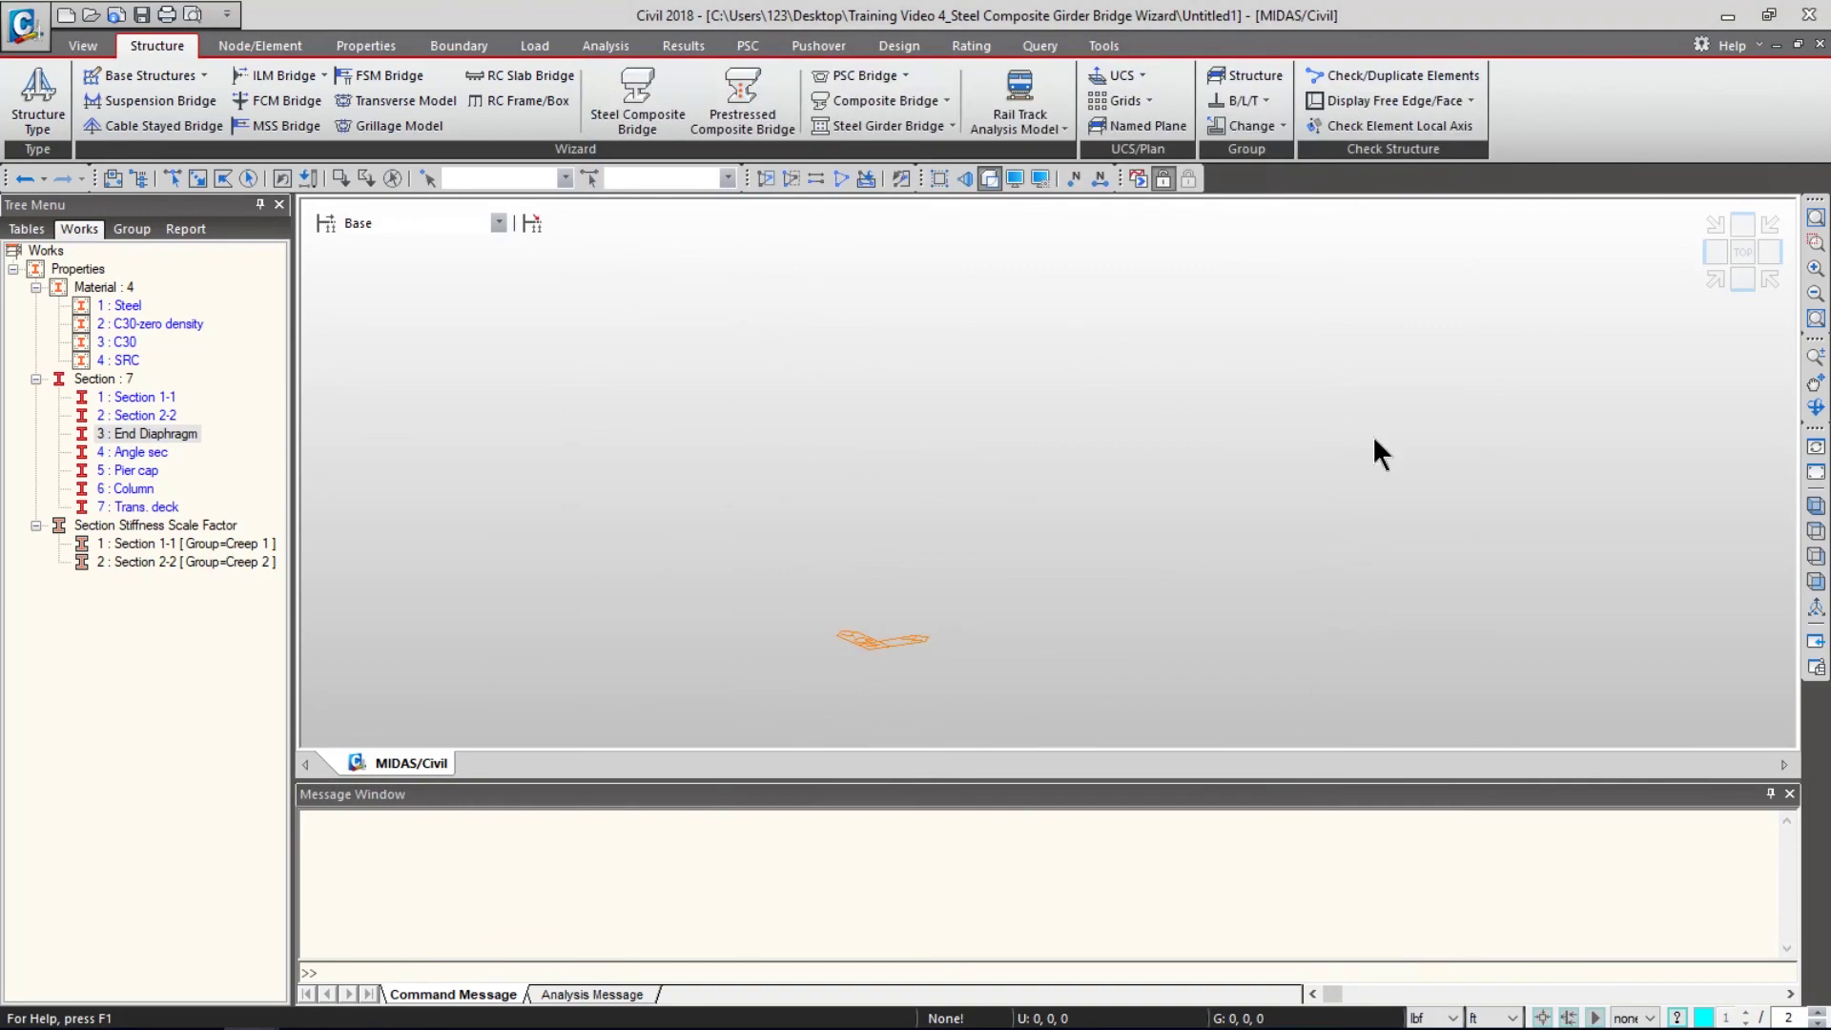